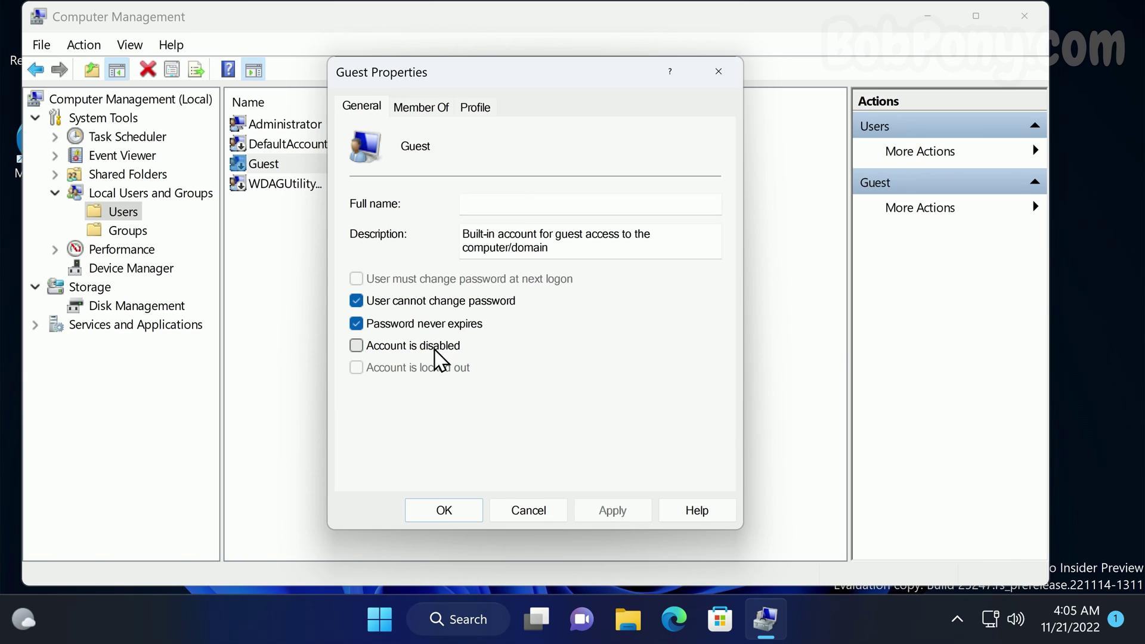
- Apply the Guest account's properties with the Account is disabled option turned off
{"action": "left_click", "coordinate": [587, 512]}
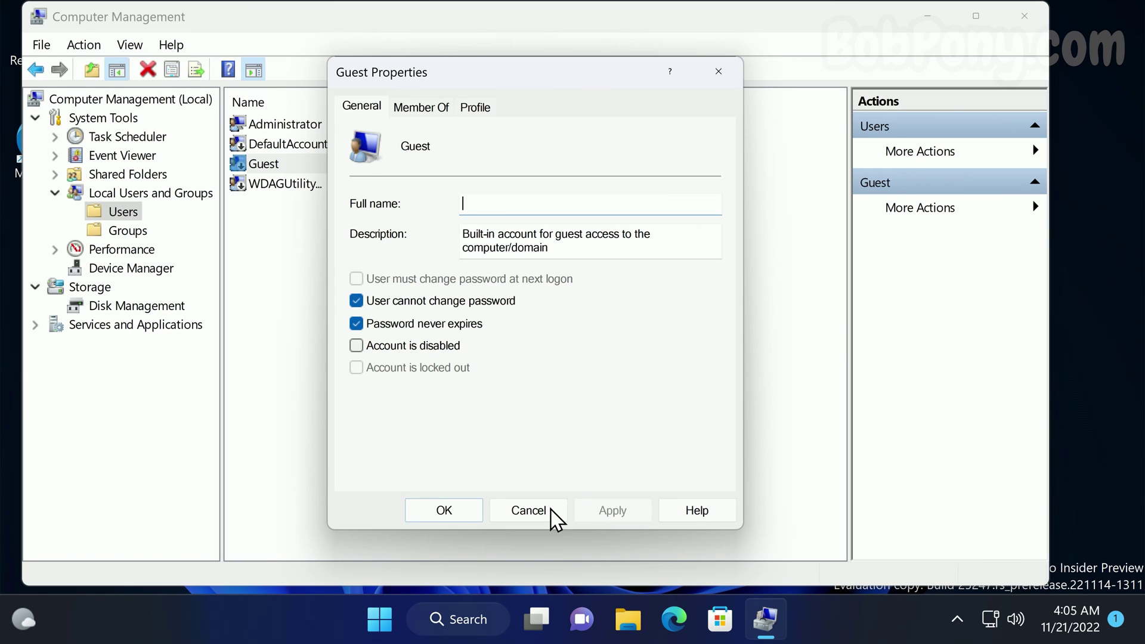
{"action": "left_click", "coordinate": [443, 512]}
- Try to switch from the Administrator session to the Guest account
{"action": "left_click", "coordinate": [381, 617]}
{"action": "left_click", "coordinate": [394, 548]}
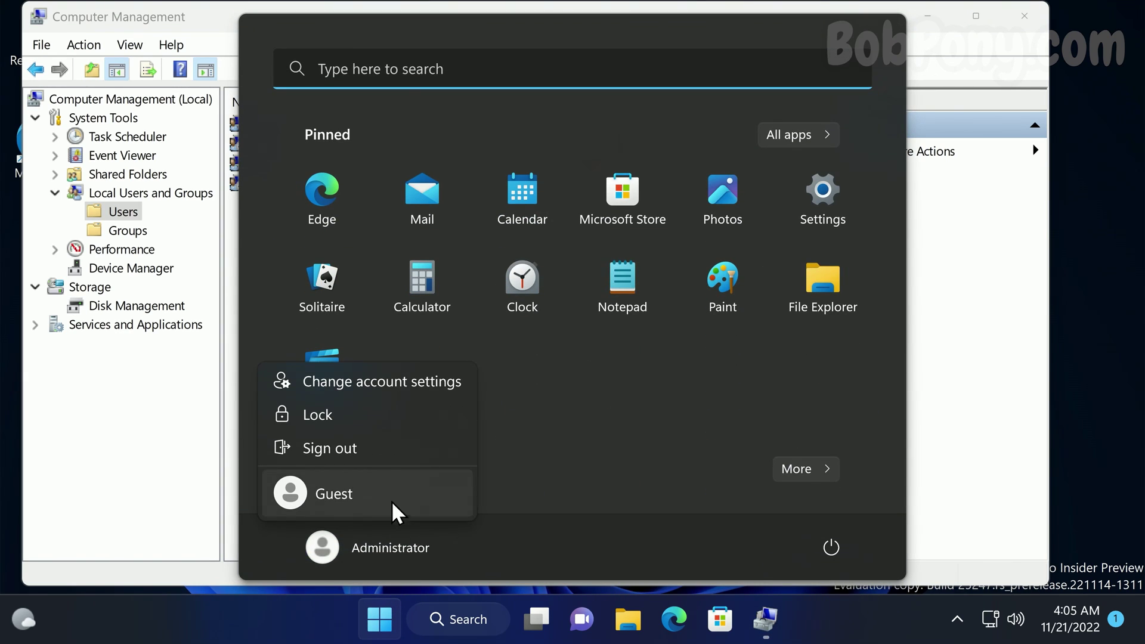
{"action": "left_click", "coordinate": [270, 514]}
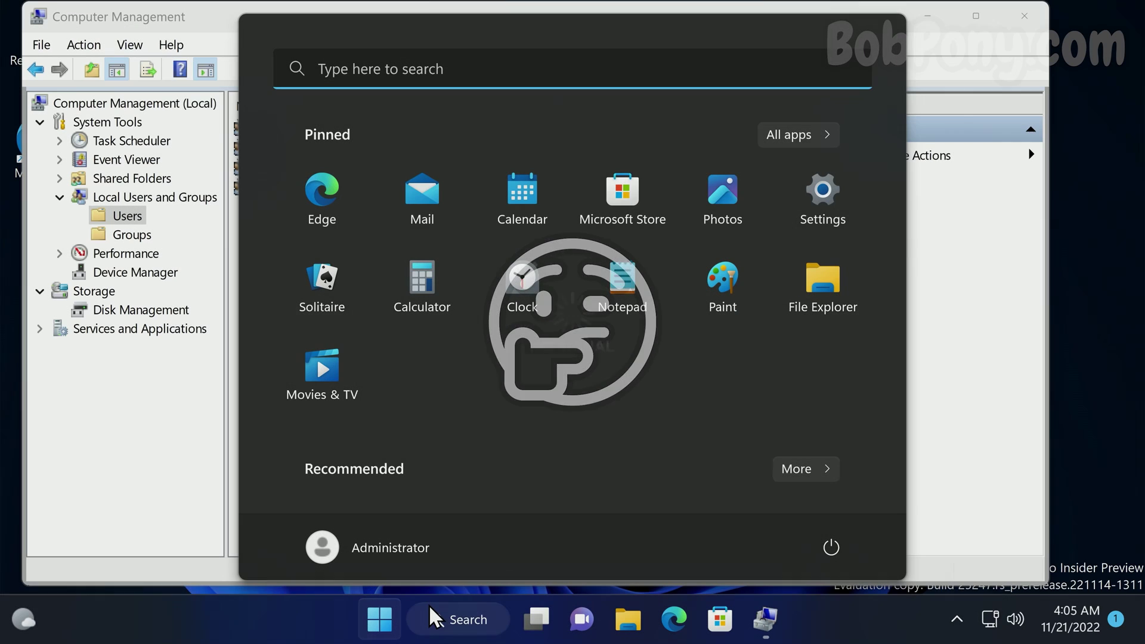
- Search for "local sec", open Local Security Policy maximized, and show the User Rights Assignment policies under Local Policies
{"action": "left_click", "coordinate": [430, 607]}
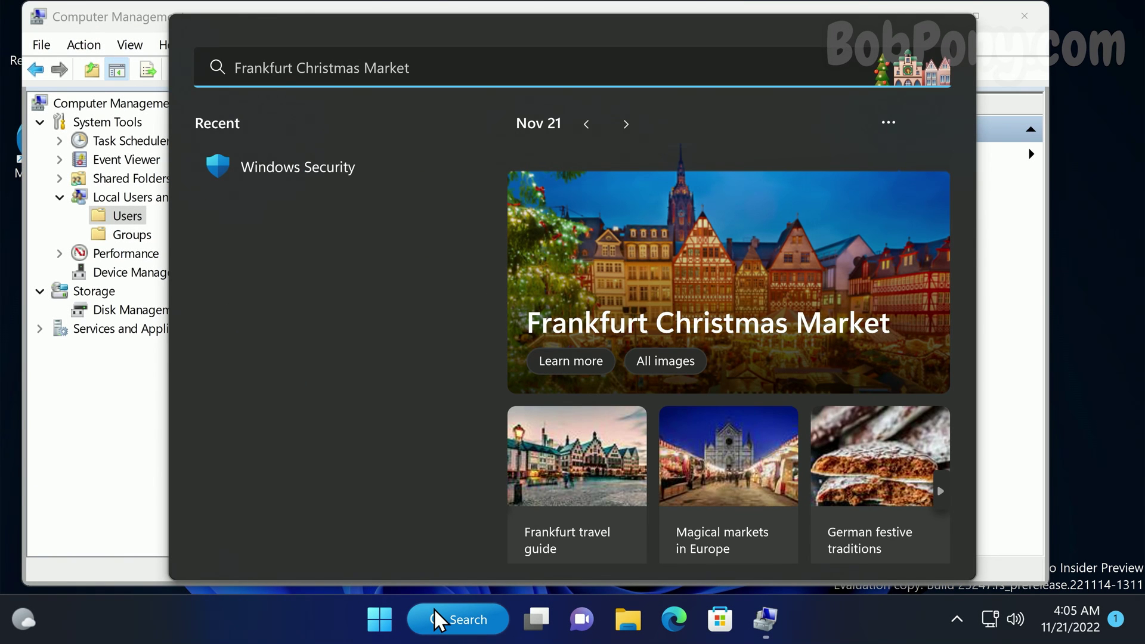
{"action": "type", "text": "local sec"}
{"action": "key", "text": "Return"}
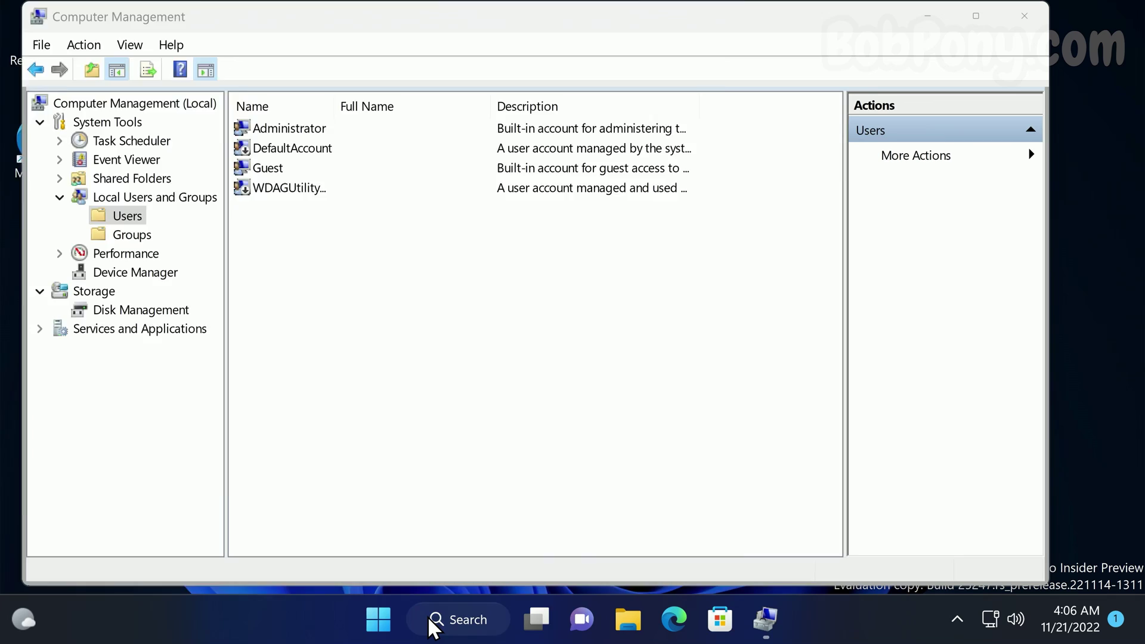
{"action": "double_click", "coordinate": [539, 30]}
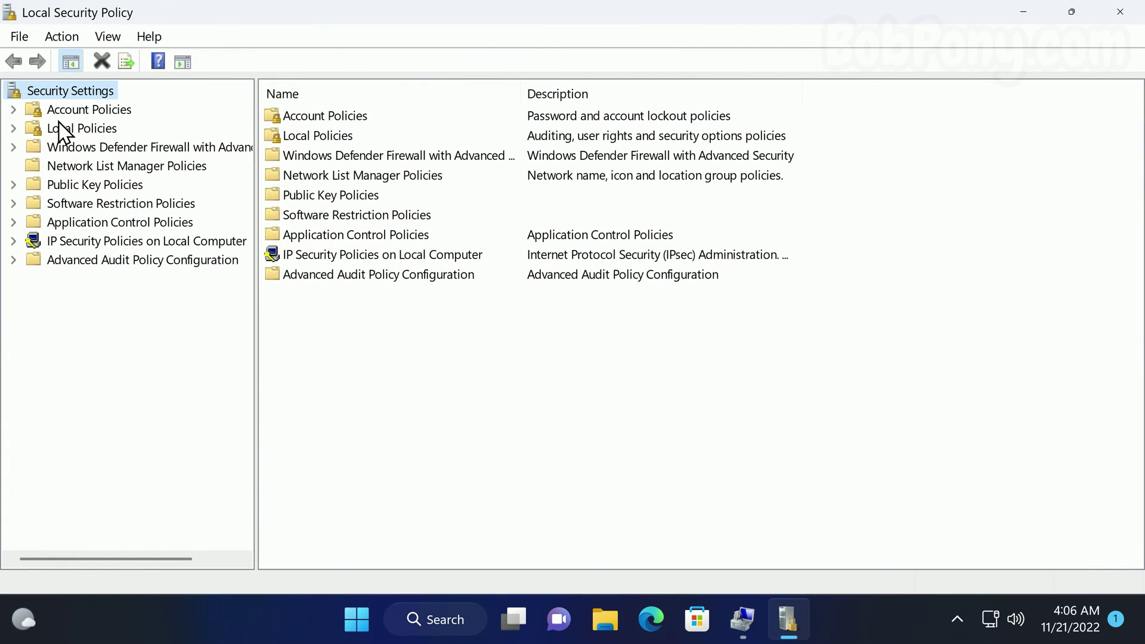
{"action": "left_click", "coordinate": [14, 129]}
{"action": "left_click", "coordinate": [60, 173]}
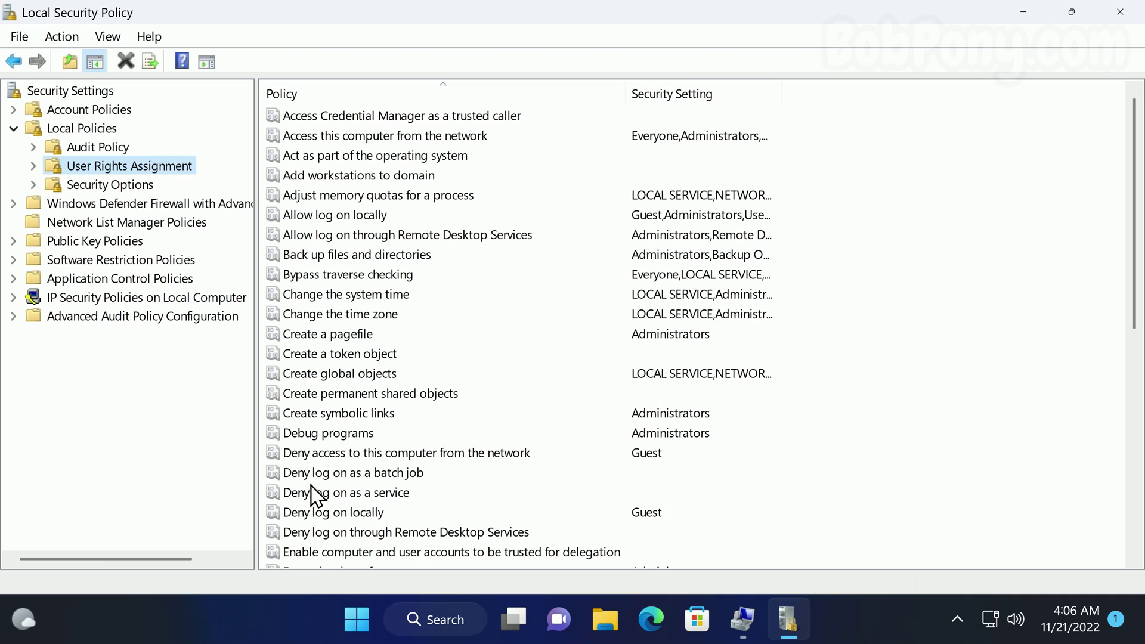
- Remove Guest from the Deny log on locally policy and save the change
{"action": "double_click", "coordinate": [306, 512]}
{"action": "left_click", "coordinate": [400, 198]}
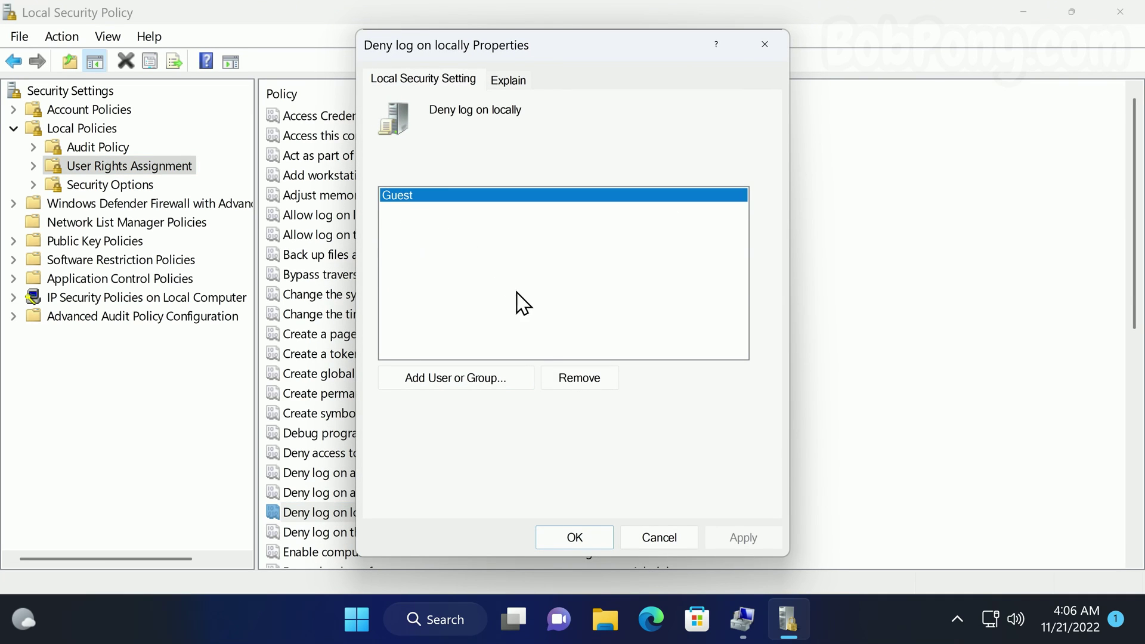
{"action": "left_click", "coordinate": [575, 378]}
{"action": "left_click", "coordinate": [570, 529]}
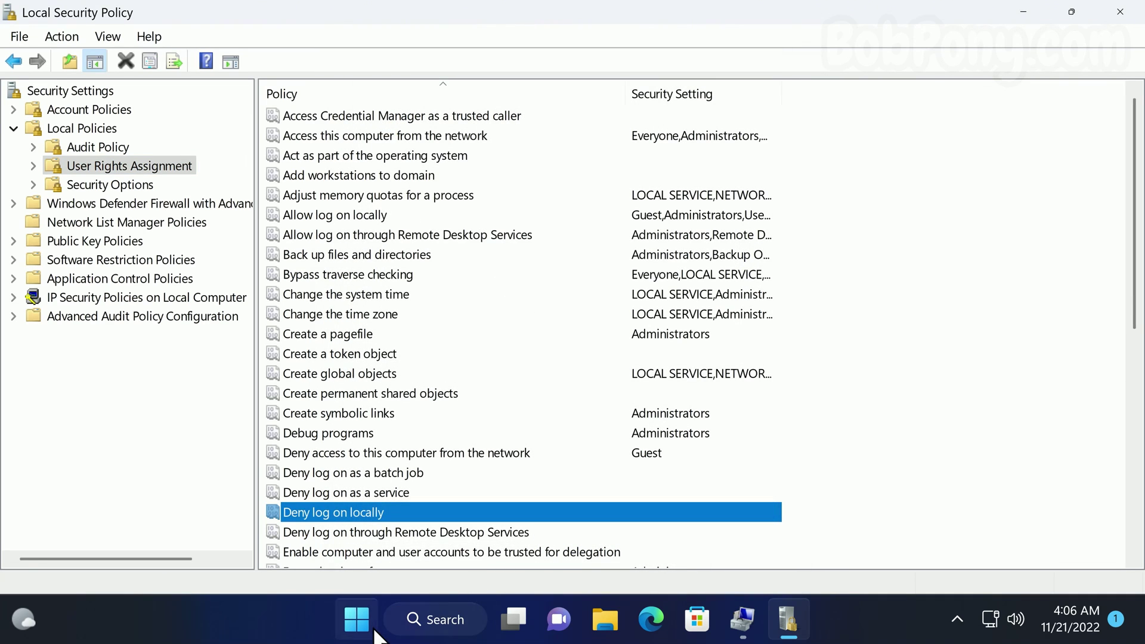
- Switch from the Administrator session to the Guest account and sign in
{"action": "left_click", "coordinate": [357, 619]}
{"action": "left_click", "coordinate": [370, 561]}
{"action": "left_click", "coordinate": [298, 503]}
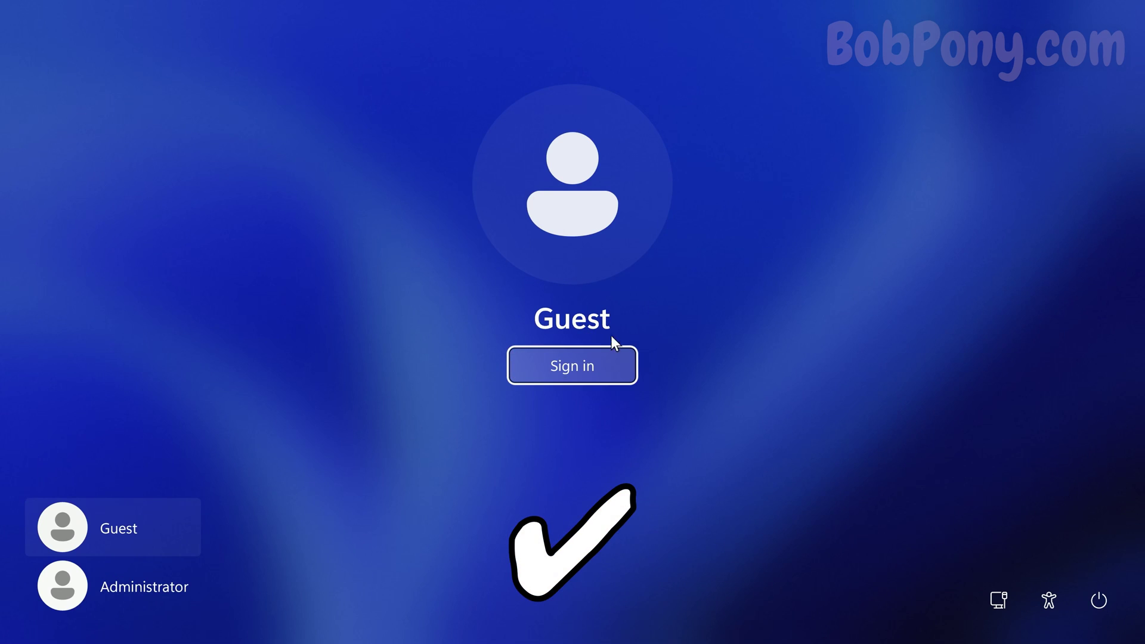
{"action": "left_click", "coordinate": [589, 380]}
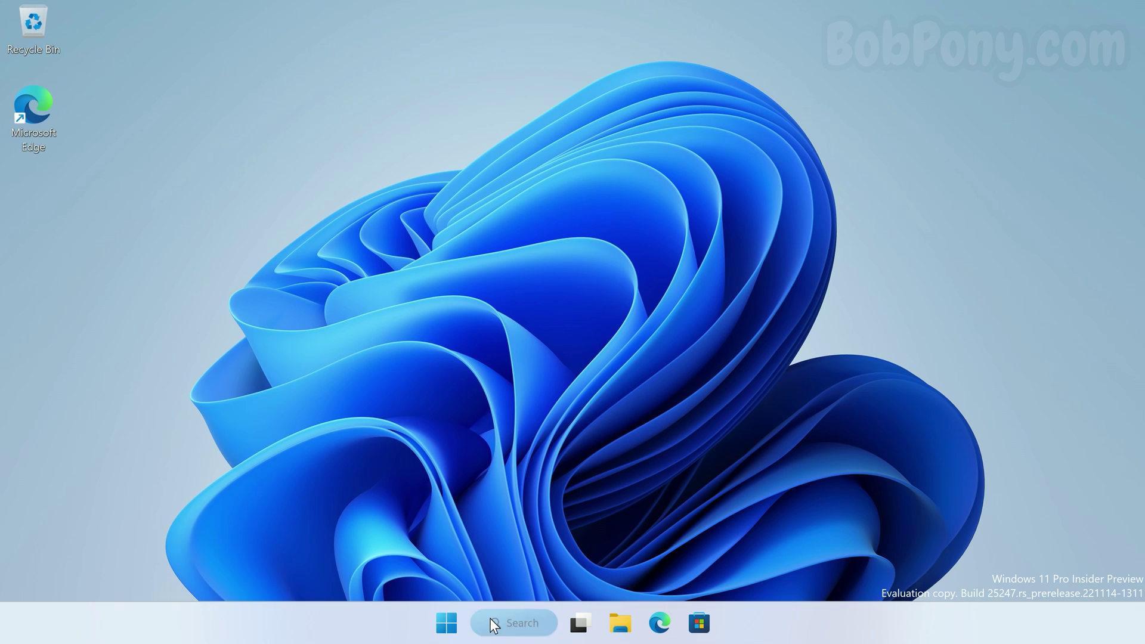
- Open File Explorer and close its second Home tab
{"action": "left_click", "coordinate": [621, 623]}
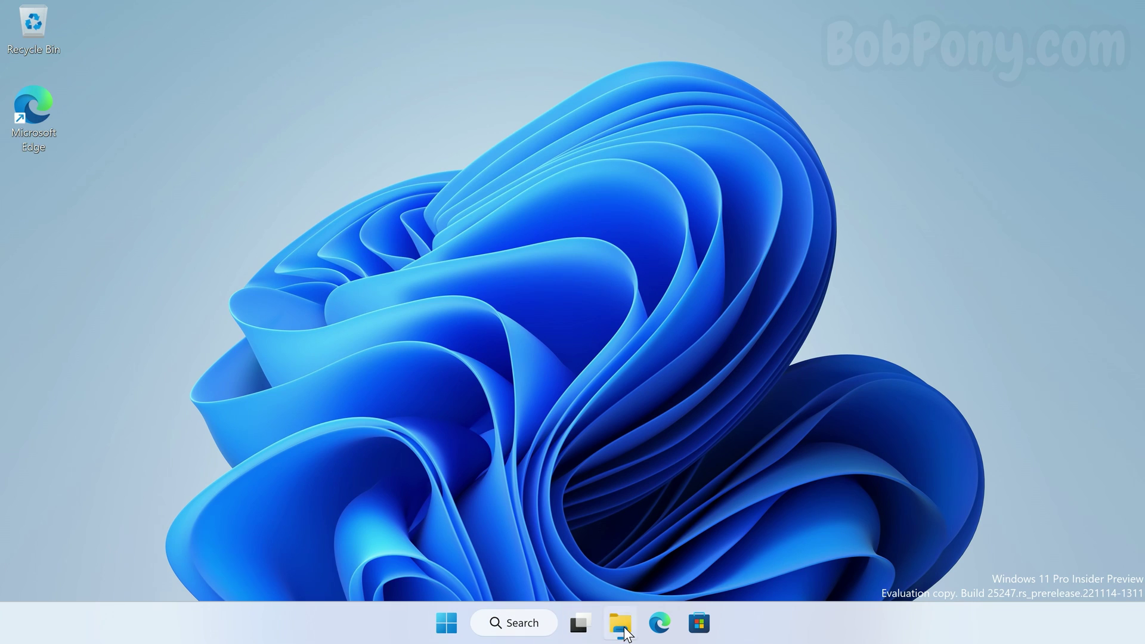
{"action": "left_click", "coordinate": [385, 71]}
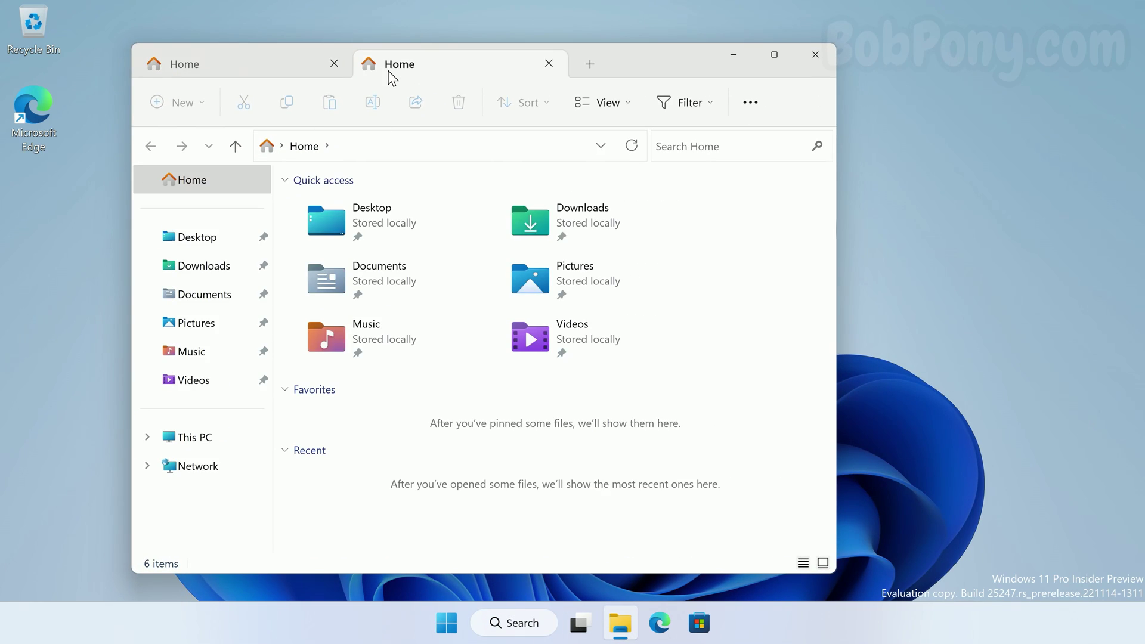
{"action": "middle_click", "coordinate": [391, 77]}
- Open Task Manager, show the Performance page, and move its window clear of the File Explorer window
{"action": "right_click", "coordinate": [731, 624]}
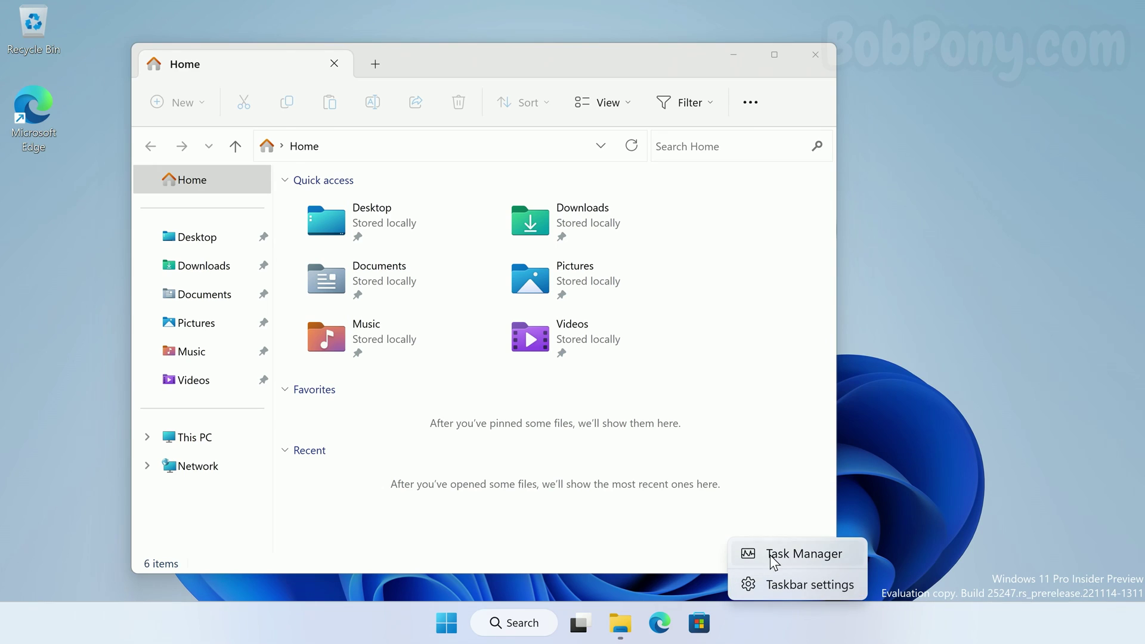
{"action": "left_click", "coordinate": [775, 555]}
{"action": "left_click", "coordinate": [91, 86]}
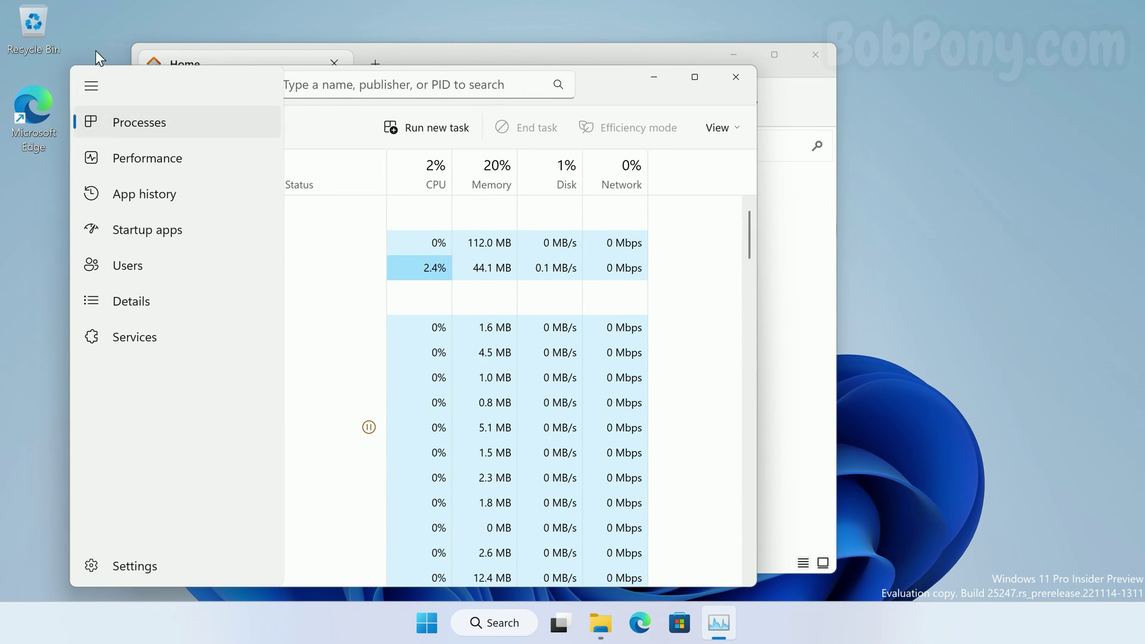
{"action": "left_click", "coordinate": [111, 149]}
{"action": "left_click_drag", "start_coordinate": [245, 97], "coordinate": [690, 182]}
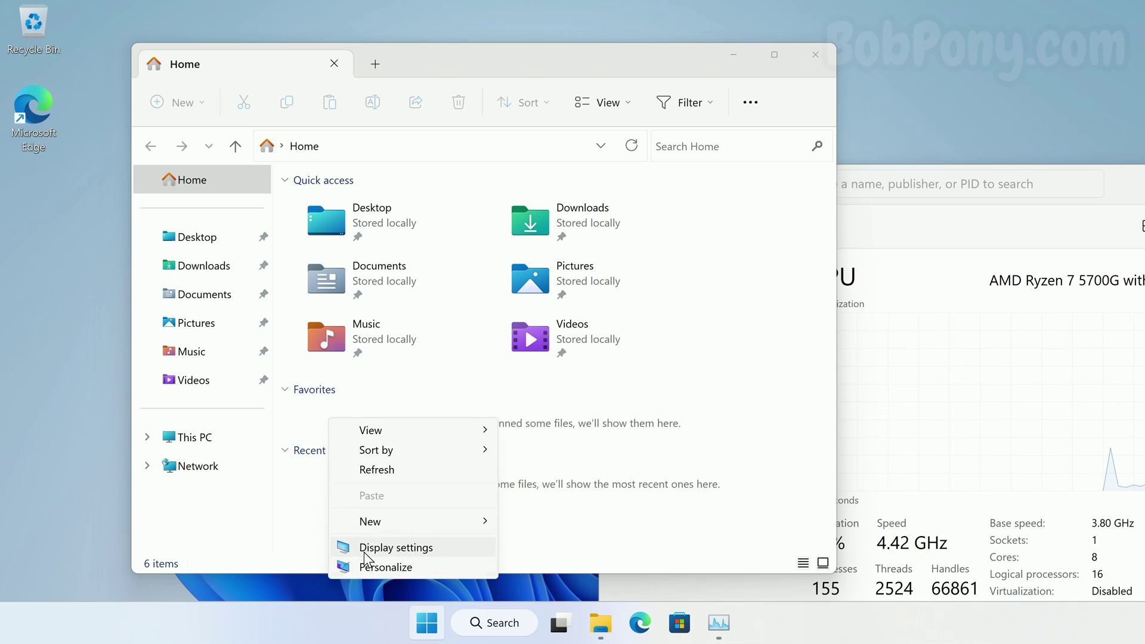
- Try to open the display settings from the desktop and dismiss the error message
{"action": "left_click", "coordinate": [381, 549]}
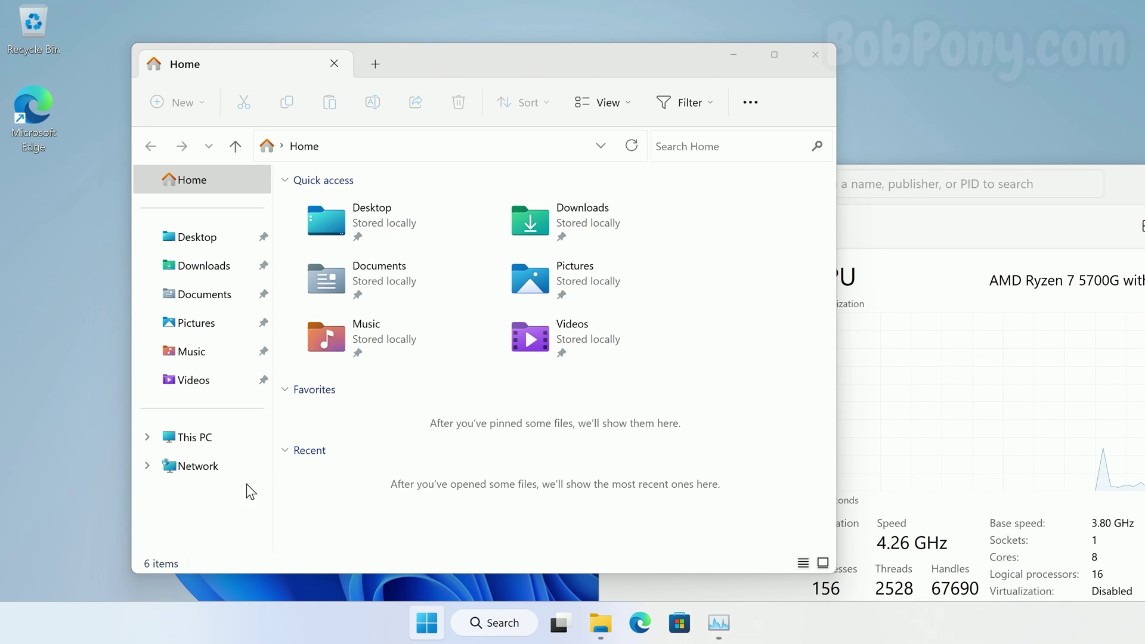
{"action": "left_click", "coordinate": [662, 627]}
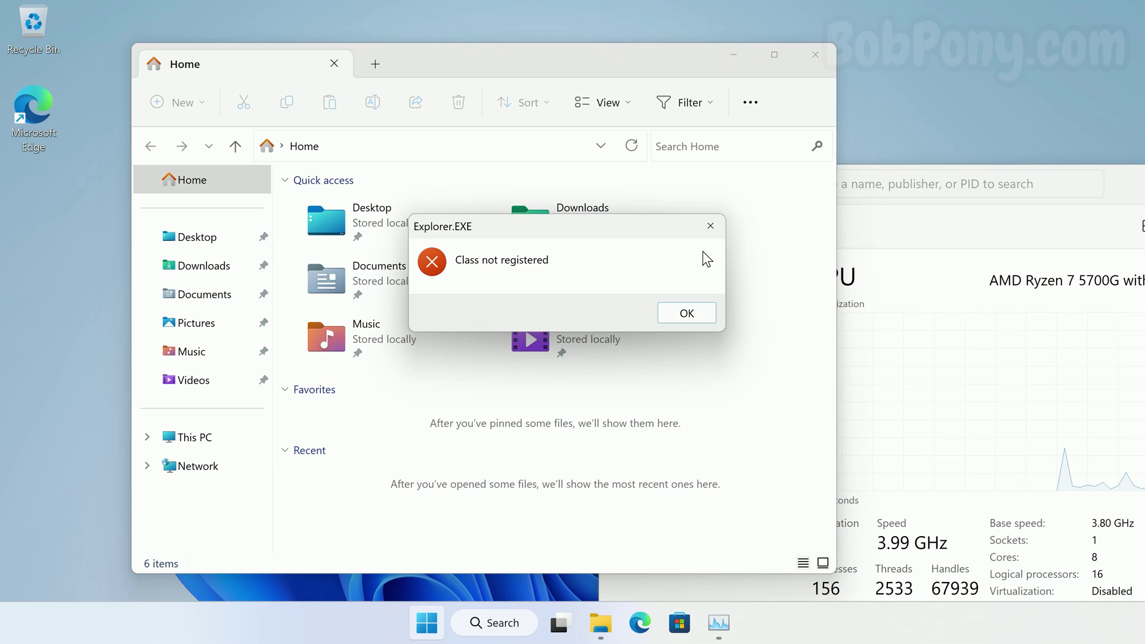
{"action": "left_click", "coordinate": [687, 310]}
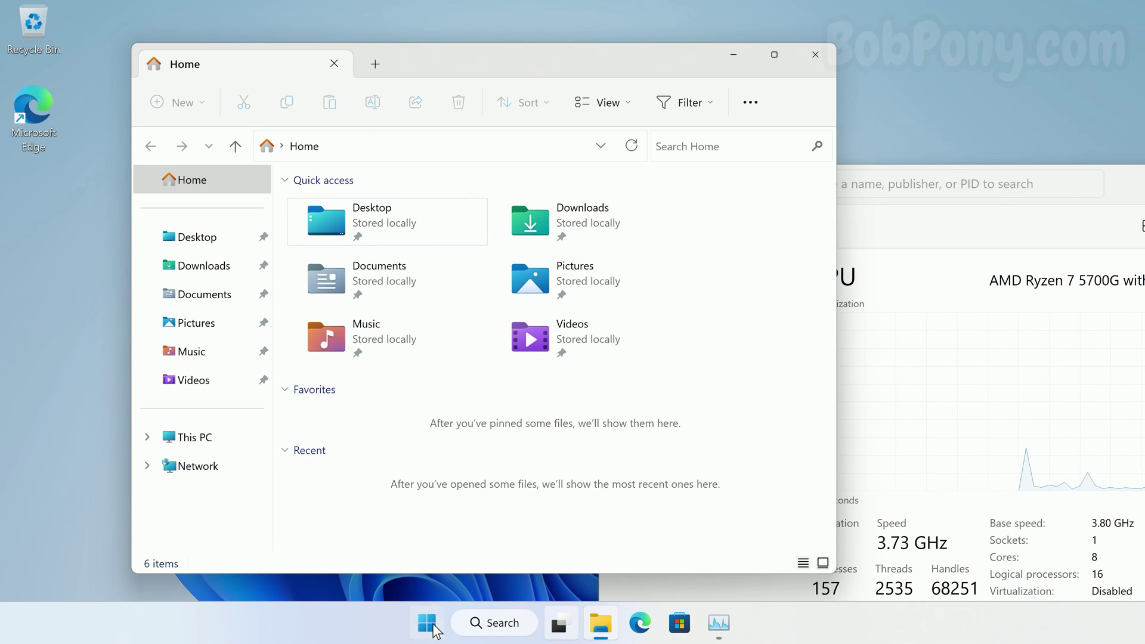
- Open Windows PowerShell and run whoami to check the signed-in account
{"action": "right_click", "coordinate": [434, 631]}
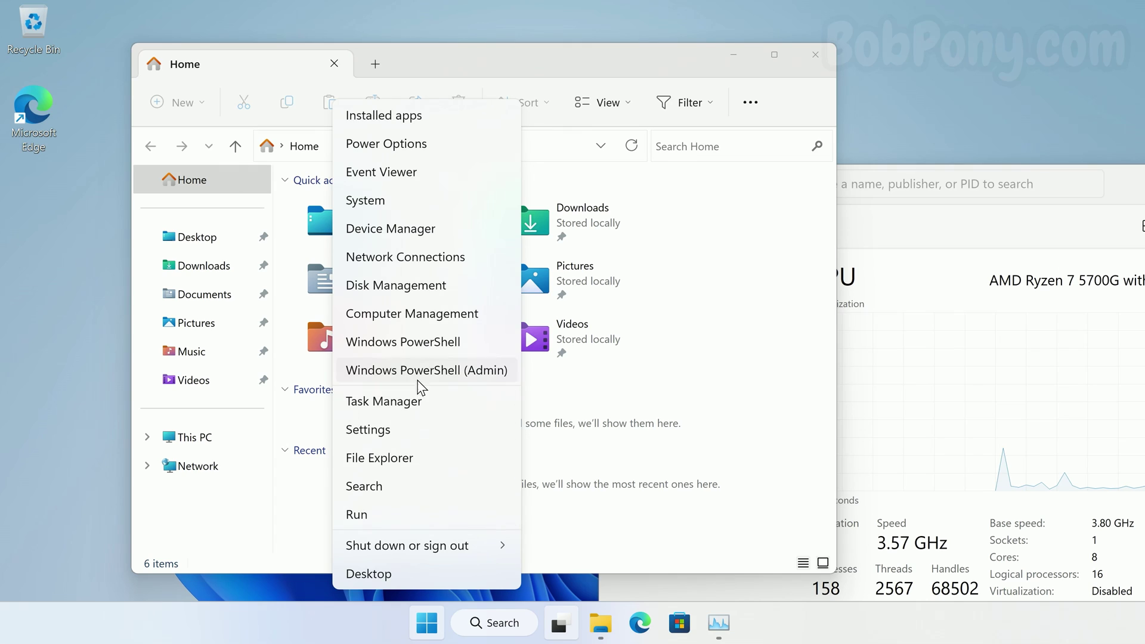
{"action": "left_click", "coordinate": [425, 352]}
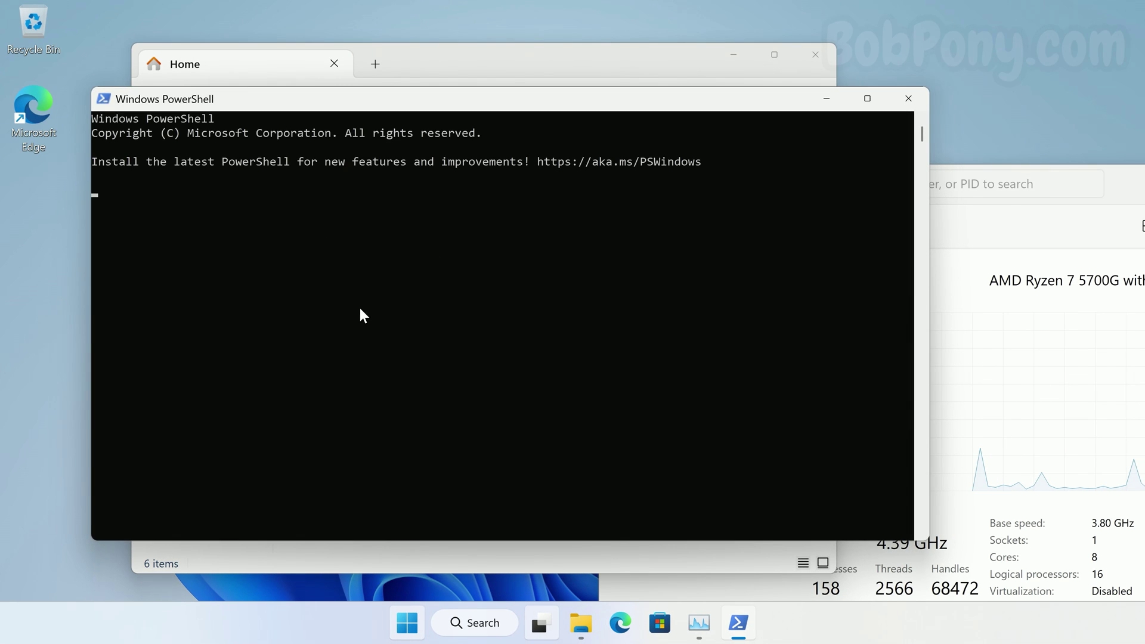
{"action": "type", "text": "whoami"}
{"action": "key", "text": "Return"}
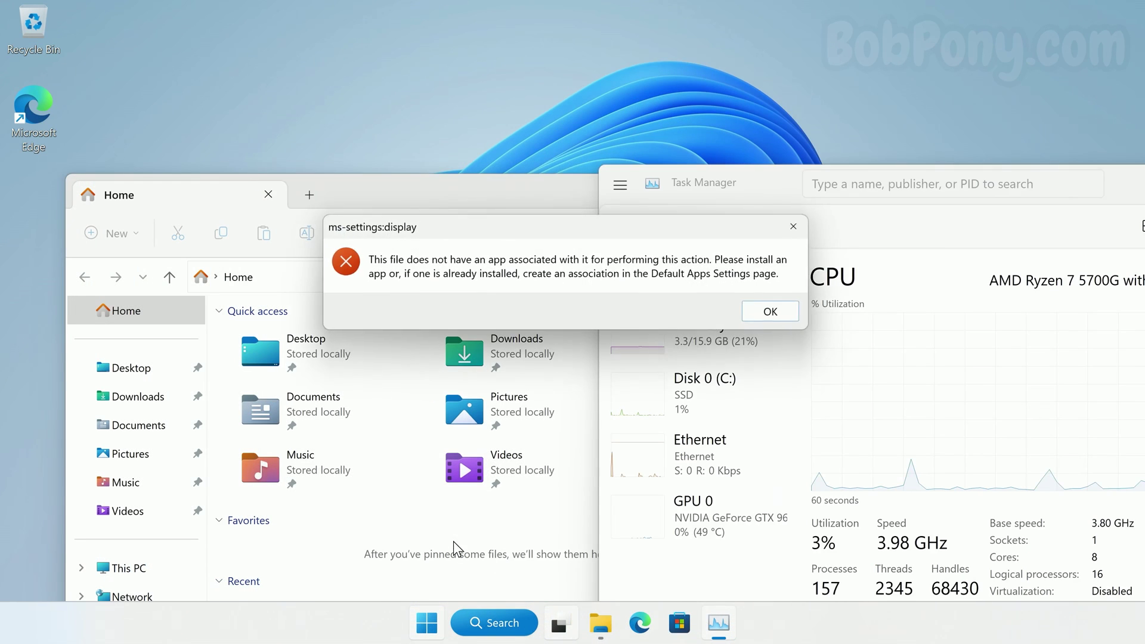
- Dismiss the ms-settings:display error, and examine the context menus of the Microsoft Edge shortcut and the desktop
{"action": "left_click", "coordinate": [772, 312]}
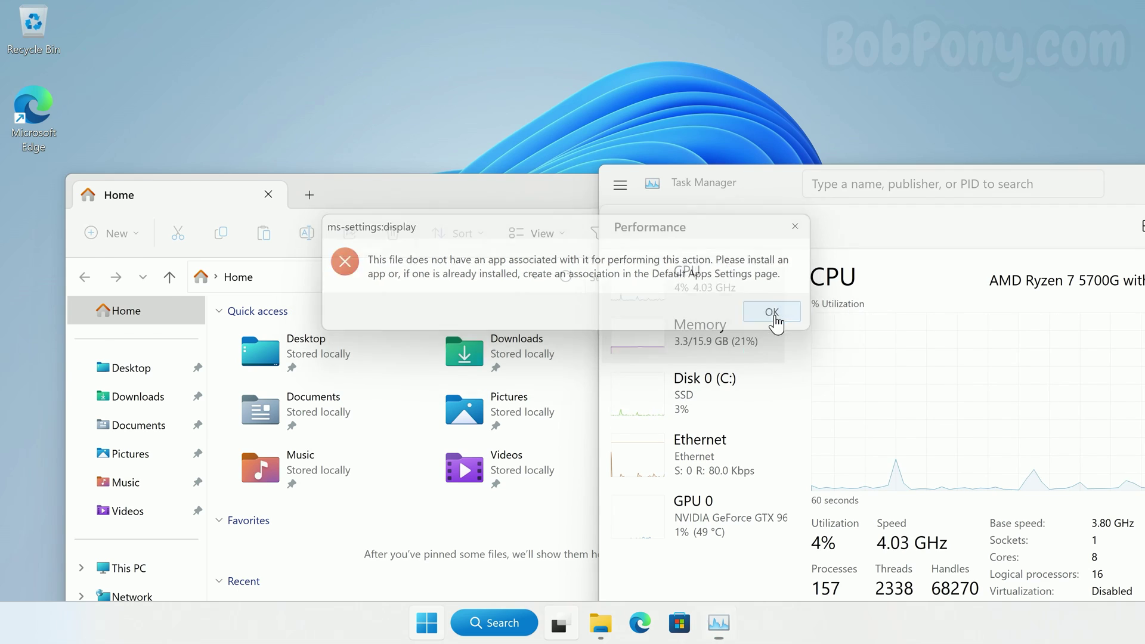
{"action": "right_click", "coordinate": [47, 105]}
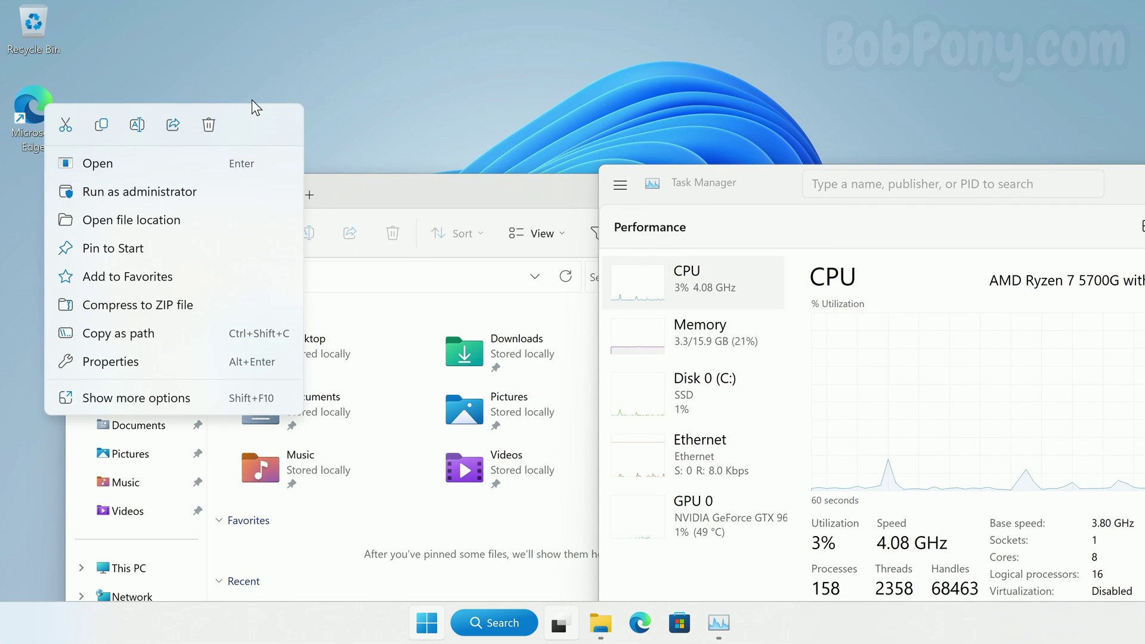
{"action": "right_click", "coordinate": [371, 98]}
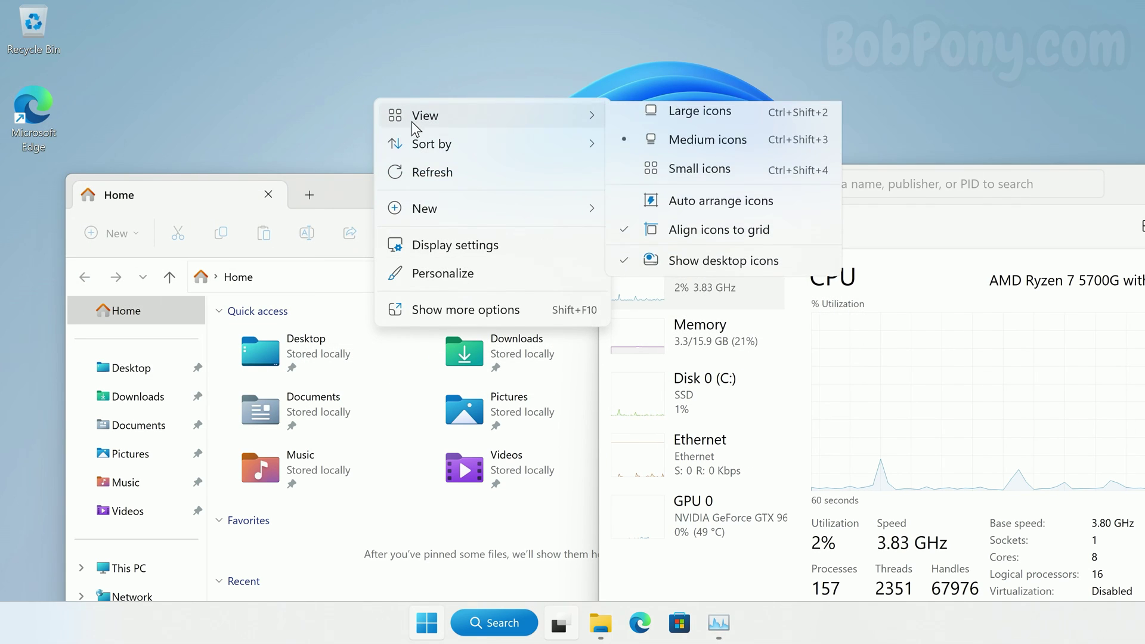
{"action": "mouse_move", "coordinate": [412, 140]}
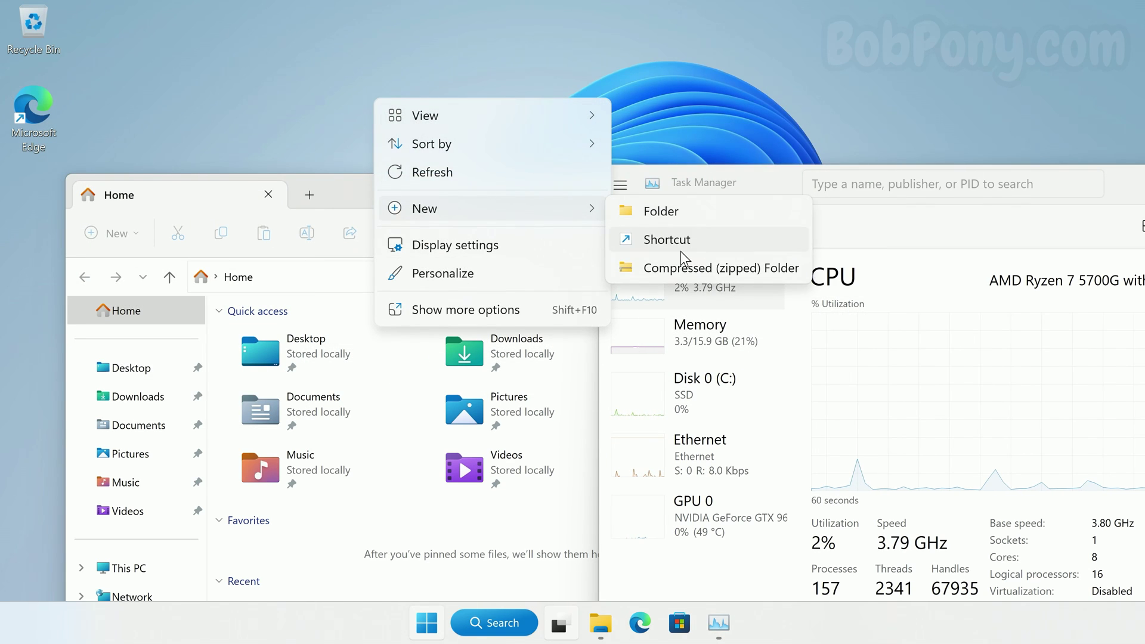
{"action": "left_click", "coordinate": [441, 309]}
{"action": "left_click", "coordinate": [174, 173]}
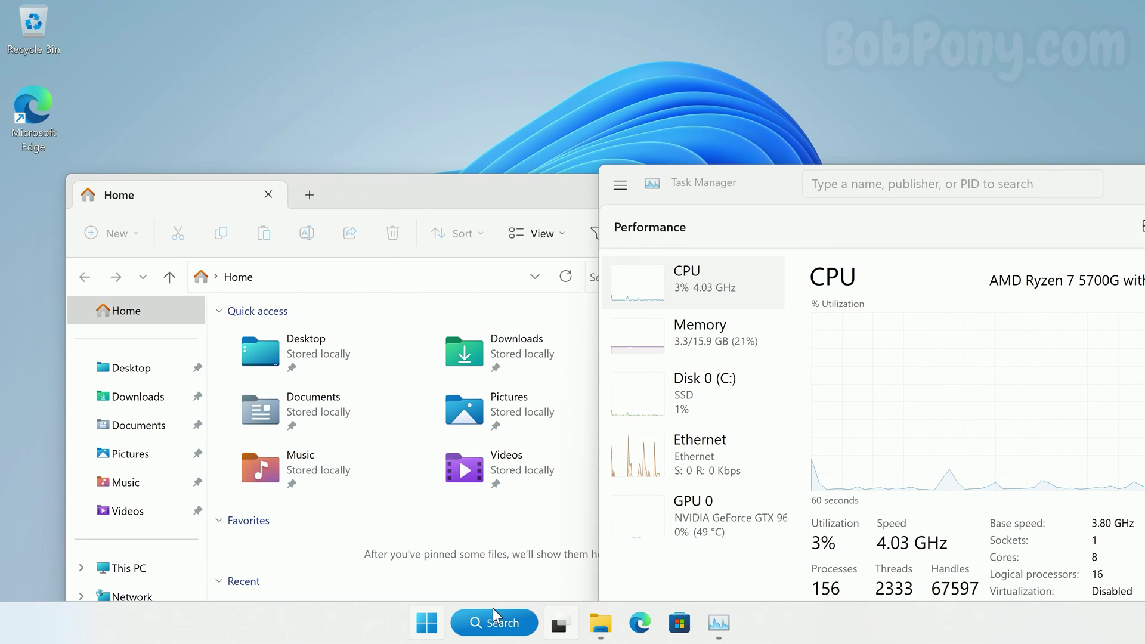
- Open Computer Management, dismiss the Event Viewer error, and list the users under Local Users and Groups
{"action": "right_click", "coordinate": [427, 623]}
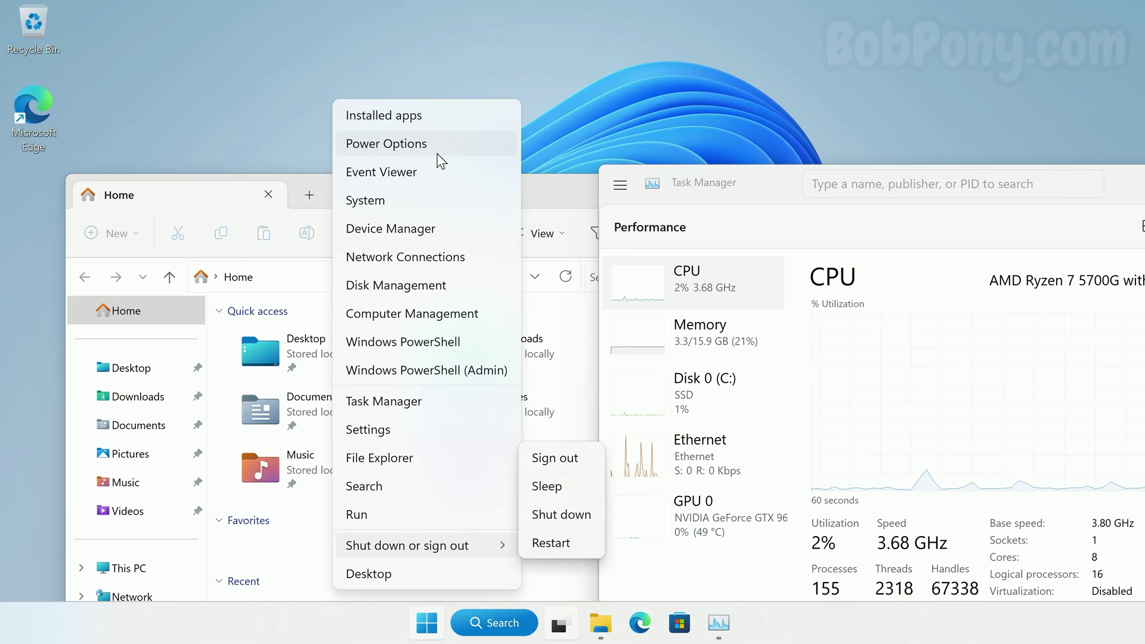
{"action": "left_click", "coordinate": [427, 316]}
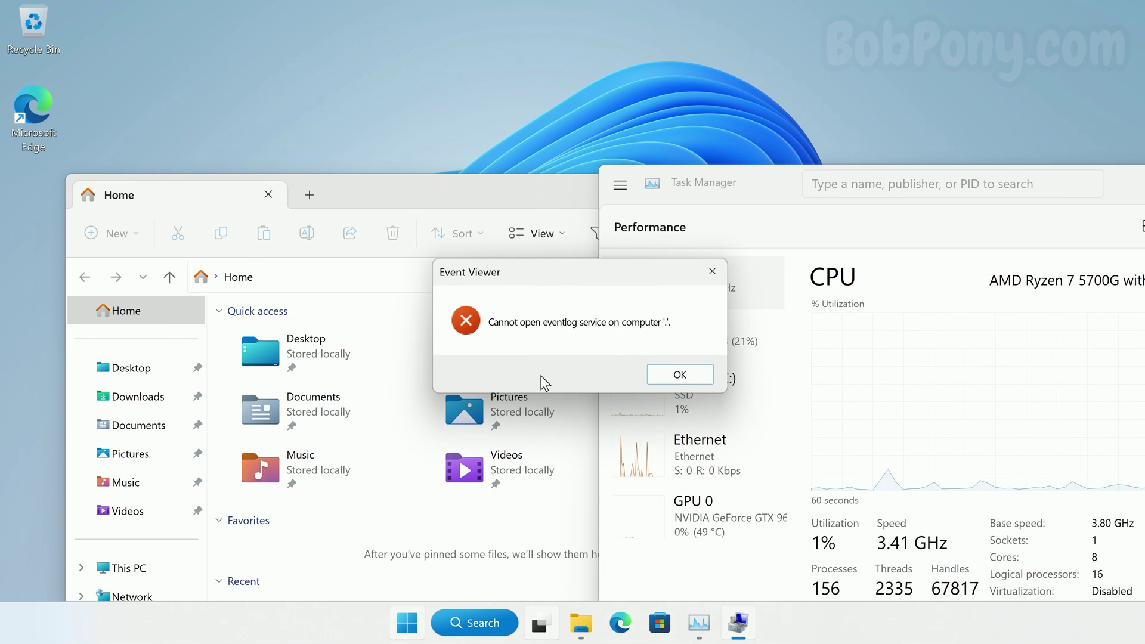
{"action": "left_click", "coordinate": [673, 372]}
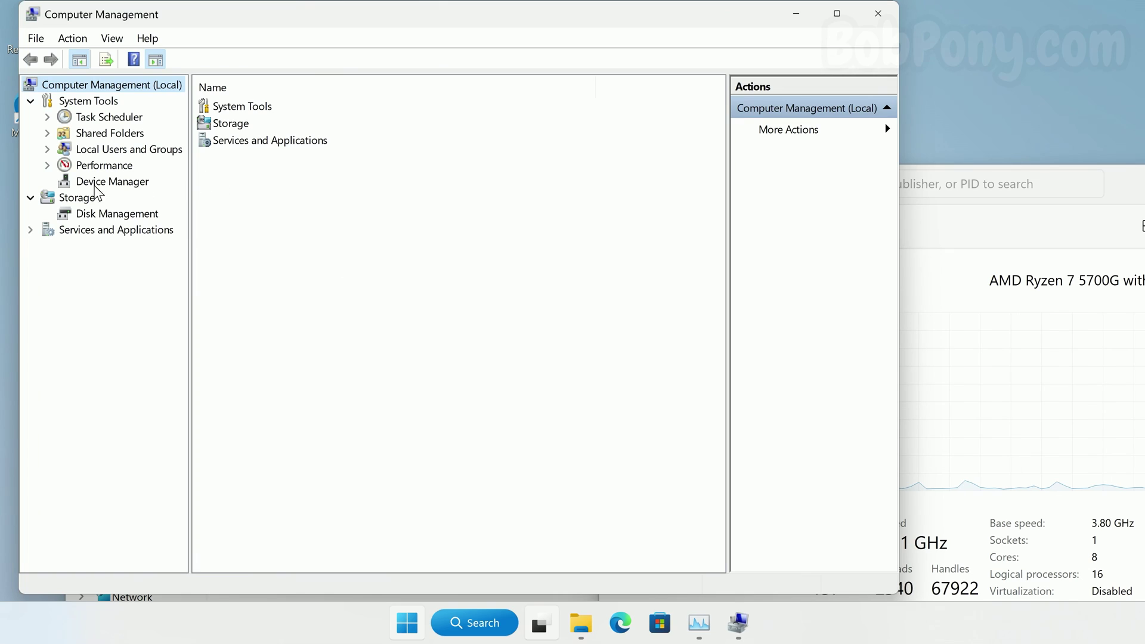
{"action": "left_click", "coordinate": [47, 149]}
{"action": "left_click", "coordinate": [105, 166]}
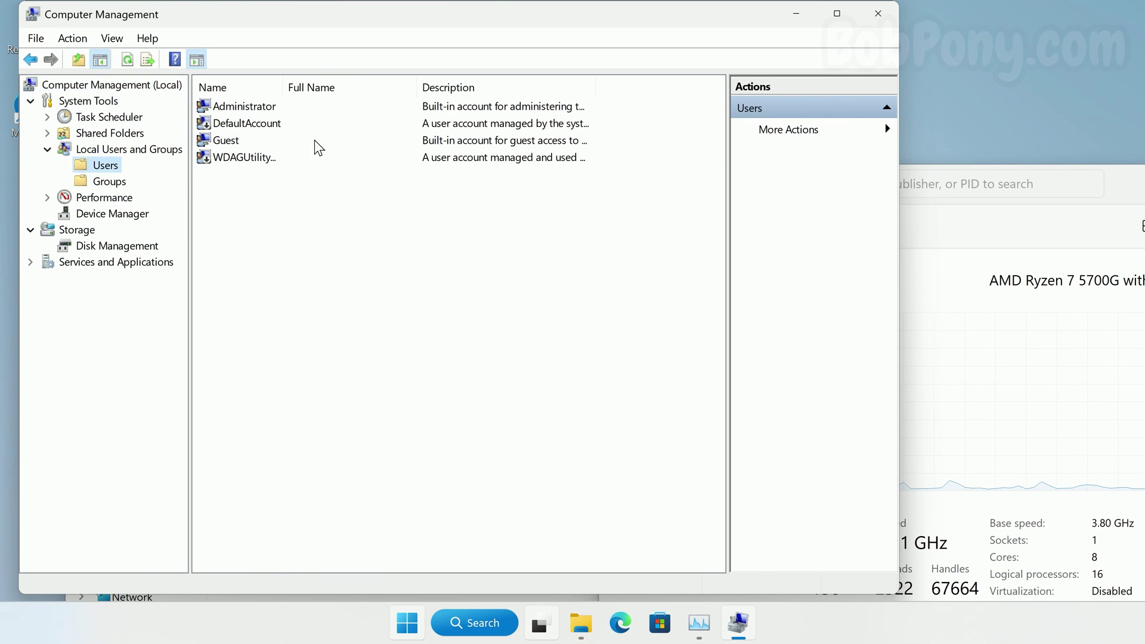
- View the Guest account's properties, close them, and open Device Manager in the console tree
{"action": "left_click", "coordinate": [276, 146]}
{"action": "double_click", "coordinate": [275, 146]}
{"action": "left_click", "coordinate": [716, 435]}
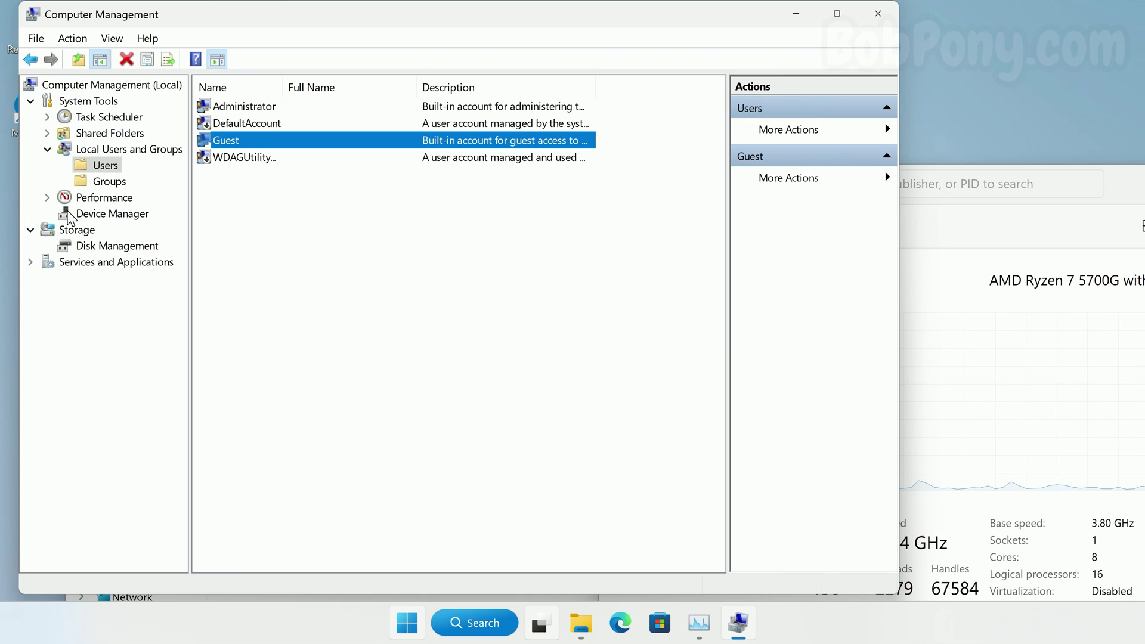
{"action": "left_click", "coordinate": [109, 215]}
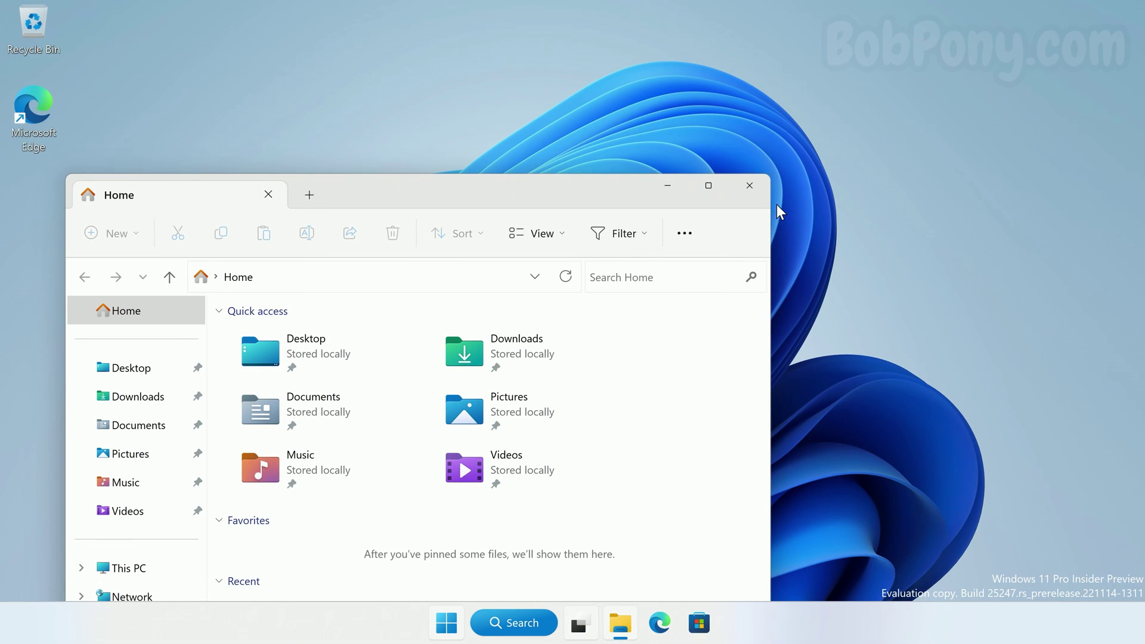
- Close the File Explorer window and dismiss the explorer.exe application error
{"action": "left_click", "coordinate": [757, 199]}
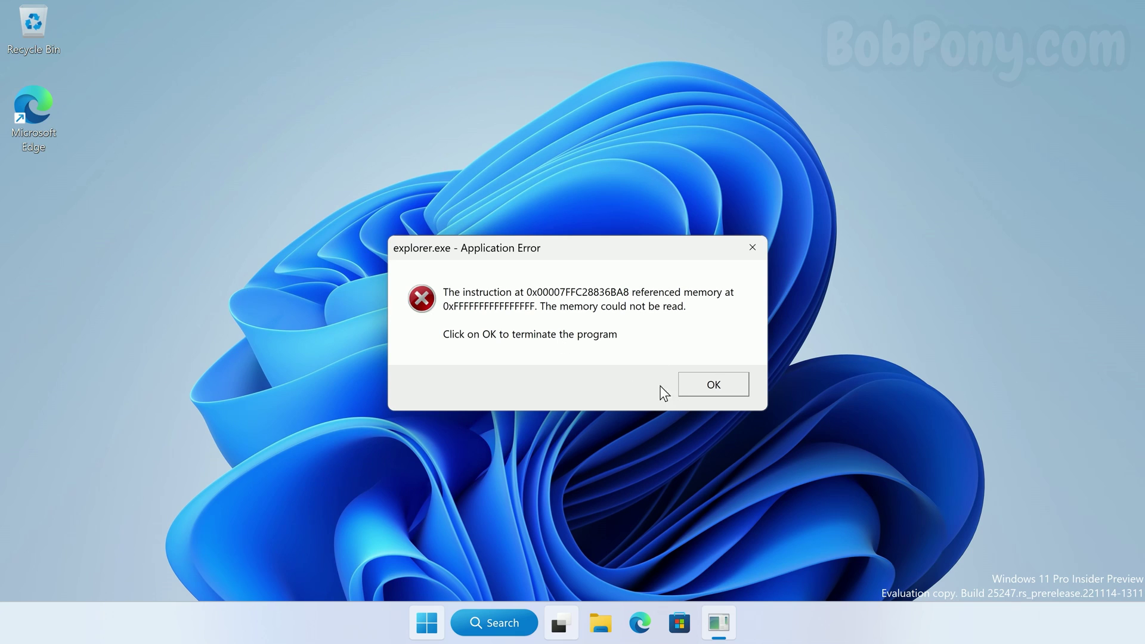
{"action": "left_click", "coordinate": [687, 390]}
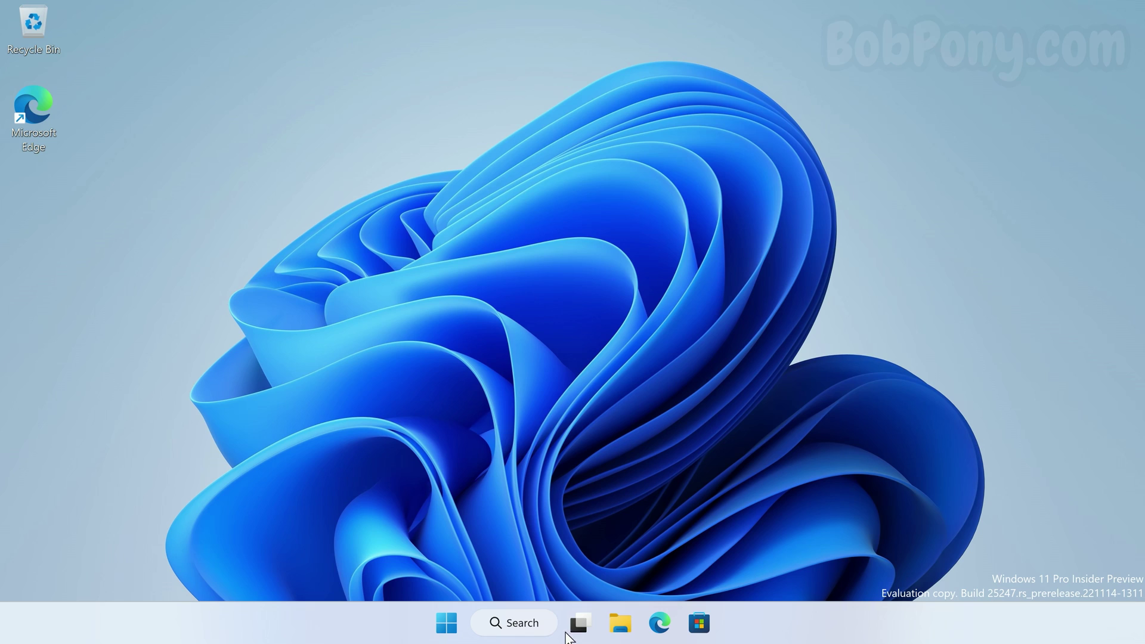
- Try to open Microsoft Store and dismiss its error, and try to run mspaint and dismiss that error
{"action": "left_click", "coordinate": [699, 623]}
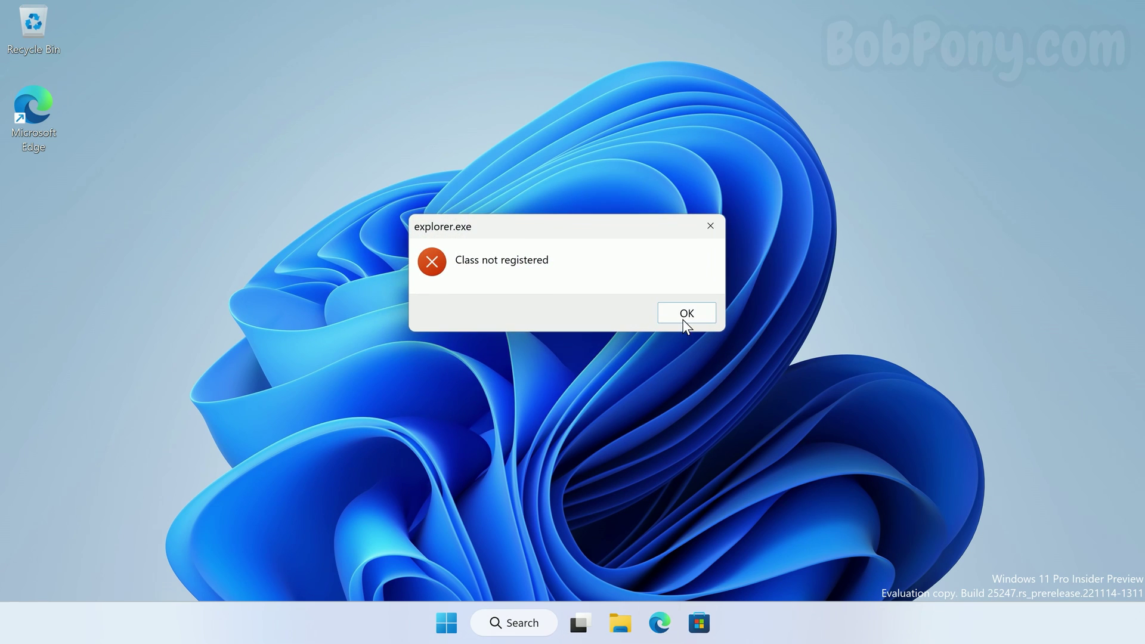
{"action": "left_click", "coordinate": [685, 322]}
{"action": "key", "text": "super+r"}
{"action": "type", "text": "mspa"}
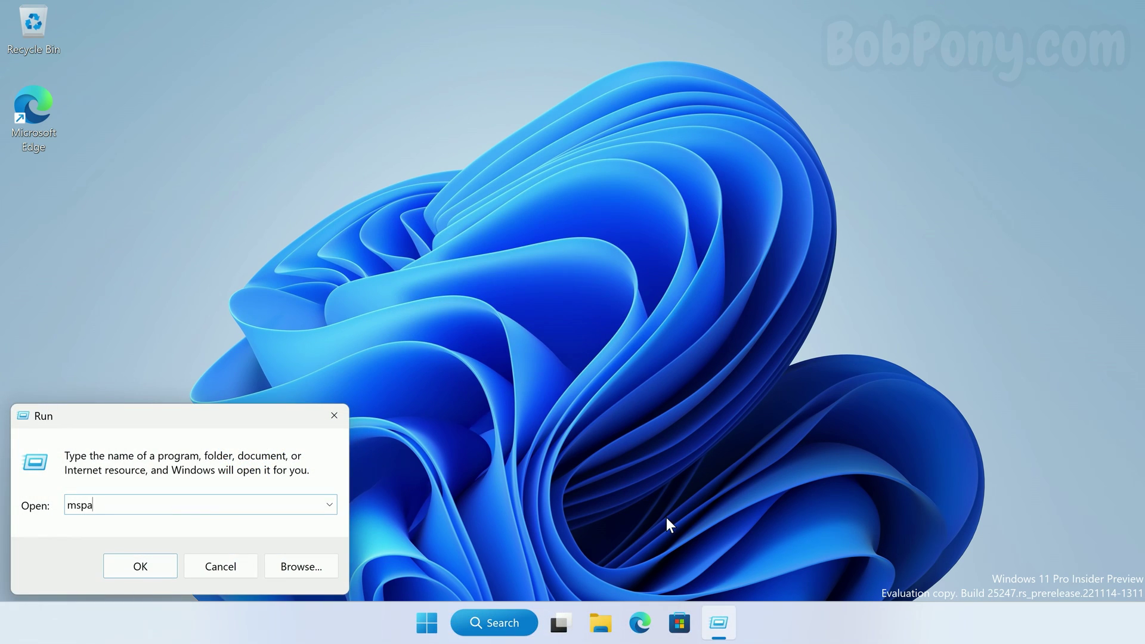
{"action": "type", "text": "int"}
{"action": "key", "text": "Return"}
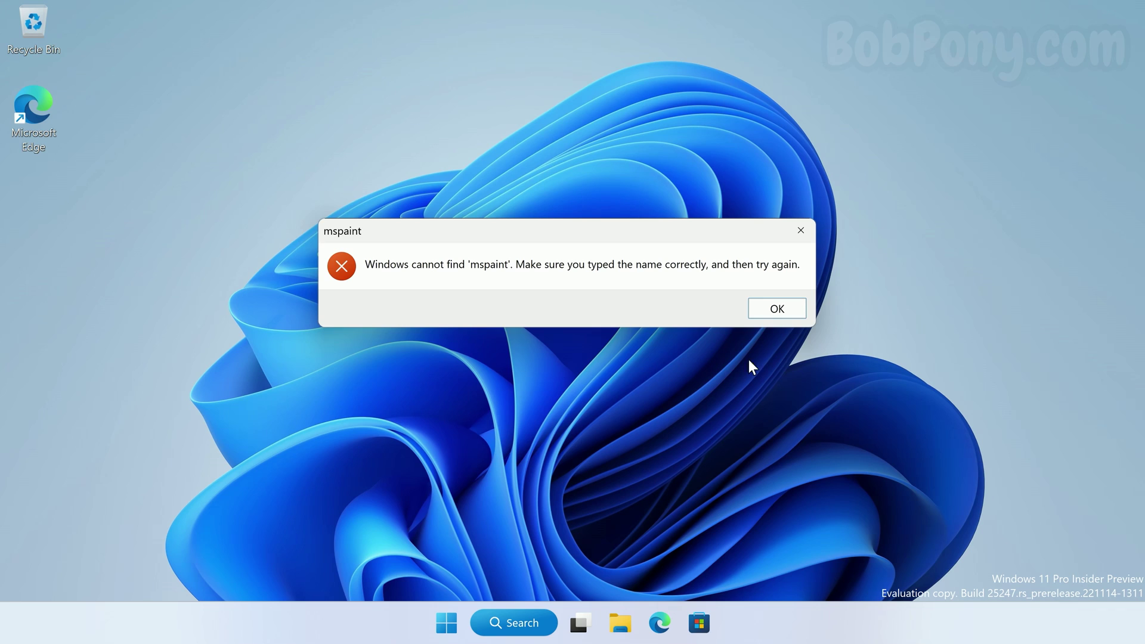
{"action": "left_click", "coordinate": [777, 309]}
- Try to run mspaint.exe instead and dismiss the error
{"action": "left_click", "coordinate": [172, 511]}
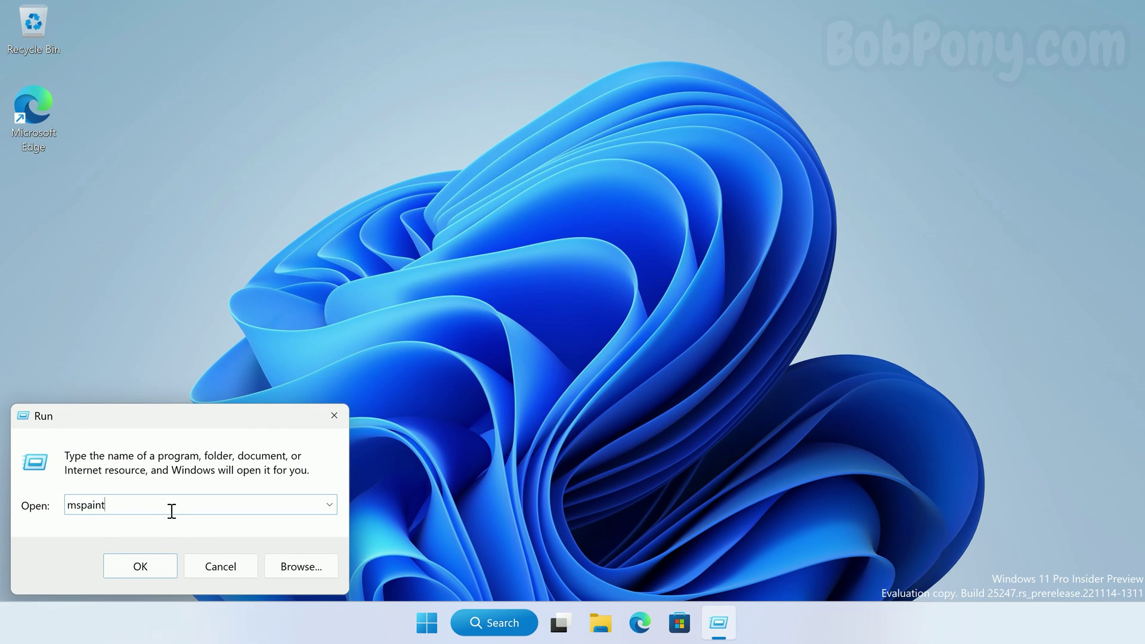
{"action": "type", "text": ".exe"}
{"action": "key", "text": "Return"}
{"action": "key", "text": "Return"}
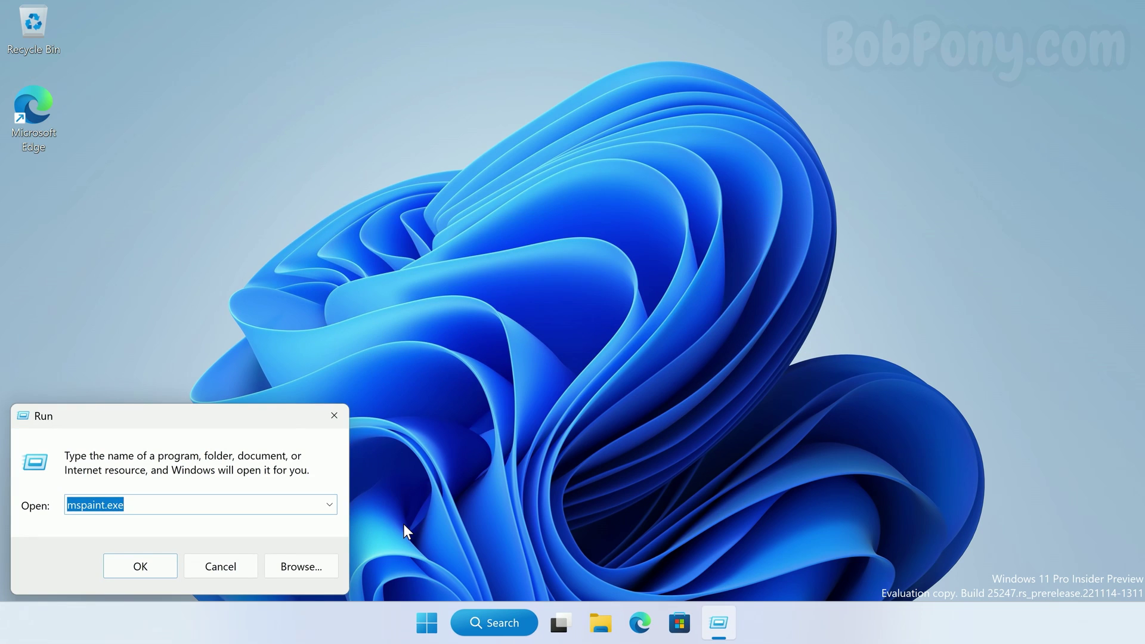
- Run notepad.exe, view the About Notepad information, and close it
{"action": "type", "text": "notepad.exe"}
{"action": "key", "text": "Return"}
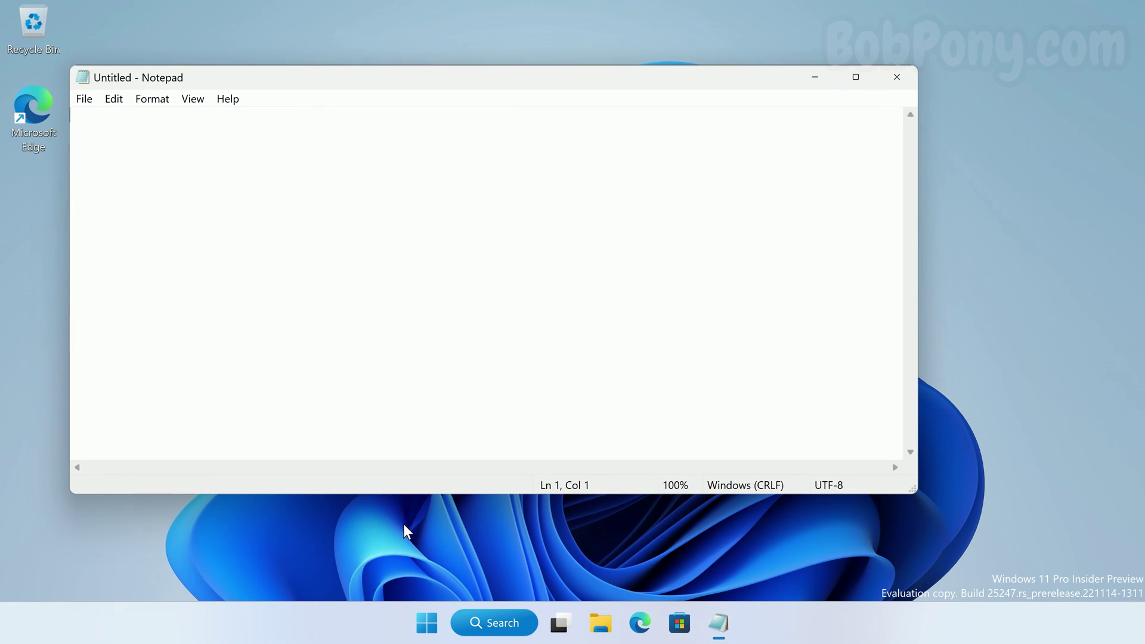
{"action": "left_click", "coordinate": [89, 100]}
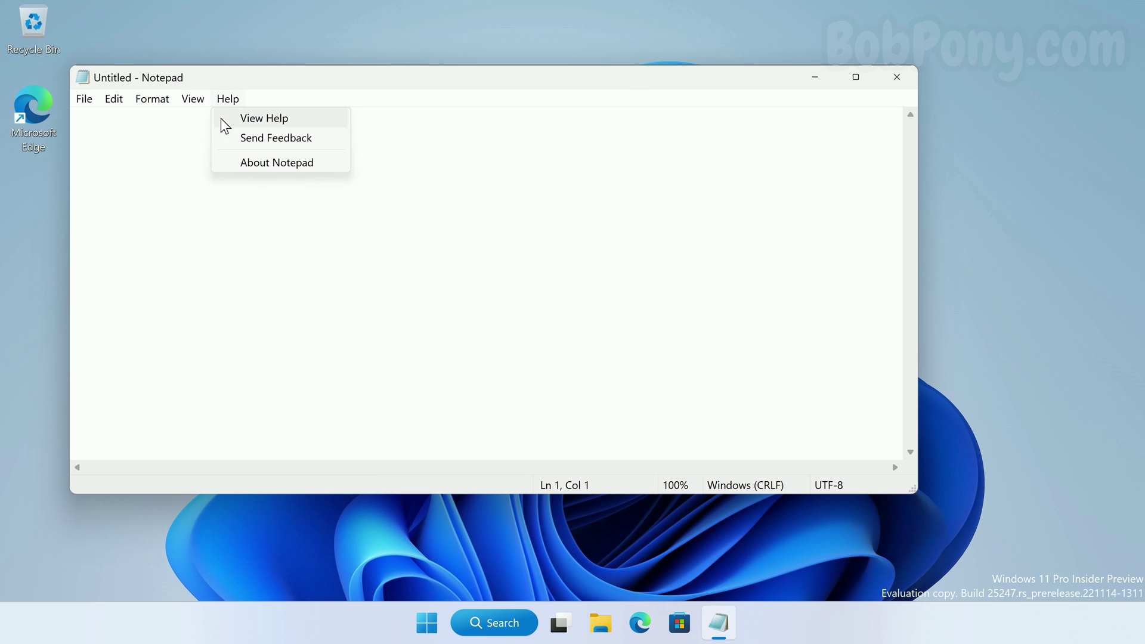
{"action": "left_click", "coordinate": [233, 160]}
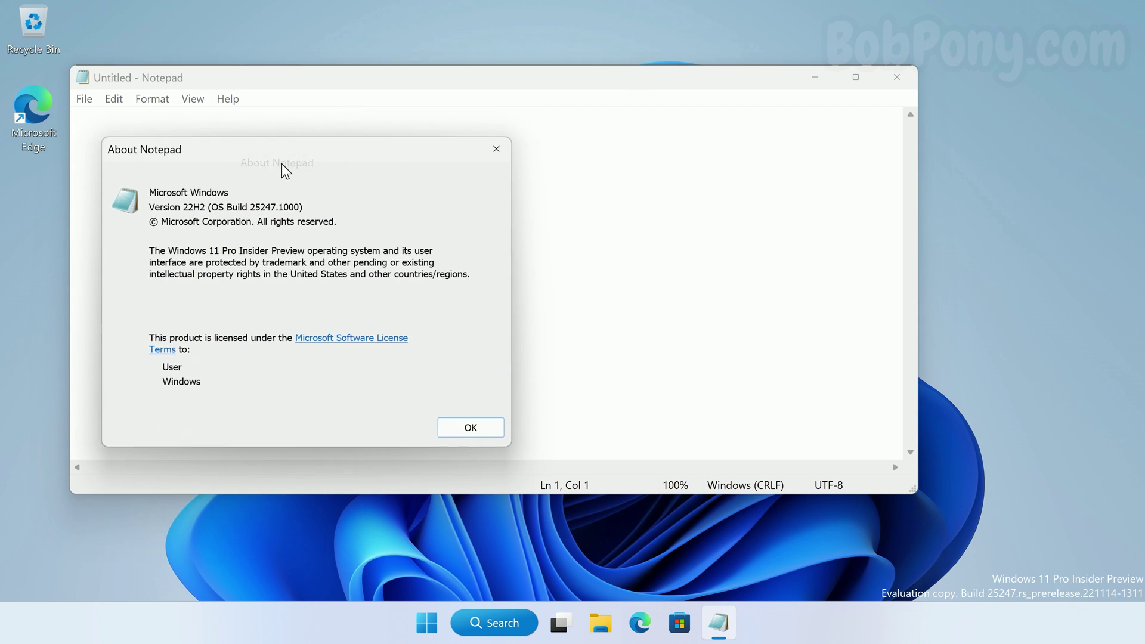
{"action": "left_click", "coordinate": [458, 432]}
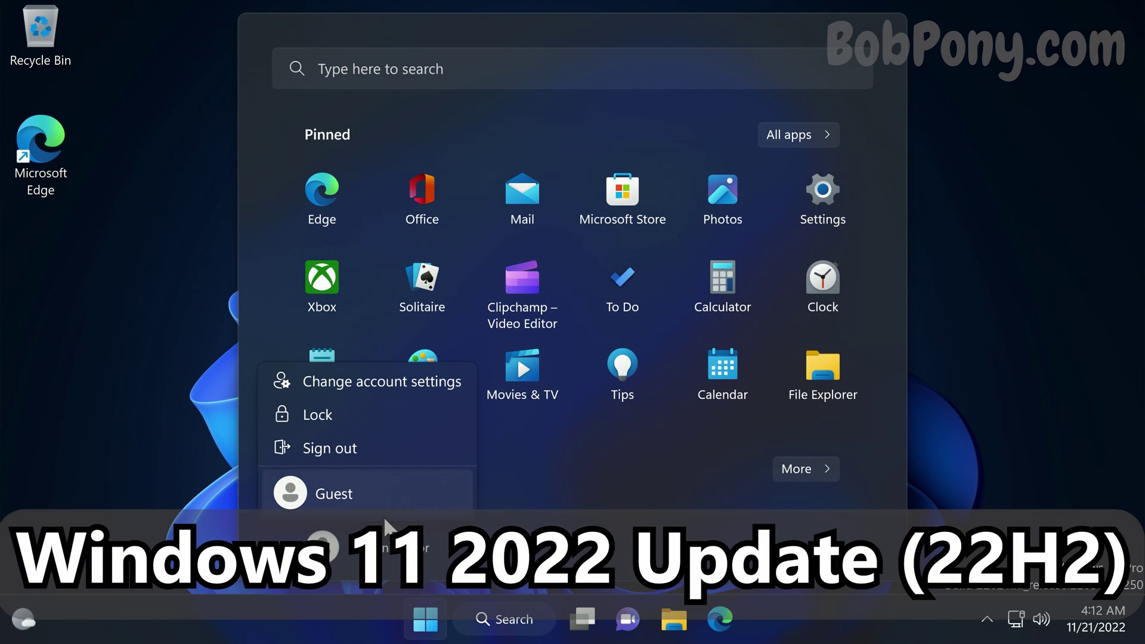
- Switch to the Guest account on Windows 11 22H2 and sign in
{"action": "left_click", "coordinate": [381, 501]}
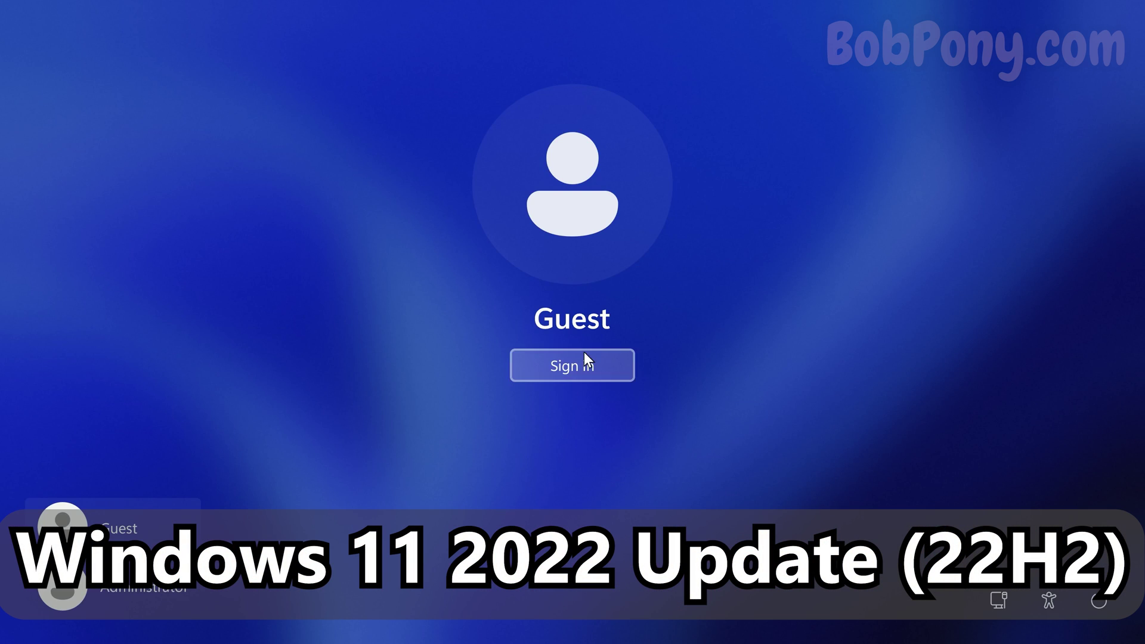
{"action": "left_click", "coordinate": [585, 358]}
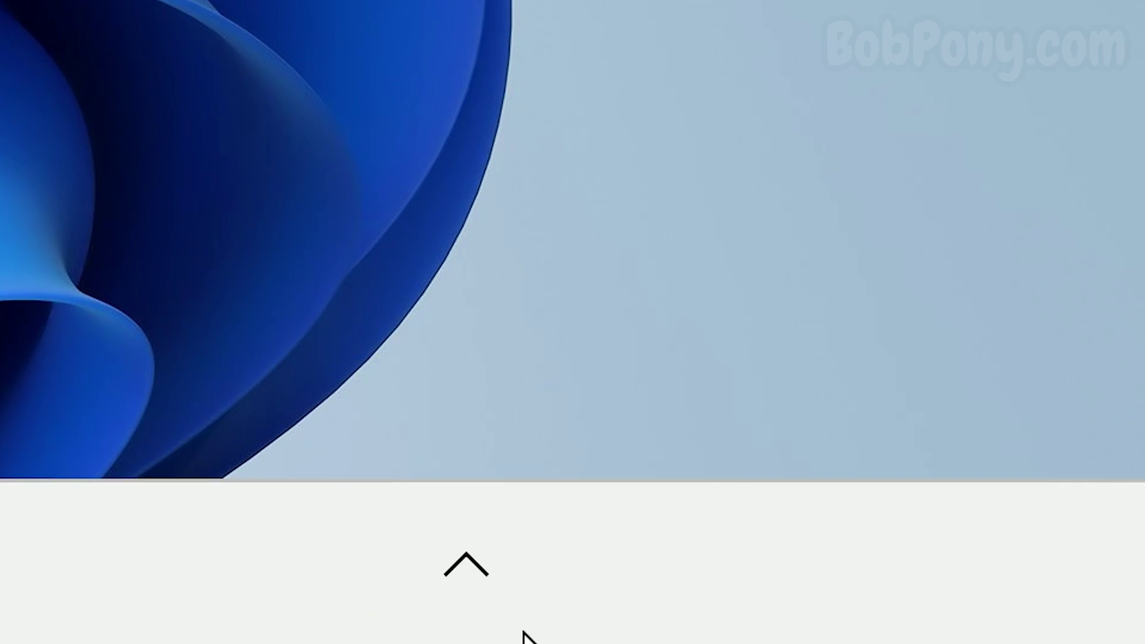
- Show the hidden tray icons and examine the NVIDIA and Windows Security icons
{"action": "left_click", "coordinate": [486, 620]}
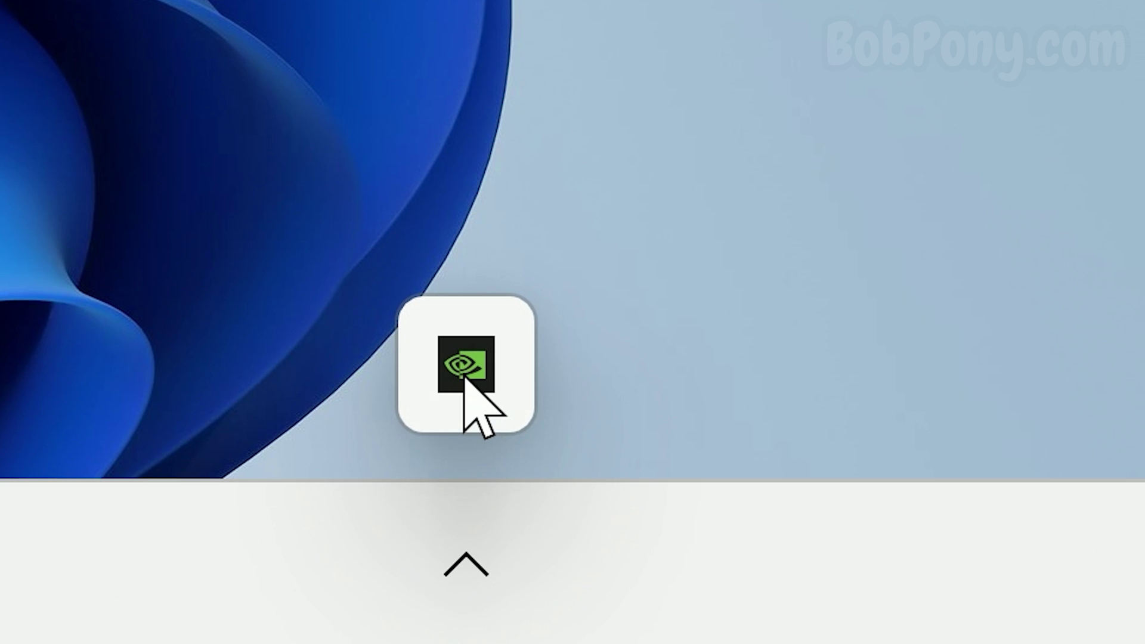
{"action": "right_click", "coordinate": [464, 380]}
{"action": "left_click", "coordinate": [978, 576]}
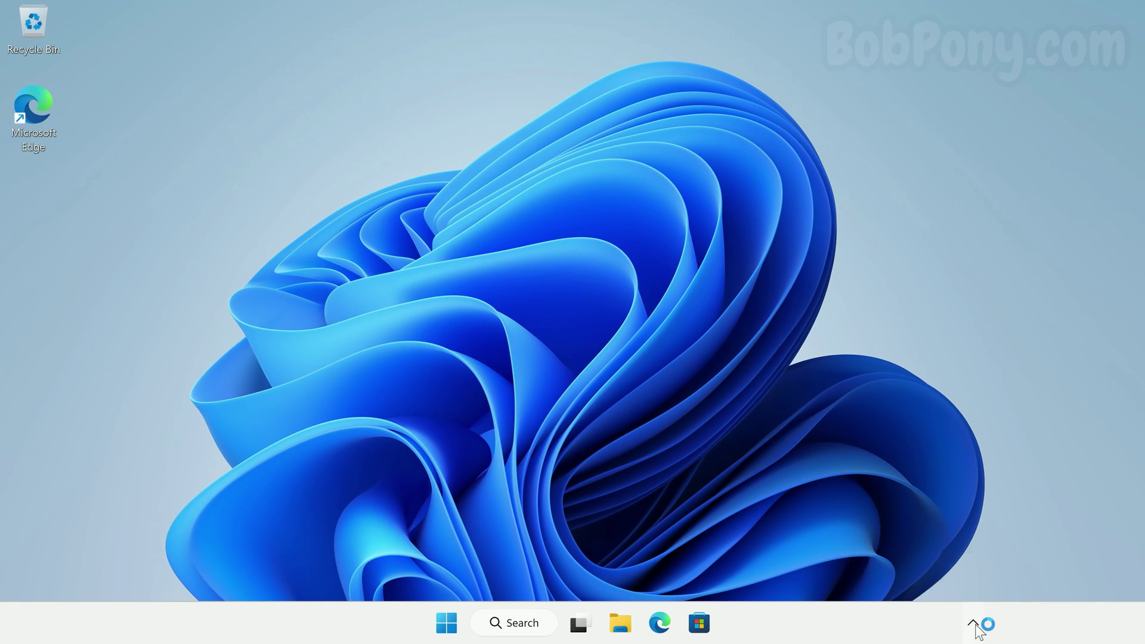
{"action": "left_click", "coordinate": [974, 623]}
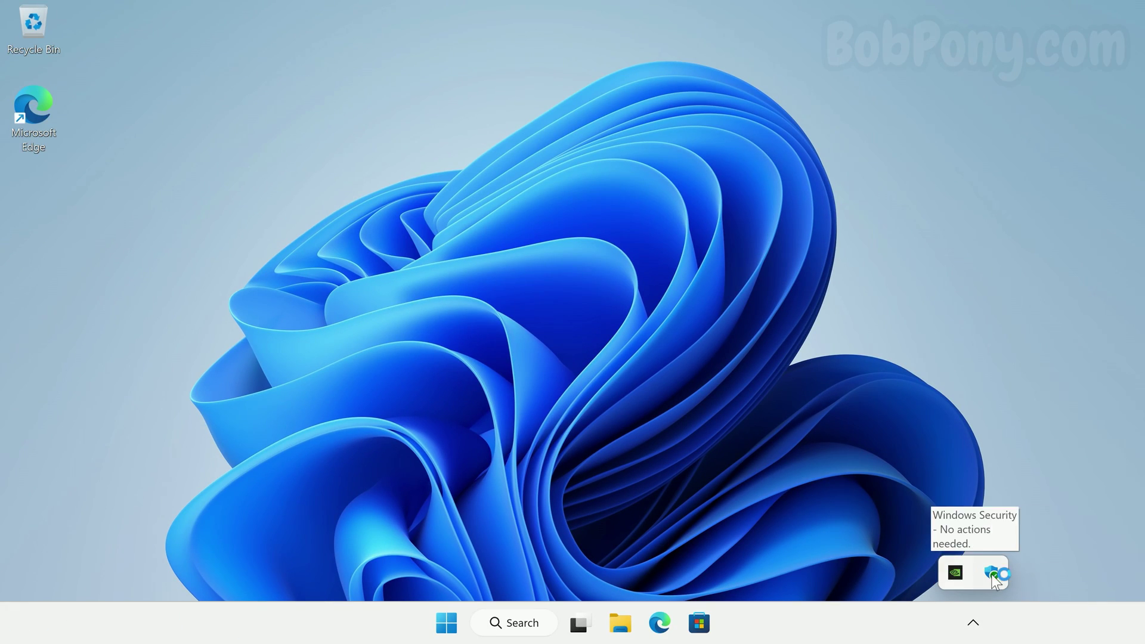
- Open File Explorer, test adding and closing a second Home tab, and close the window, dismissing the explorer.exe error
{"action": "key", "text": "super+e"}
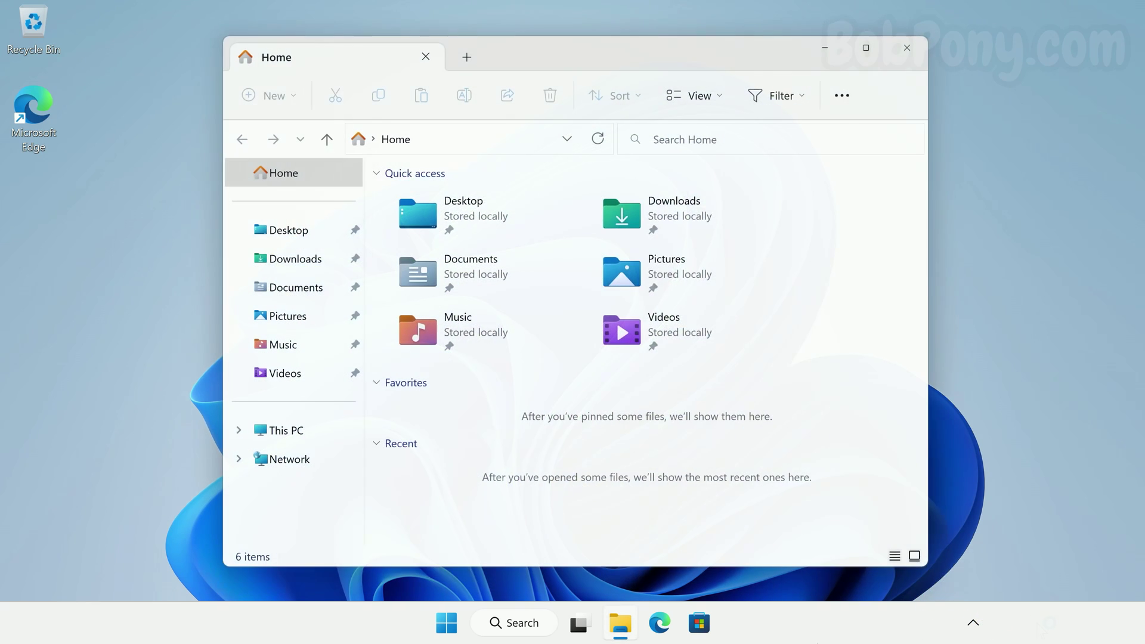
{"action": "left_click", "coordinate": [448, 59]}
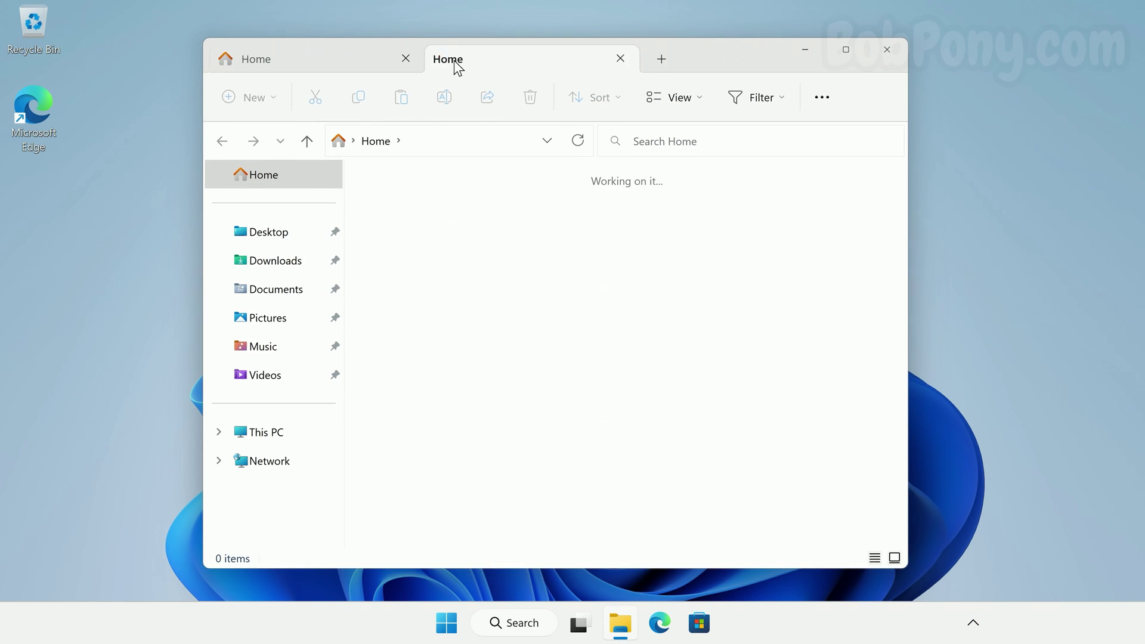
{"action": "left_click", "coordinate": [611, 61]}
{"action": "left_click", "coordinate": [887, 50]}
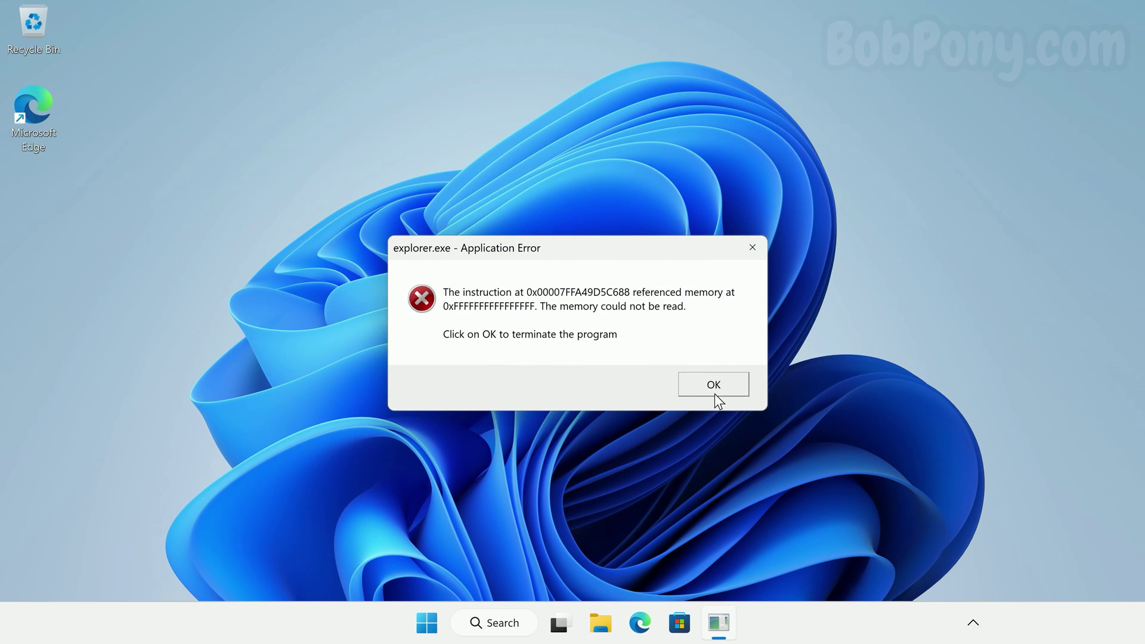
{"action": "left_click", "coordinate": [715, 393]}
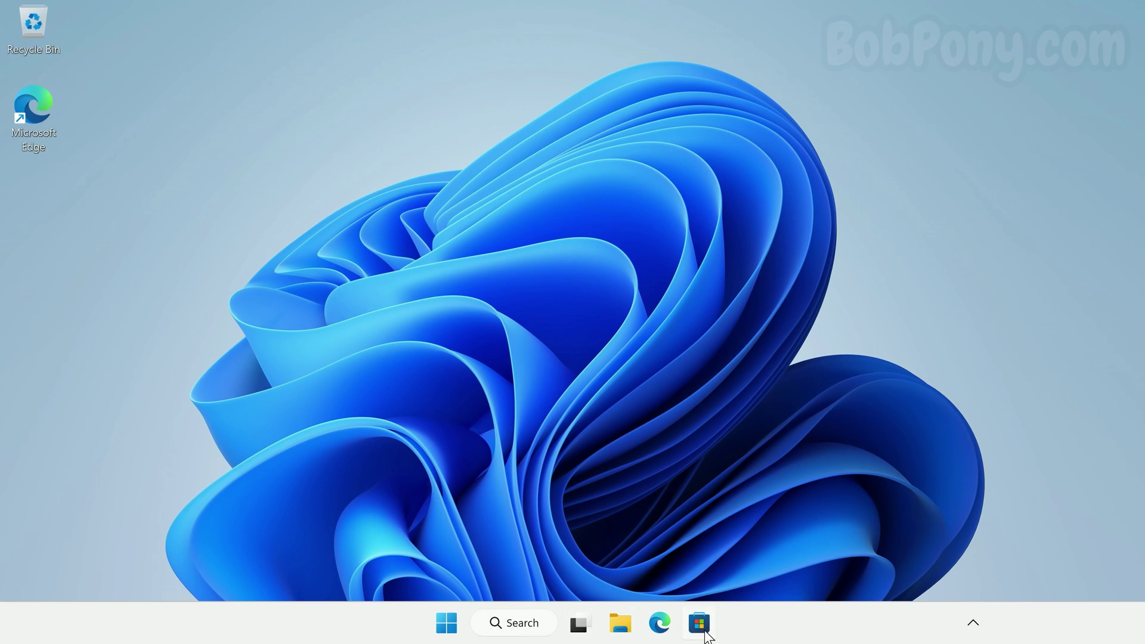
- Try to open Microsoft Store again and dismiss the error
{"action": "left_click", "coordinate": [699, 624]}
{"action": "left_click", "coordinate": [686, 315]}
- Open Task Manager, try to view its Performance page, and dismiss the Taskmgr.exe application error
{"action": "right_click", "coordinate": [447, 623]}
{"action": "left_click", "coordinate": [481, 418]}
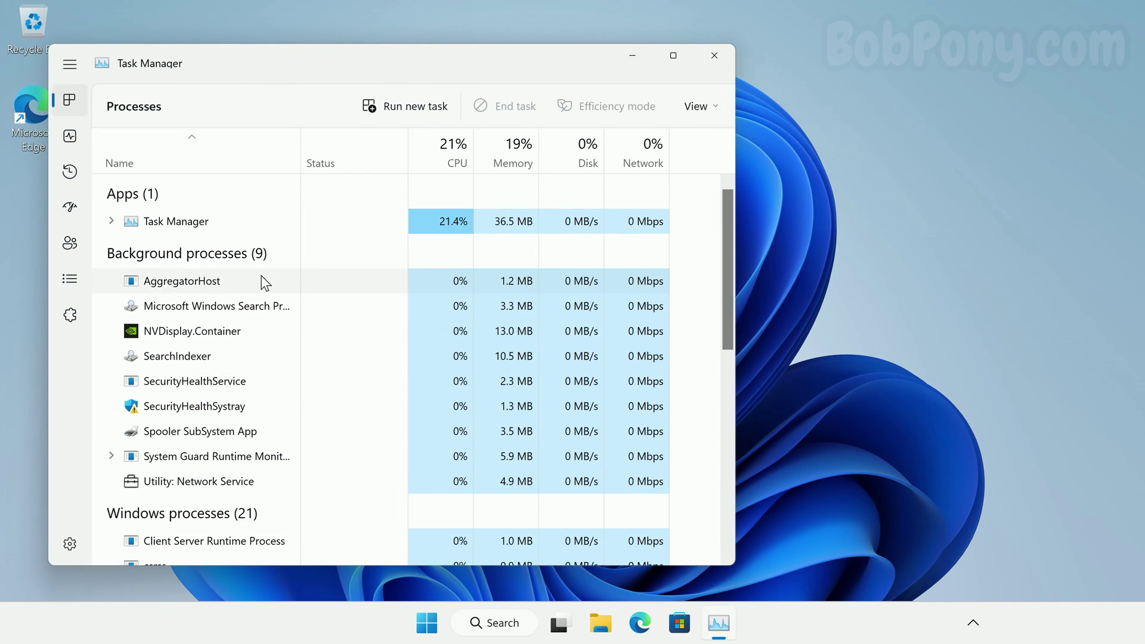
{"action": "left_click", "coordinate": [69, 136]}
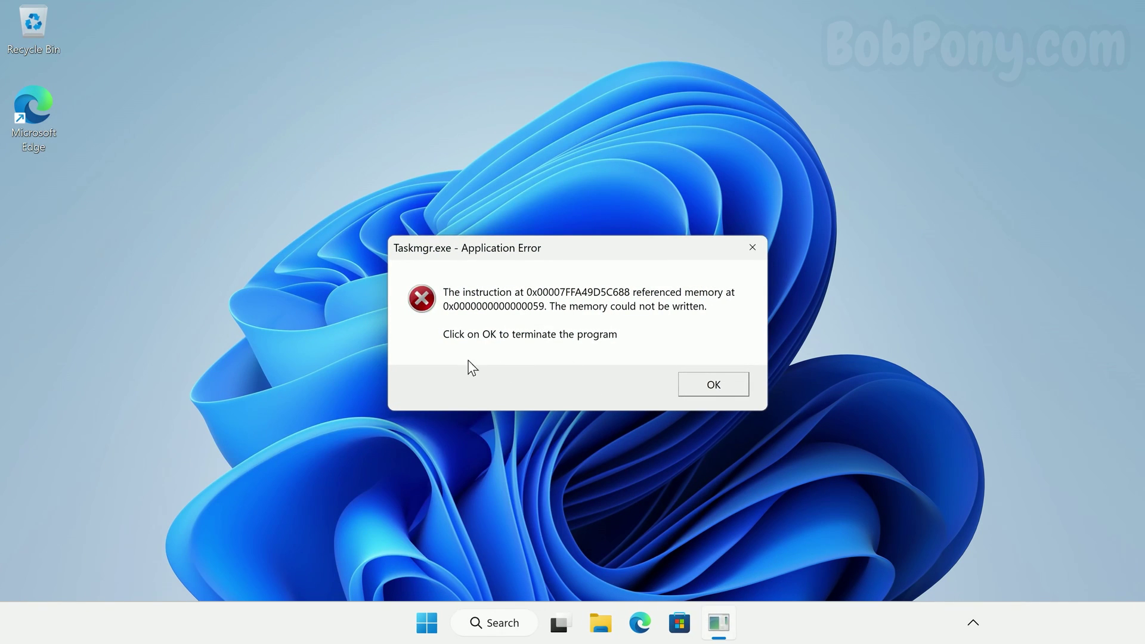
{"action": "left_click", "coordinate": [688, 394]}
- Try to run mspaint.exe, dismiss the error, and run notepad instead
{"action": "key", "text": "super+r"}
{"action": "key", "text": "Return"}
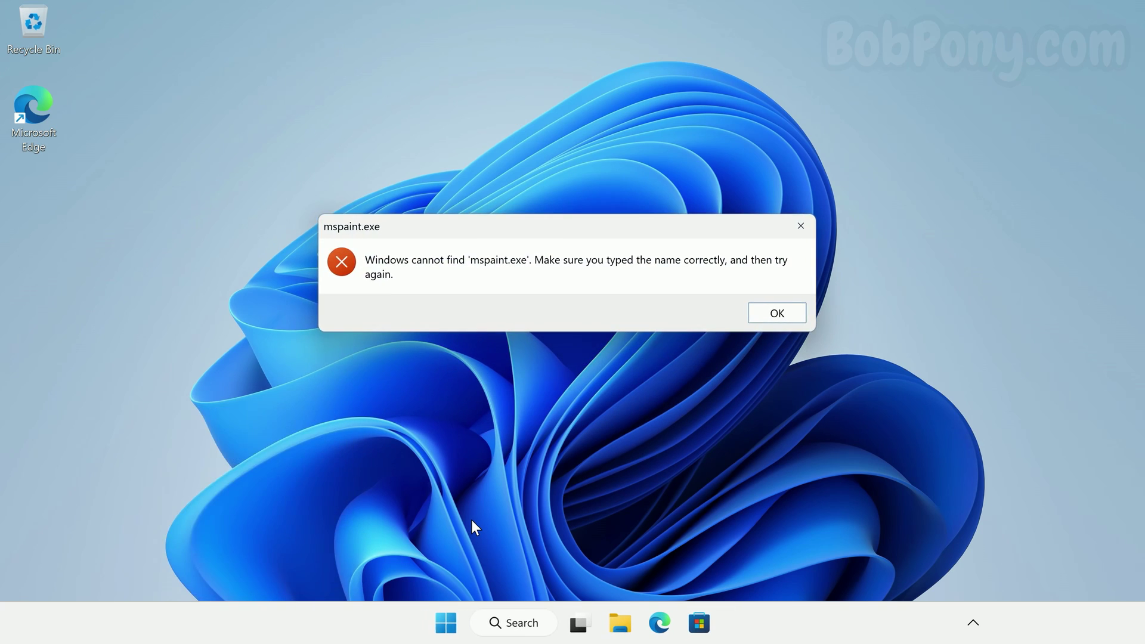
{"action": "key", "text": "Return"}
{"action": "type", "text": "notepa"}
{"action": "type", "text": "d"}
{"action": "key", "text": "Return"}
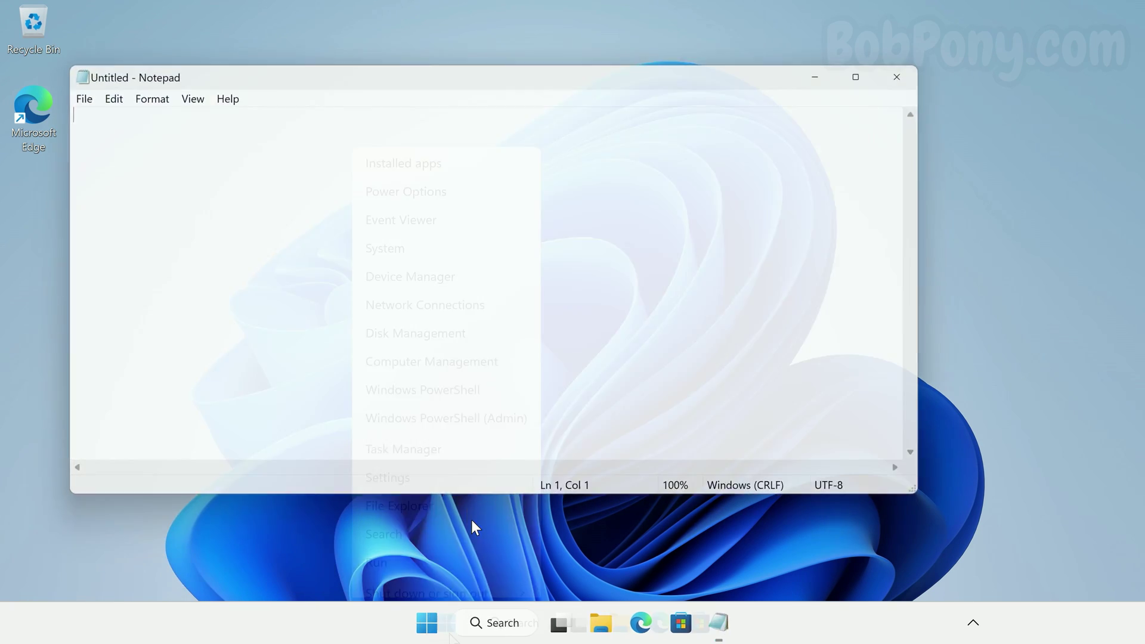
- Open Computer Management, and view Users under Local Users and Groups and Device Manager, dismissing any errors
{"action": "left_click", "coordinate": [463, 312]}
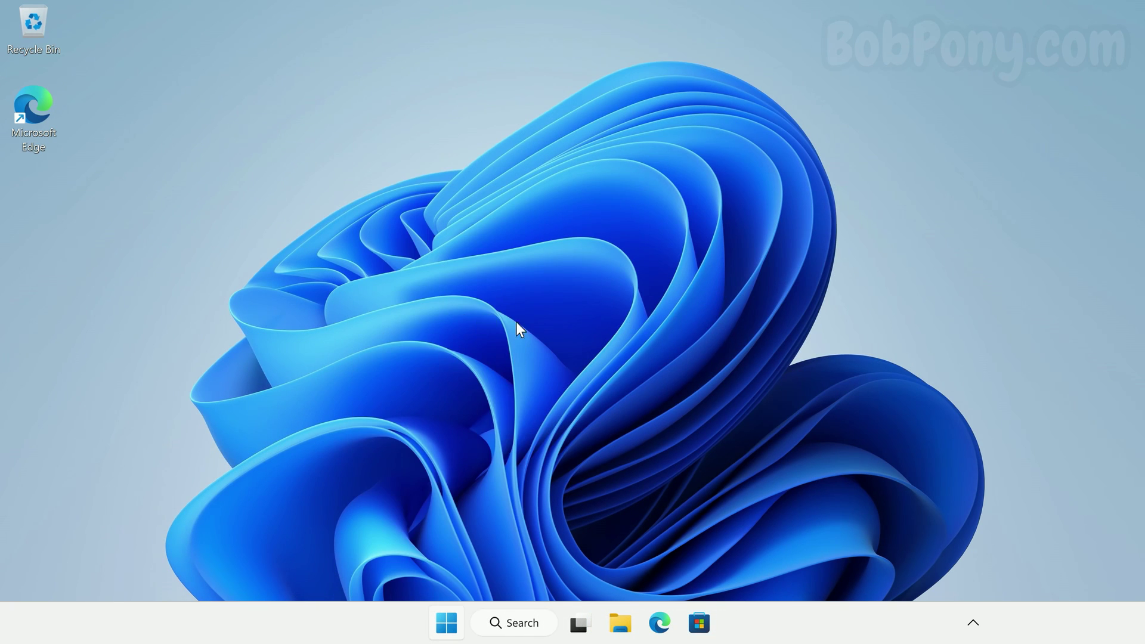
{"action": "left_click", "coordinate": [661, 373]}
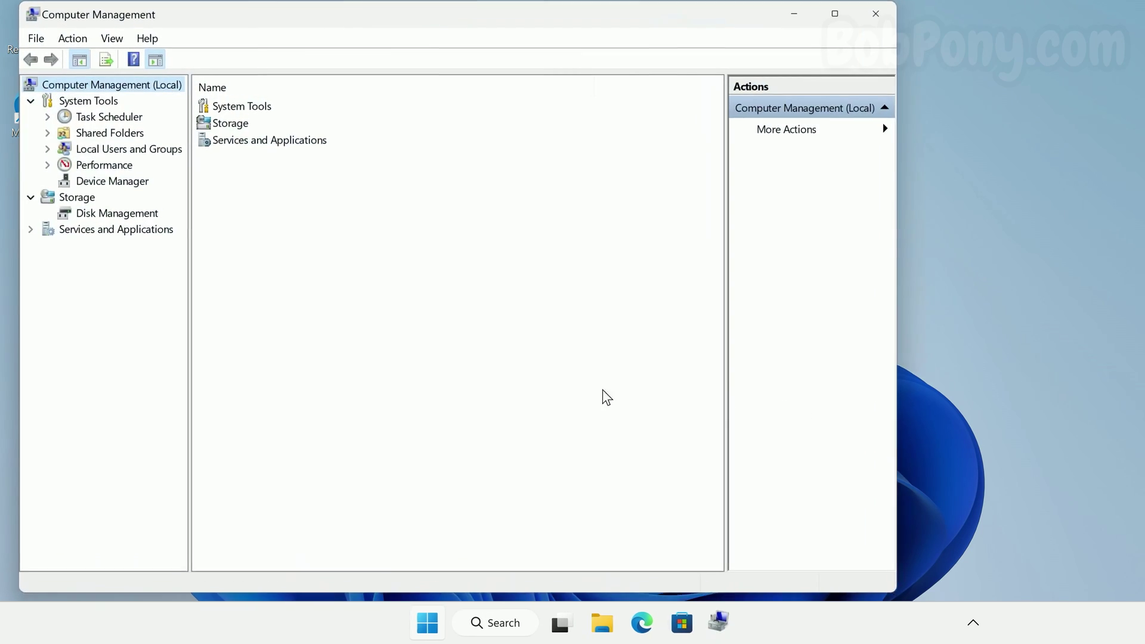
{"action": "double_click", "coordinate": [62, 150]}
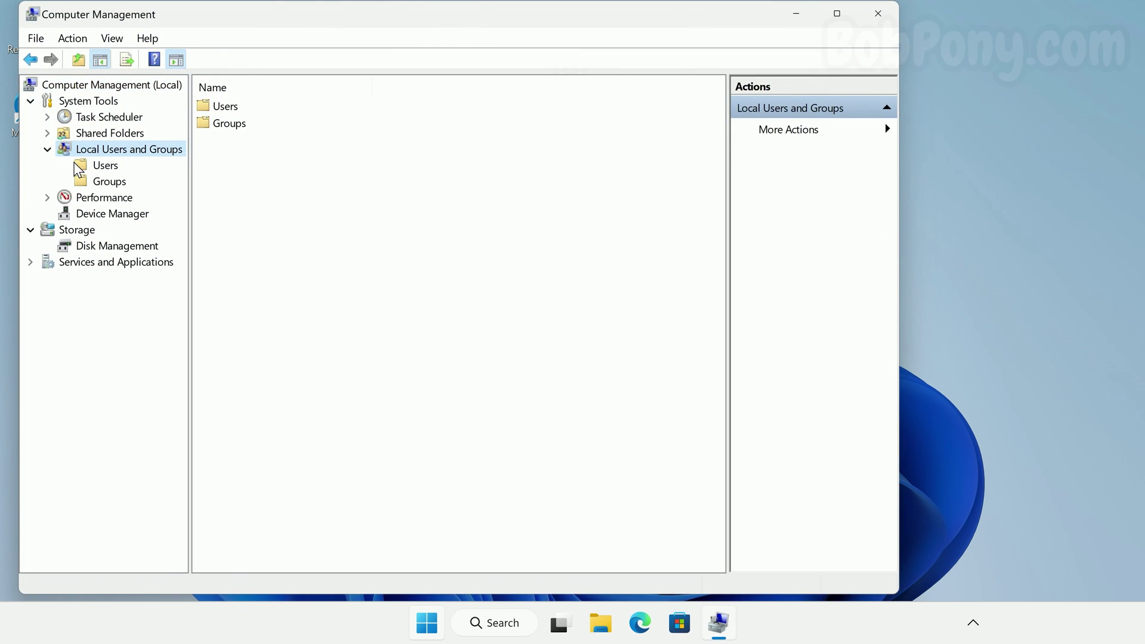
{"action": "left_click", "coordinate": [94, 165]}
{"action": "left_click", "coordinate": [96, 212]}
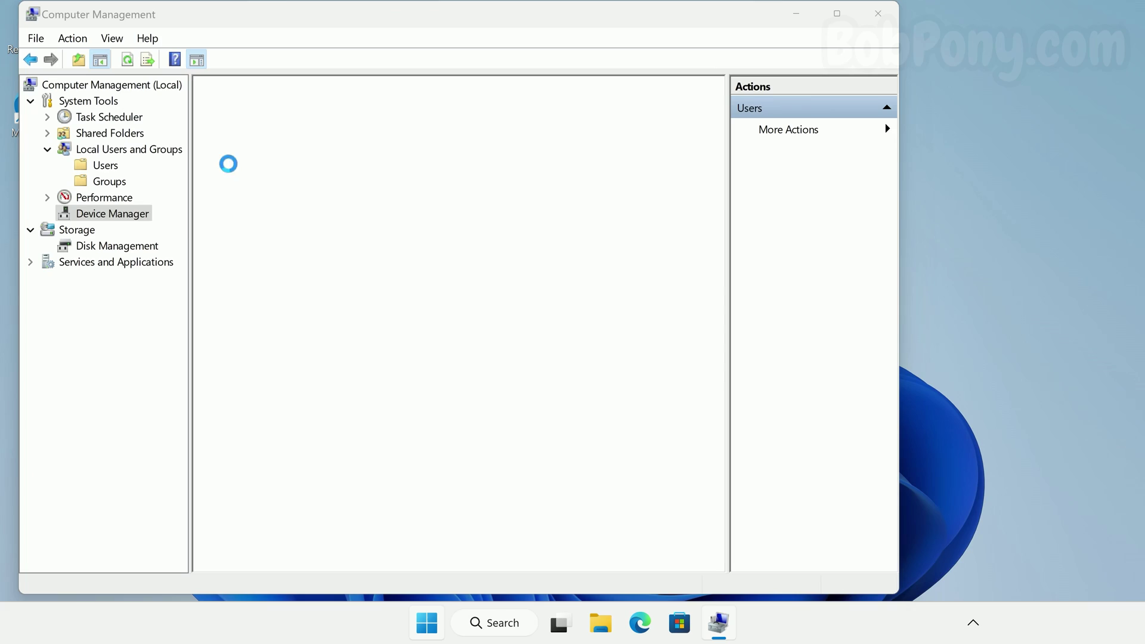
{"action": "left_click", "coordinate": [612, 355]}
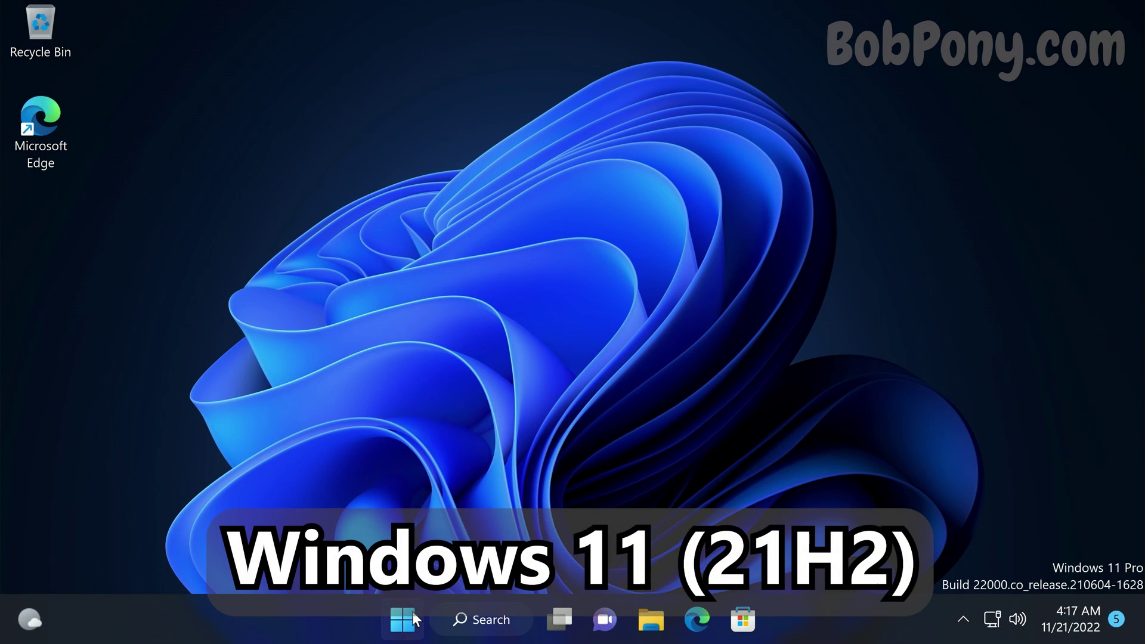
- Switch to the Guest account on Windows 11 21H2 and sign in
{"action": "left_click", "coordinate": [413, 612]}
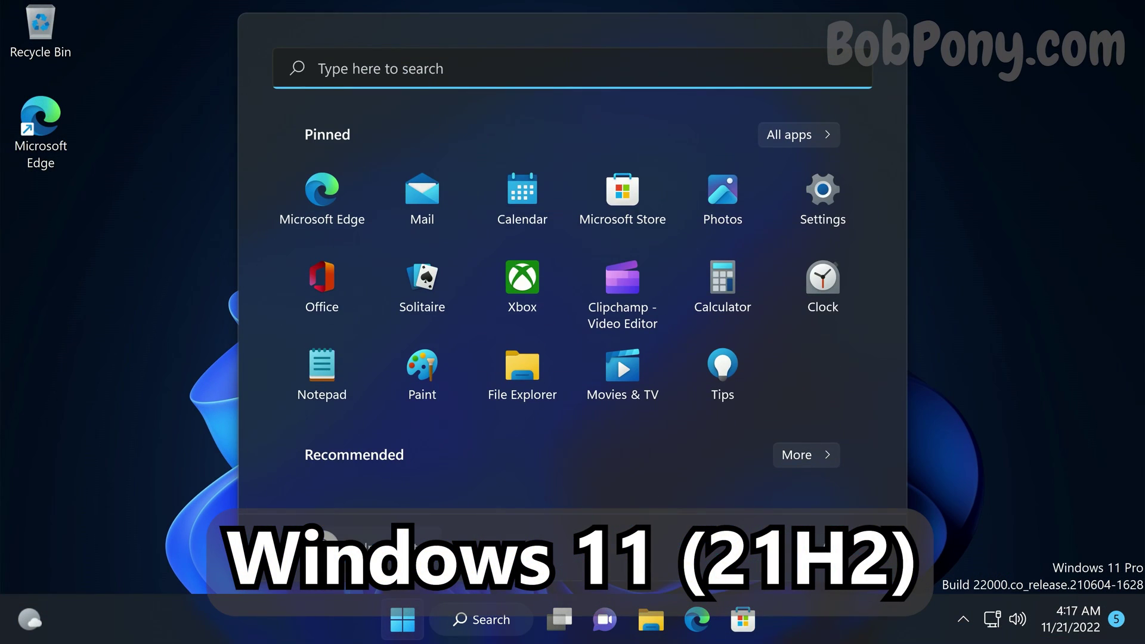
{"action": "left_click", "coordinate": [325, 543]}
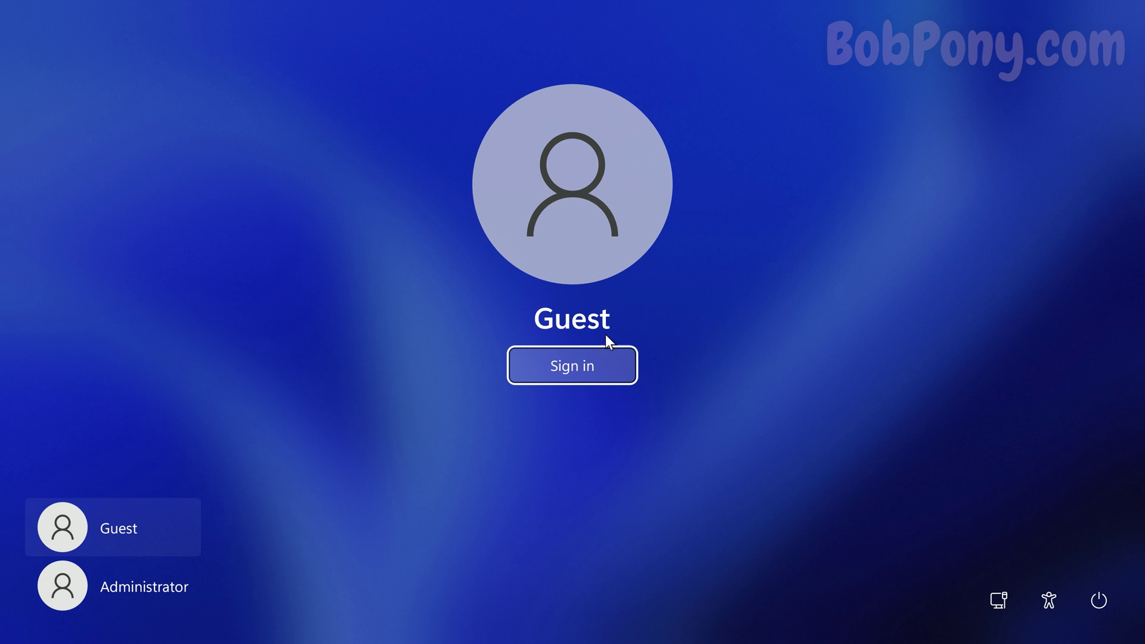
{"action": "left_click", "coordinate": [604, 357]}
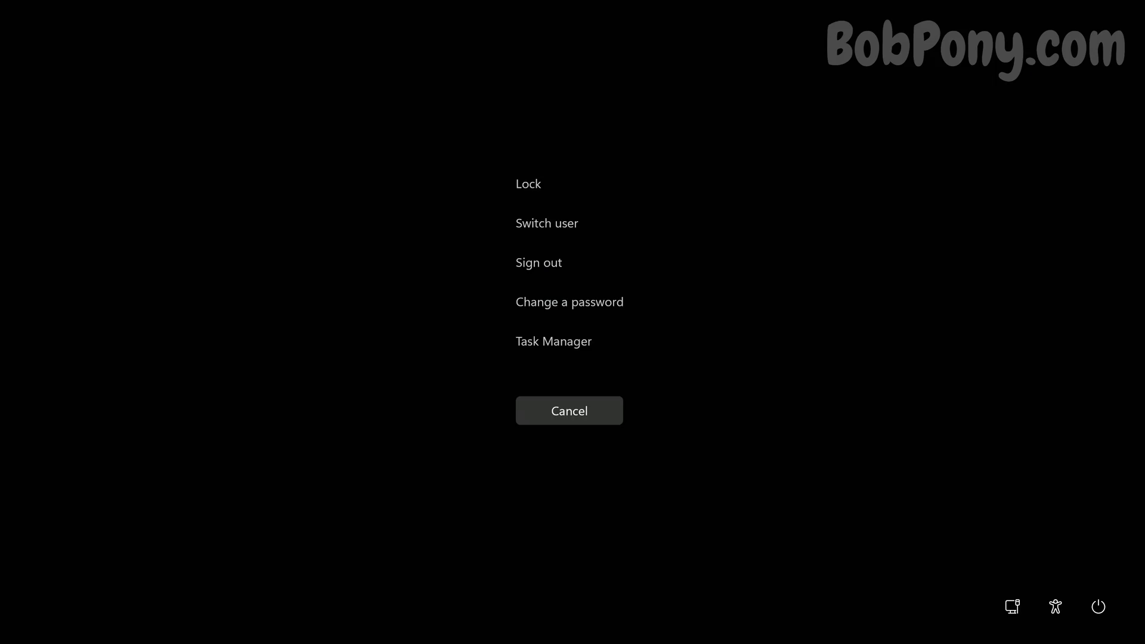
- Open Task Manager from the security options screen in its detailed view, and run explorer as a new task
{"action": "left_click", "coordinate": [571, 347]}
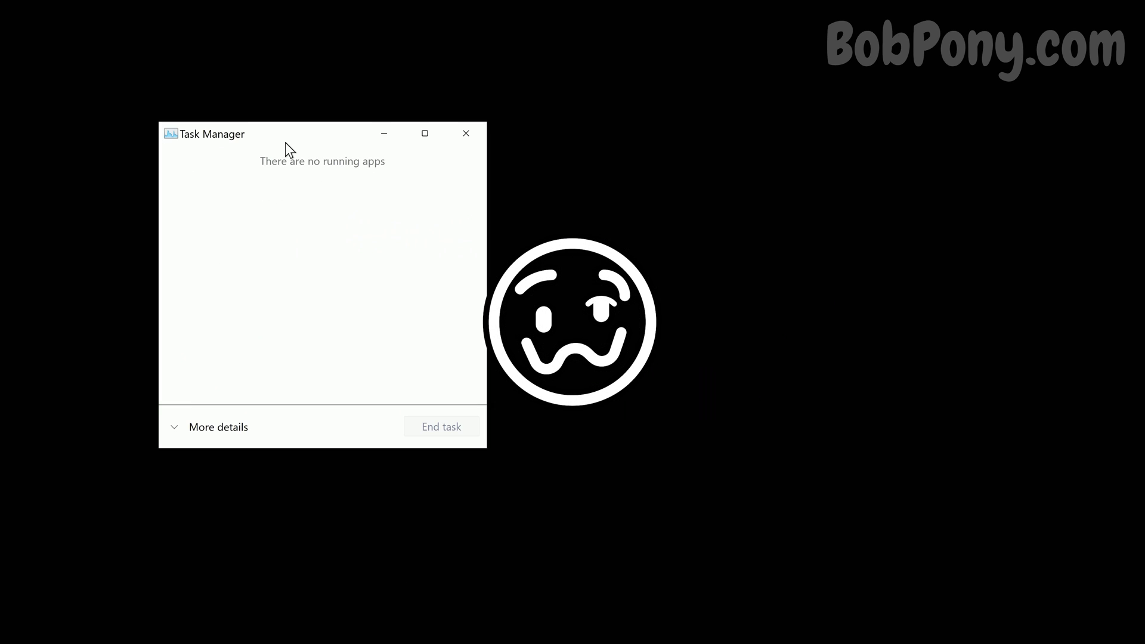
{"action": "left_click", "coordinate": [220, 428]}
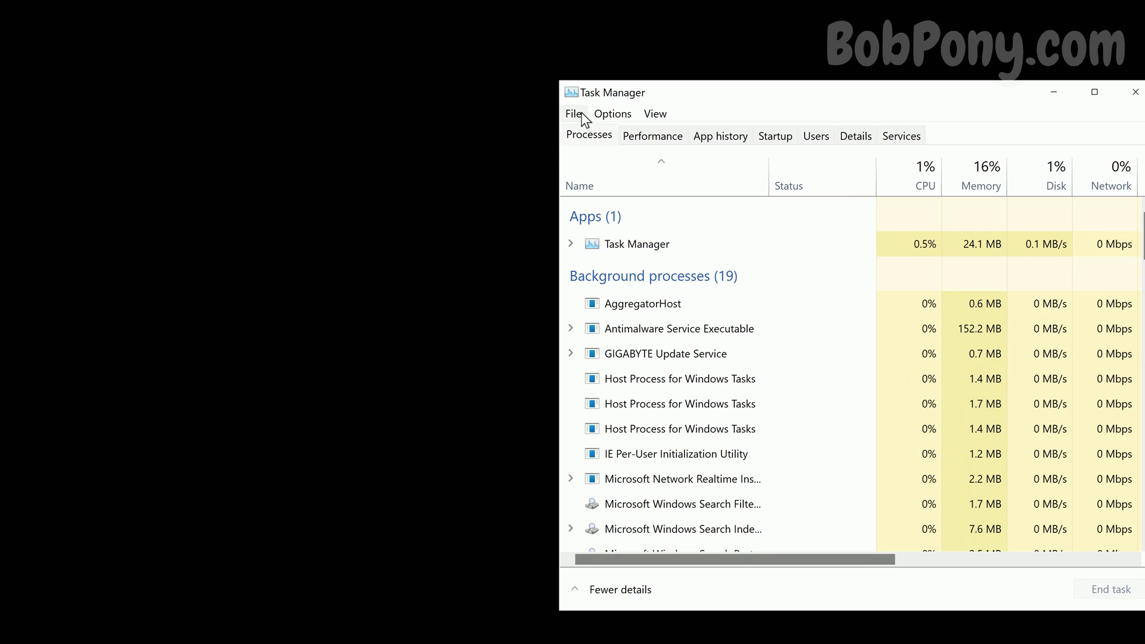
{"action": "left_click", "coordinate": [173, 155]}
{"action": "left_click", "coordinate": [581, 132]}
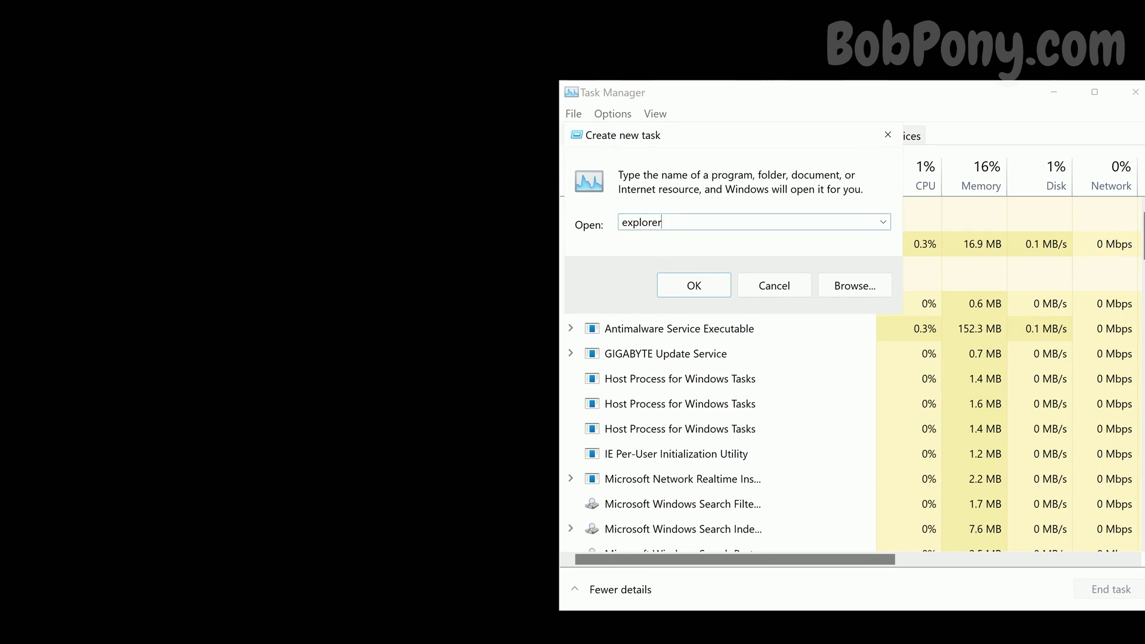
{"action": "type", "text": "explorer"}
{"action": "key", "text": "Return"}
- Run explorer as a new task once more
{"action": "left_click", "coordinate": [573, 114]}
{"action": "left_click", "coordinate": [614, 132]}
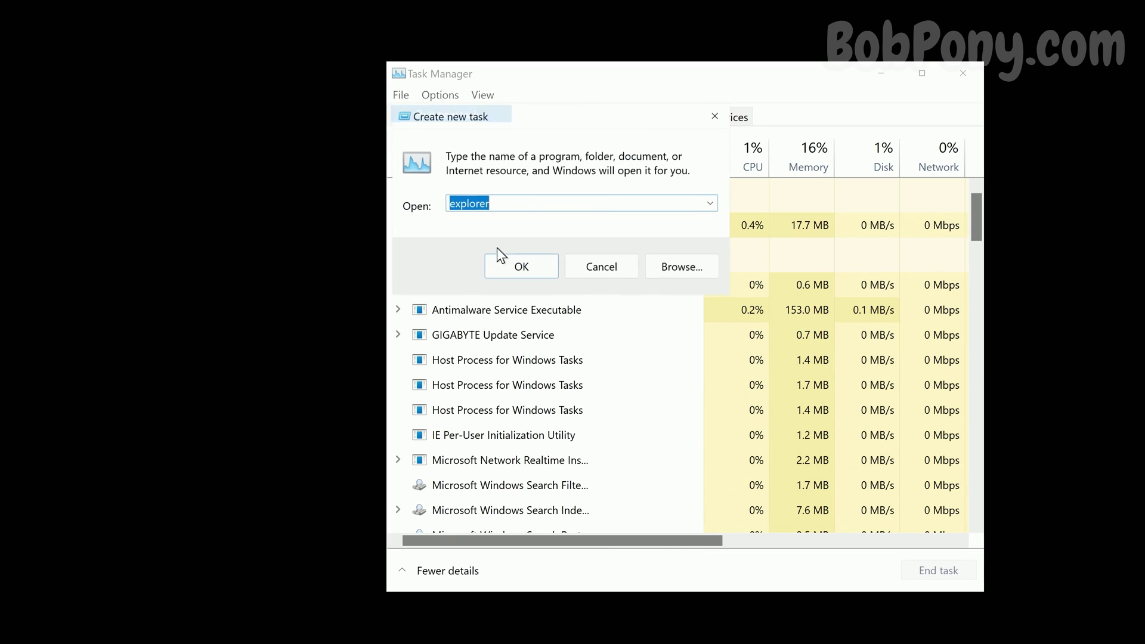
{"action": "left_click", "coordinate": [679, 281]}
- Run notepad as a new task
{"action": "left_click", "coordinate": [573, 113]}
{"action": "left_click", "coordinate": [585, 132]}
{"action": "type", "text": "notepad"}
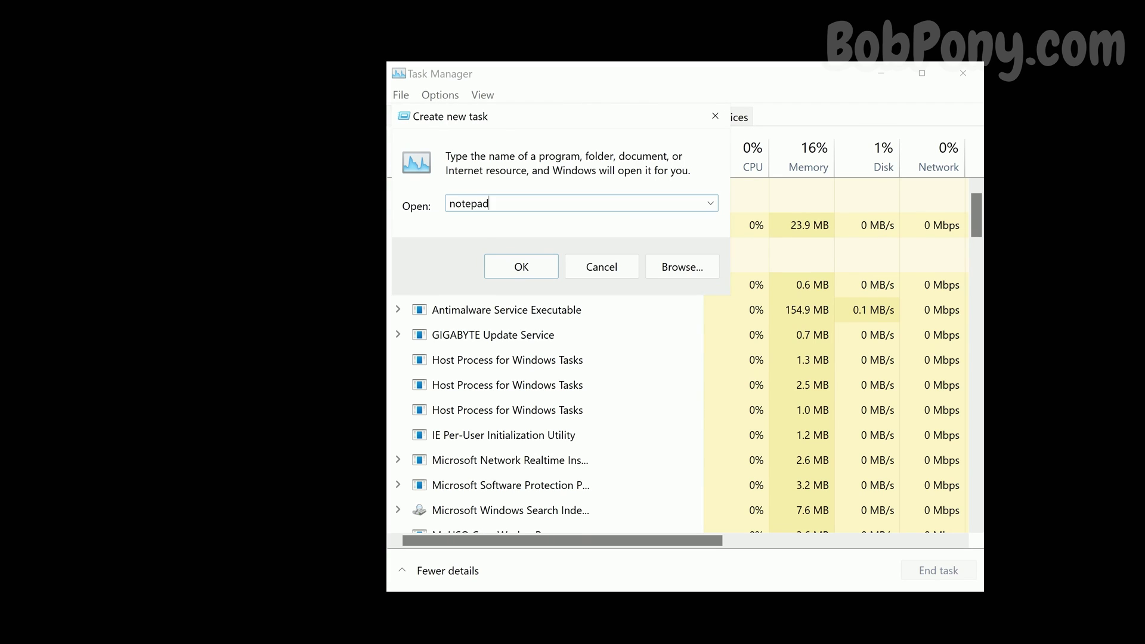
{"action": "key", "text": "Return"}
- View the About Notepad information and close Notepad
{"action": "left_click", "coordinate": [284, 141]}
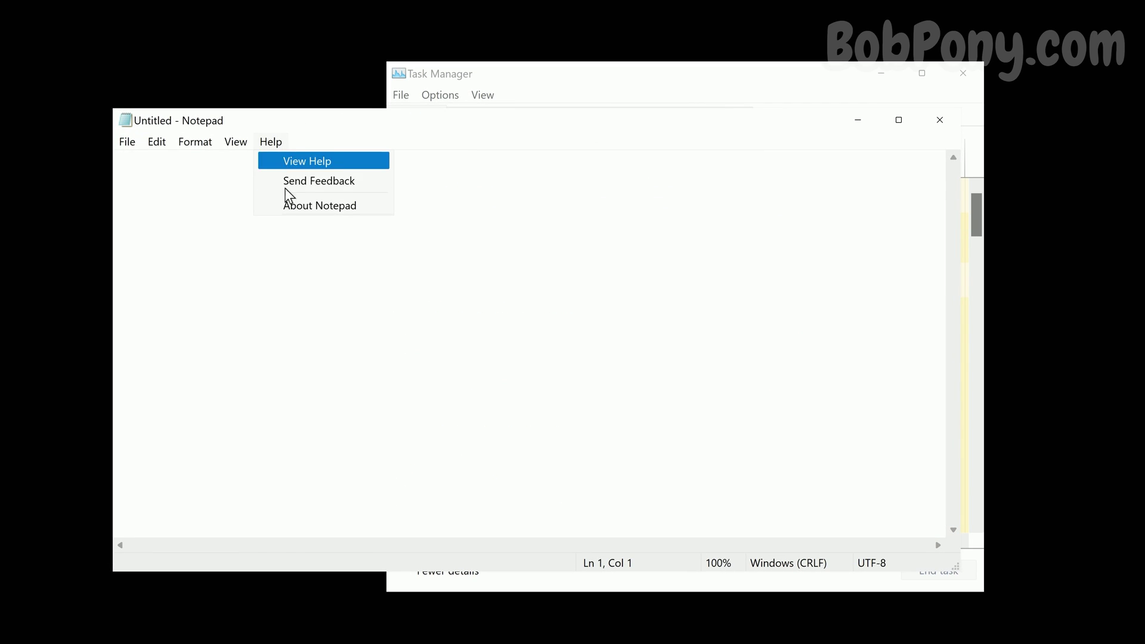
{"action": "left_click", "coordinate": [291, 202]}
{"action": "left_click", "coordinate": [528, 505]}
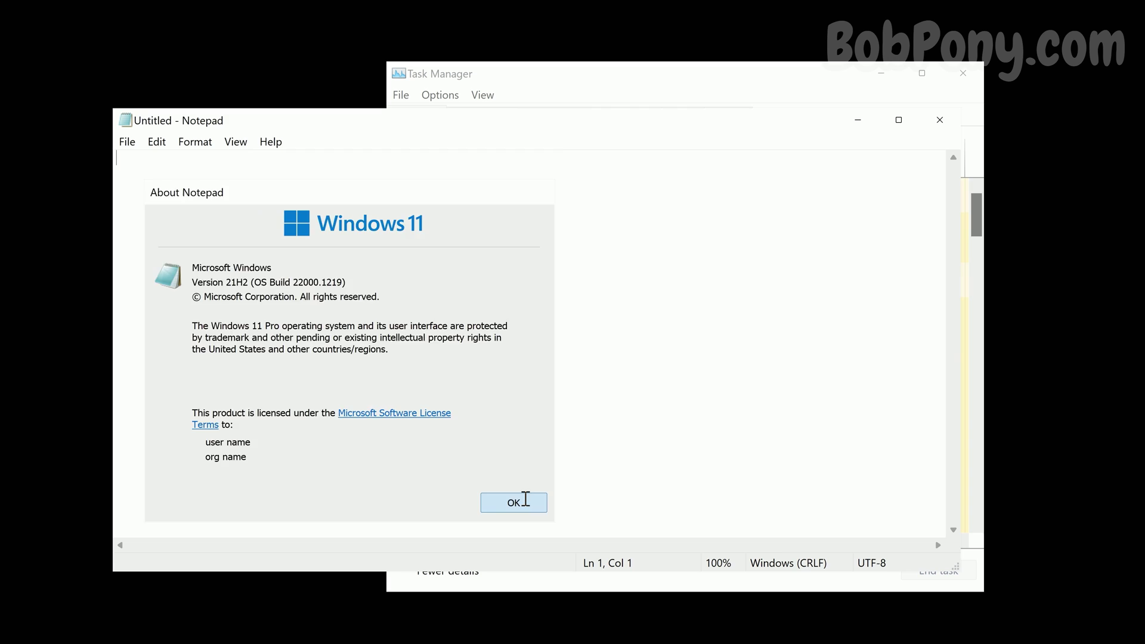
{"action": "left_click", "coordinate": [939, 119]}
- Try to run mspaint as a new task, dismissing any error
{"action": "left_click", "coordinate": [396, 90]}
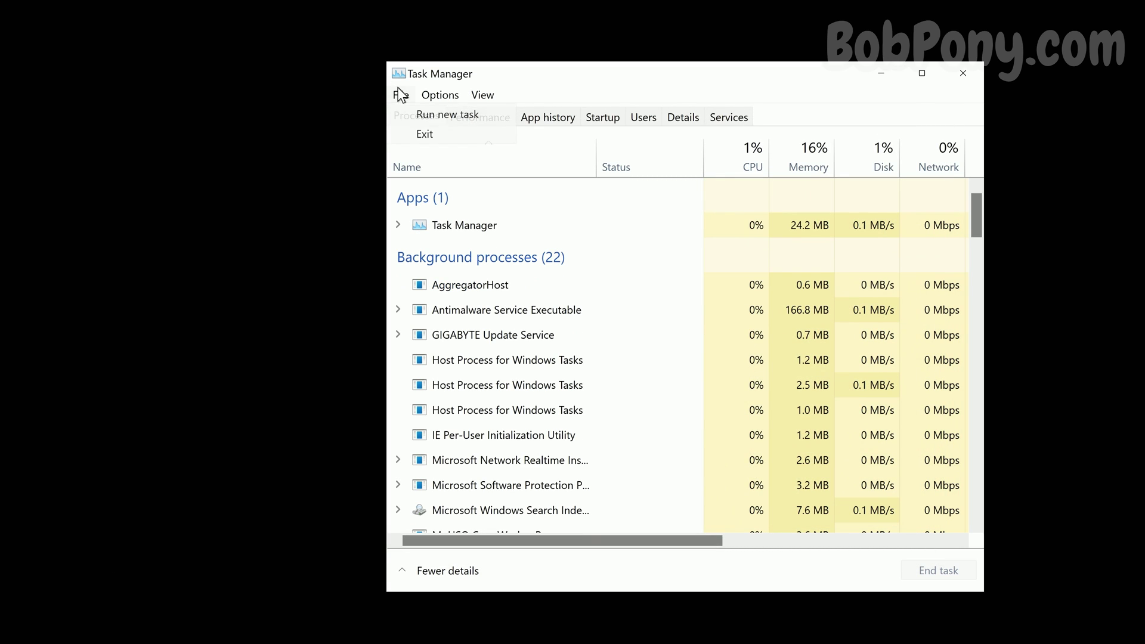
{"action": "left_click", "coordinate": [406, 107]}
{"action": "type", "text": "ms"}
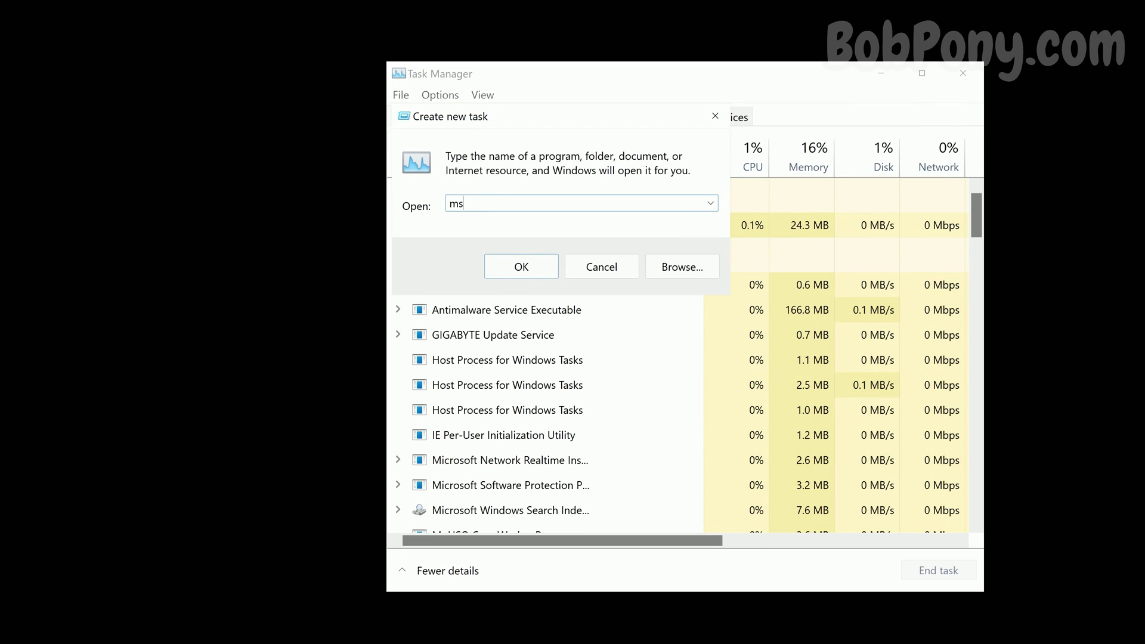
{"action": "type", "text": "paint"}
{"action": "key", "text": "Return"}
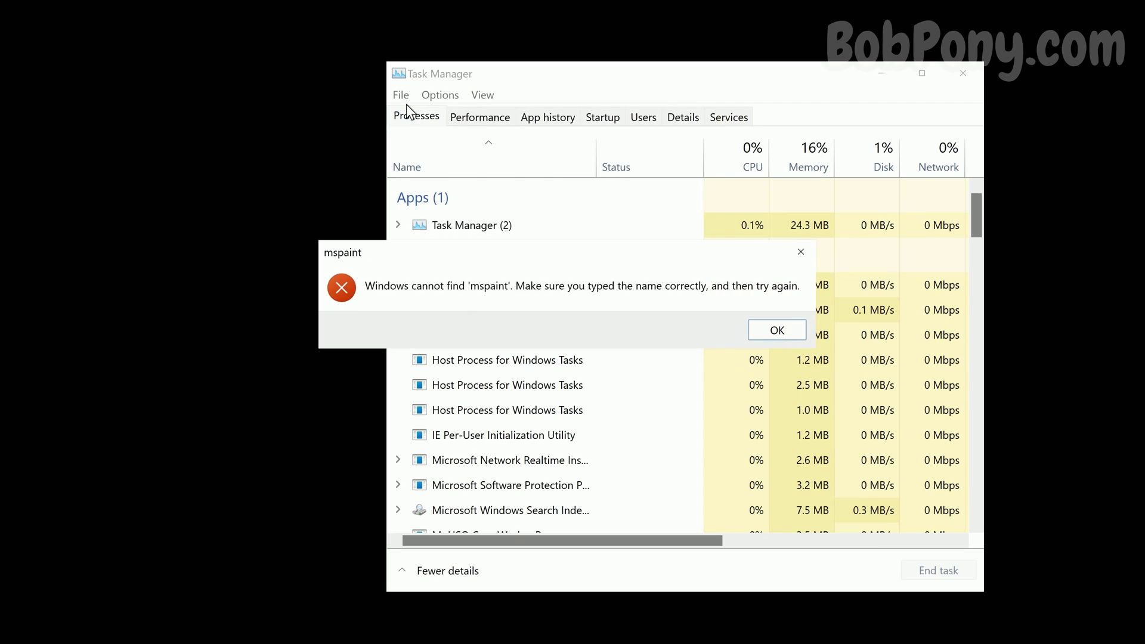
{"action": "key", "text": "Return"}
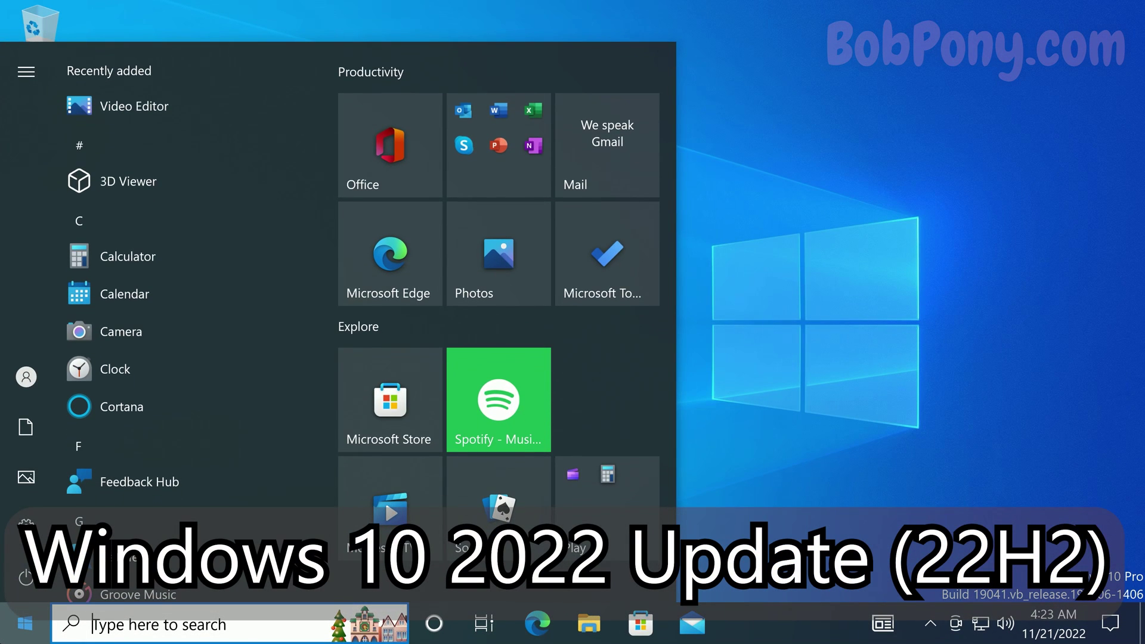
- Switch to the Guest account on Windows 10 22H2 and sign in
{"action": "left_click", "coordinate": [3, 382]}
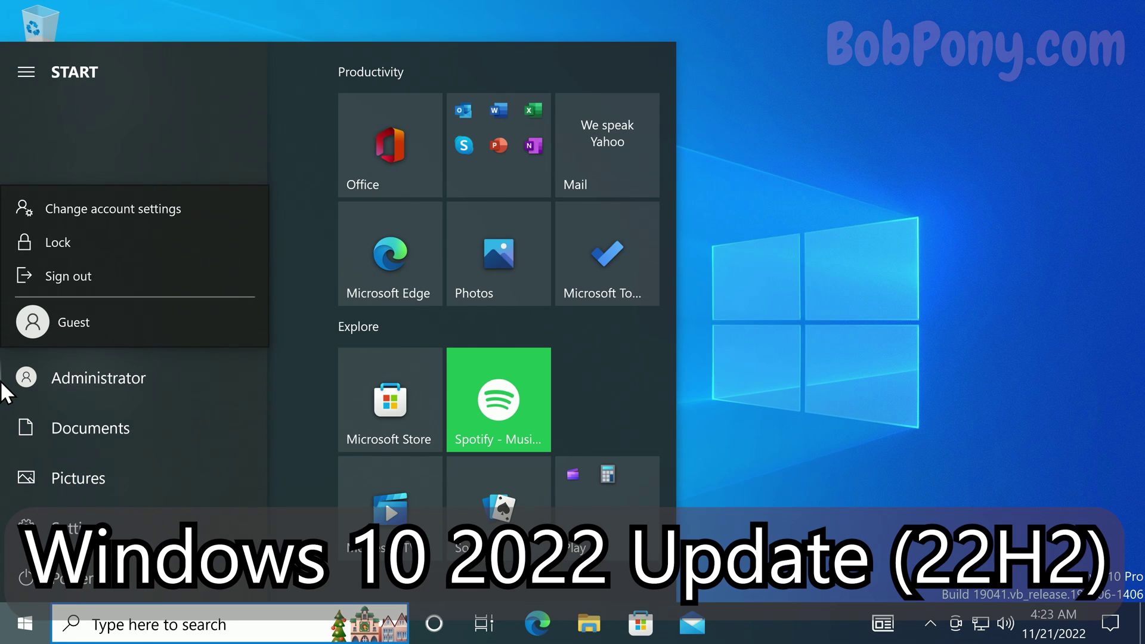
{"action": "left_click", "coordinate": [56, 329]}
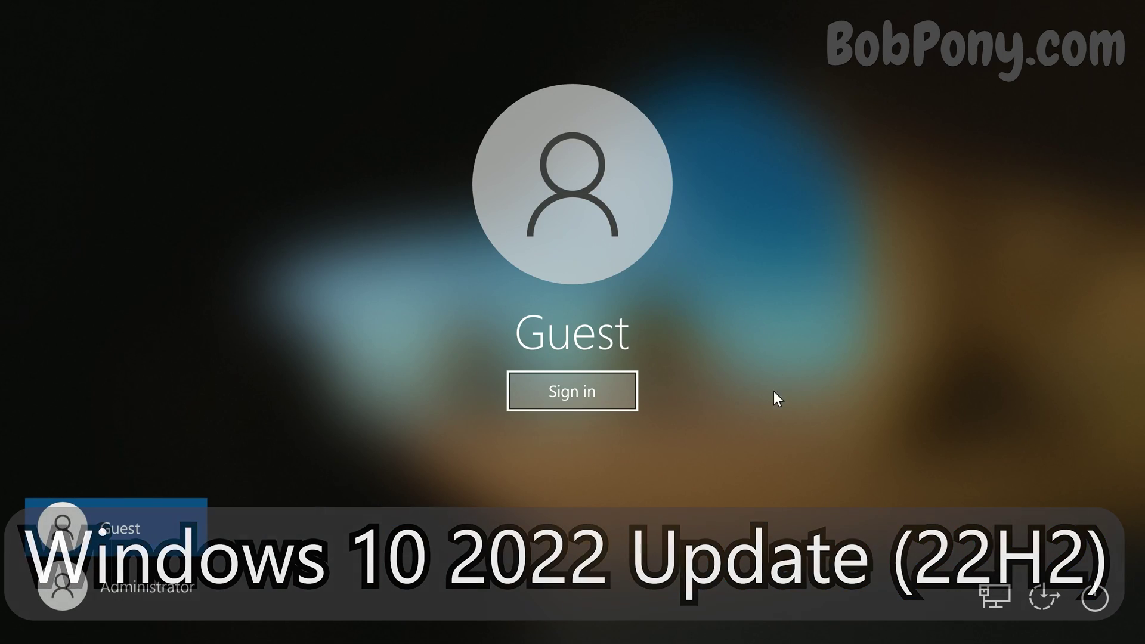
{"action": "left_click", "coordinate": [572, 389]}
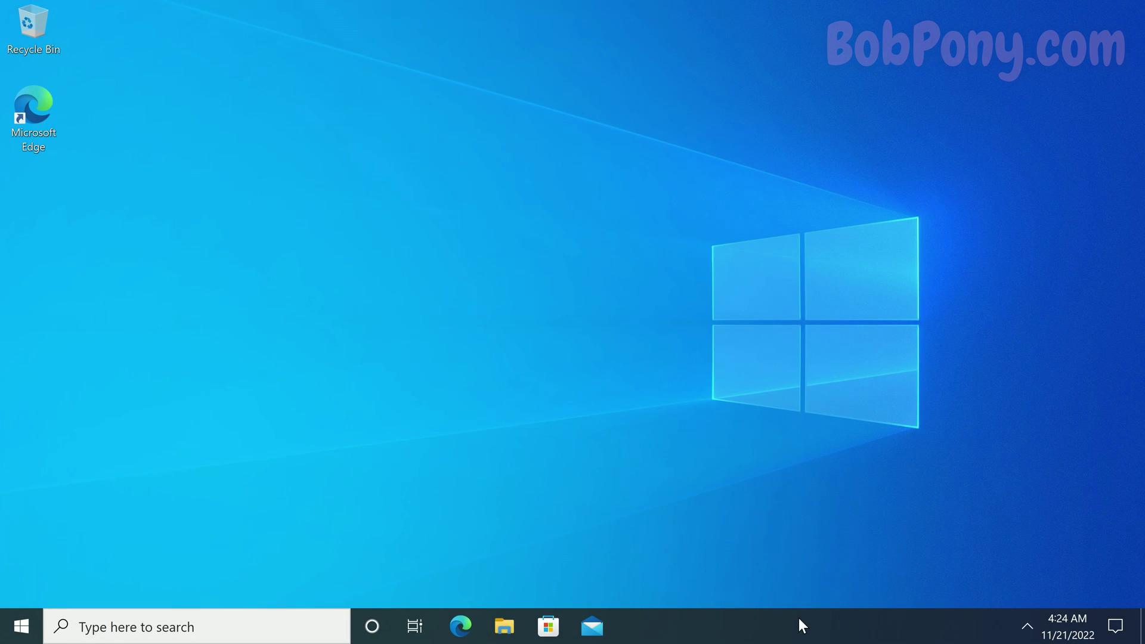
- Try the Start menu, and open Task Manager in its detailed view
{"action": "right_click", "coordinate": [800, 618]}
{"action": "left_click", "coordinate": [13, 640]}
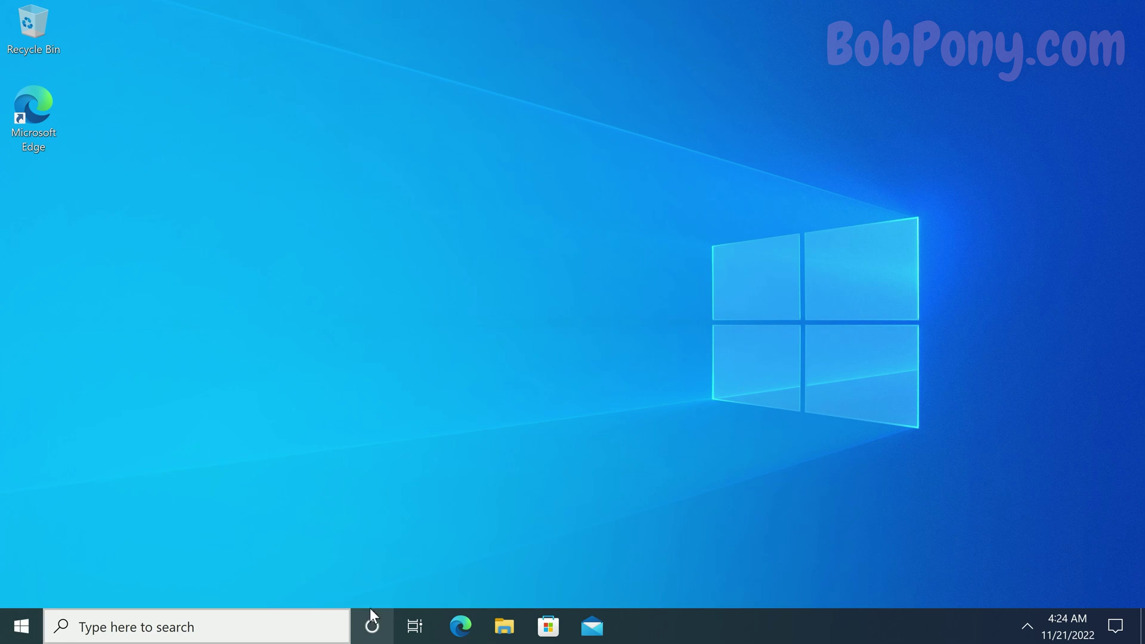
{"action": "right_click", "coordinate": [664, 620]}
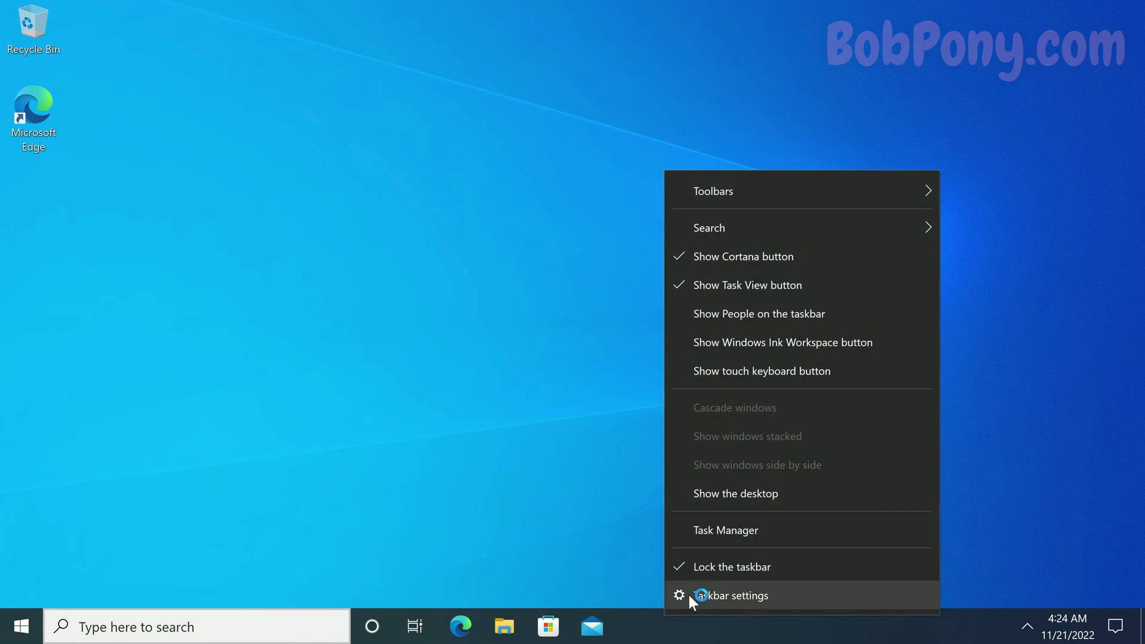
{"action": "left_click", "coordinate": [685, 620]}
{"action": "right_click", "coordinate": [687, 623]}
{"action": "left_click", "coordinate": [751, 538]}
{"action": "left_click", "coordinate": [103, 327]}
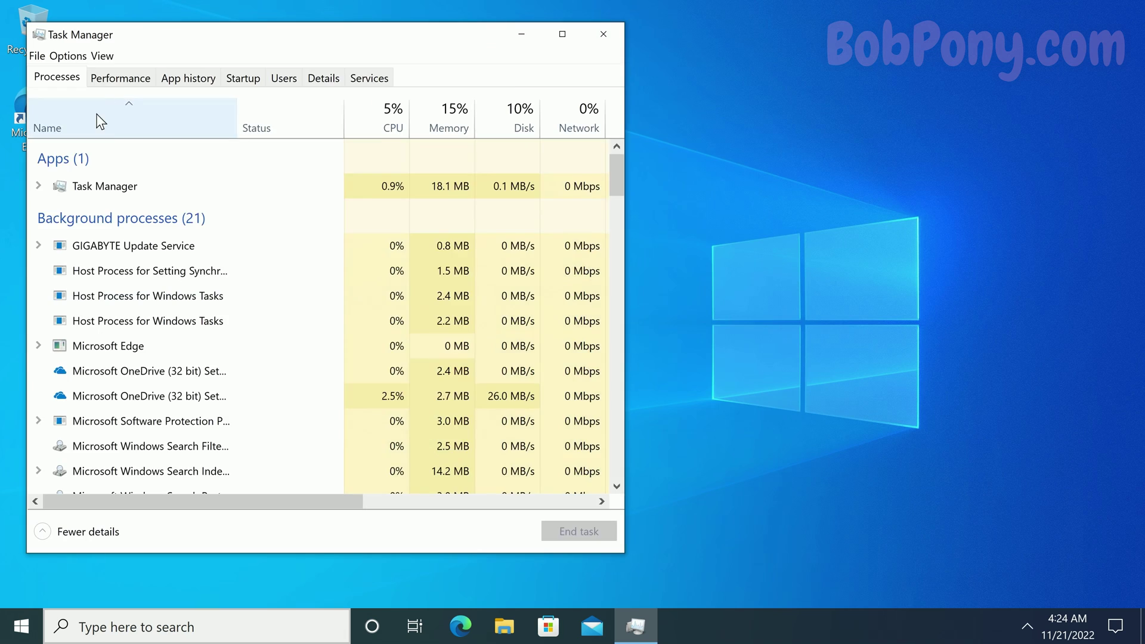
- Show the Performance page of Task Manager and minimize its window
{"action": "left_click", "coordinate": [120, 77]}
{"action": "left_click_drag", "start_coordinate": [179, 46], "coordinate": [488, 66]}
{"action": "left_click", "coordinate": [655, 610]}
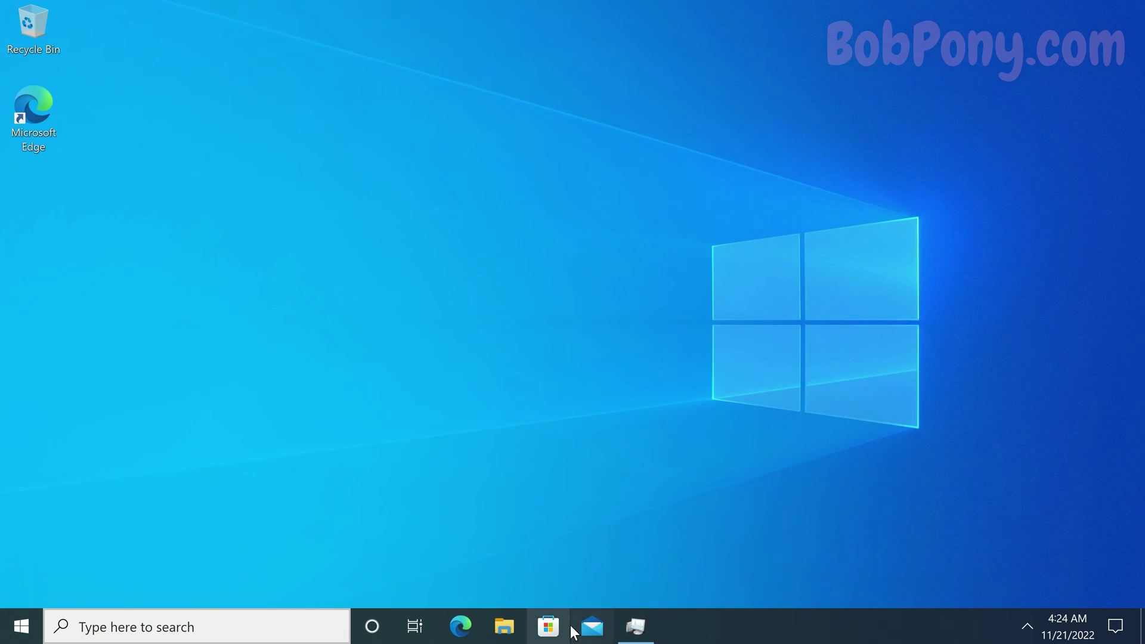
- Try to open Microsoft Store, dismissing any error
{"action": "left_click", "coordinate": [568, 621]}
{"action": "left_click", "coordinate": [680, 322]}
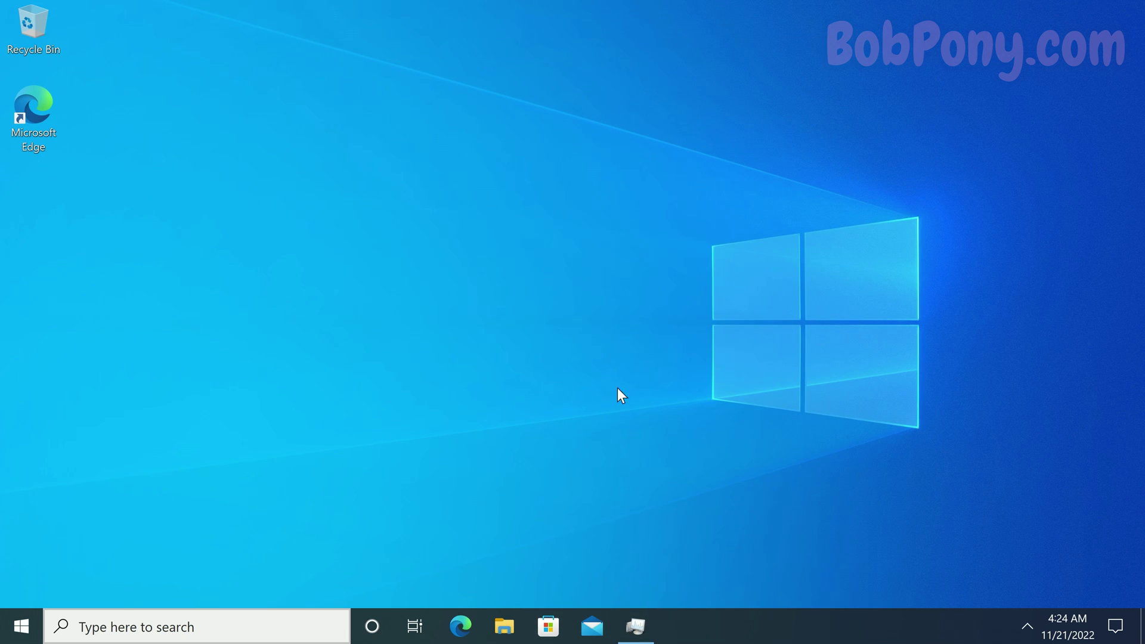
{"action": "left_click", "coordinate": [548, 626]}
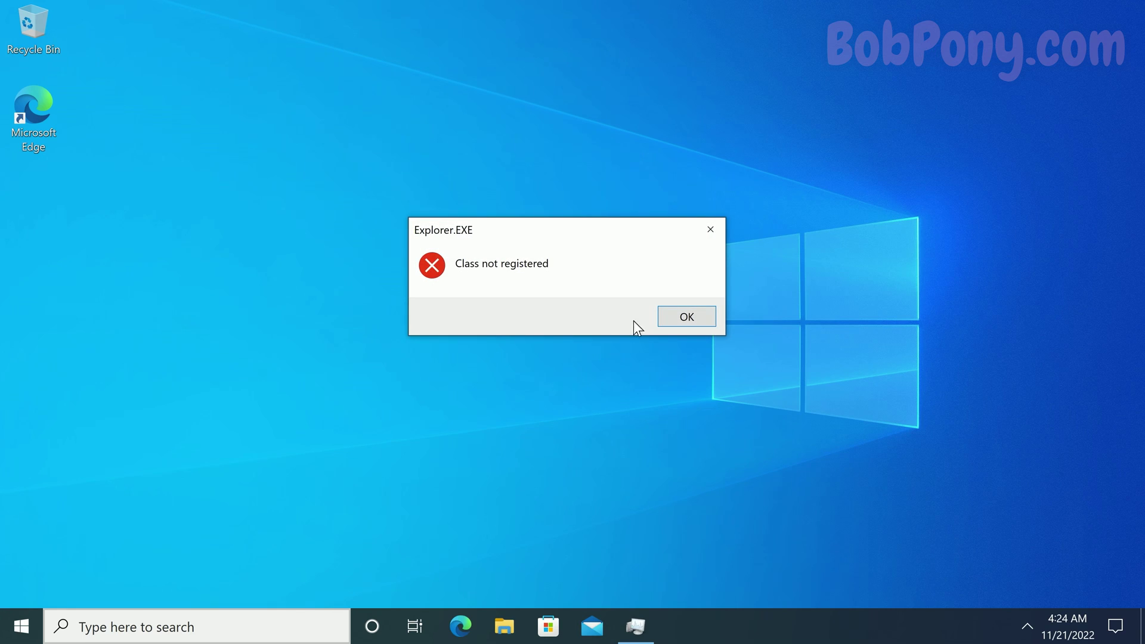
{"action": "left_click", "coordinate": [667, 318]}
- Try to open Display settings from the desktop, dismissing any error
{"action": "right_click", "coordinate": [336, 293]}
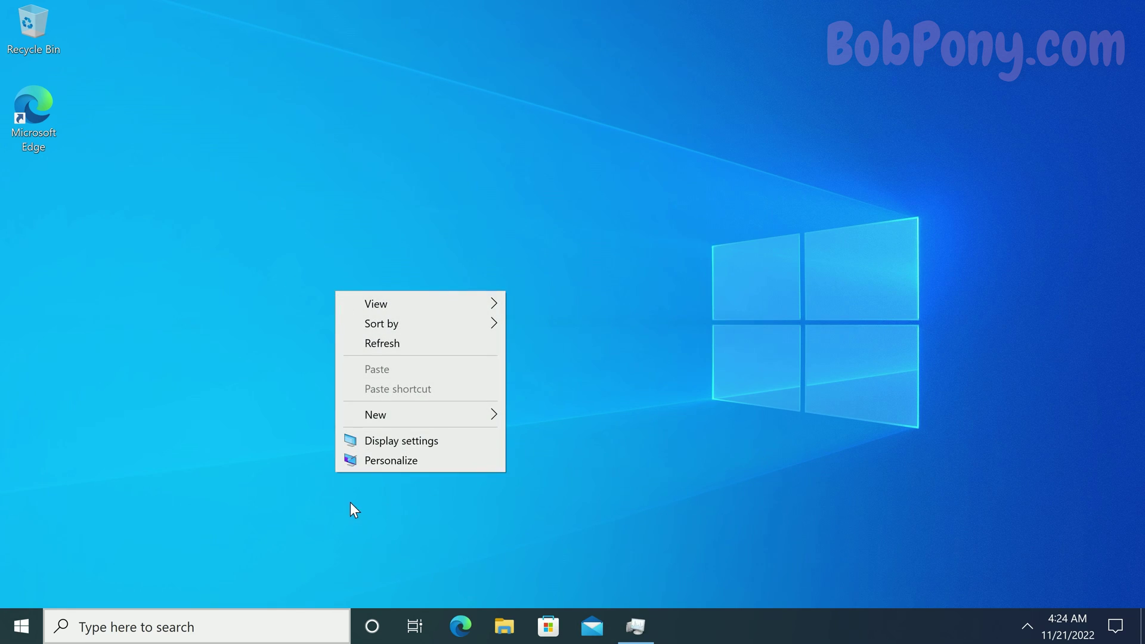
{"action": "left_click", "coordinate": [392, 442]}
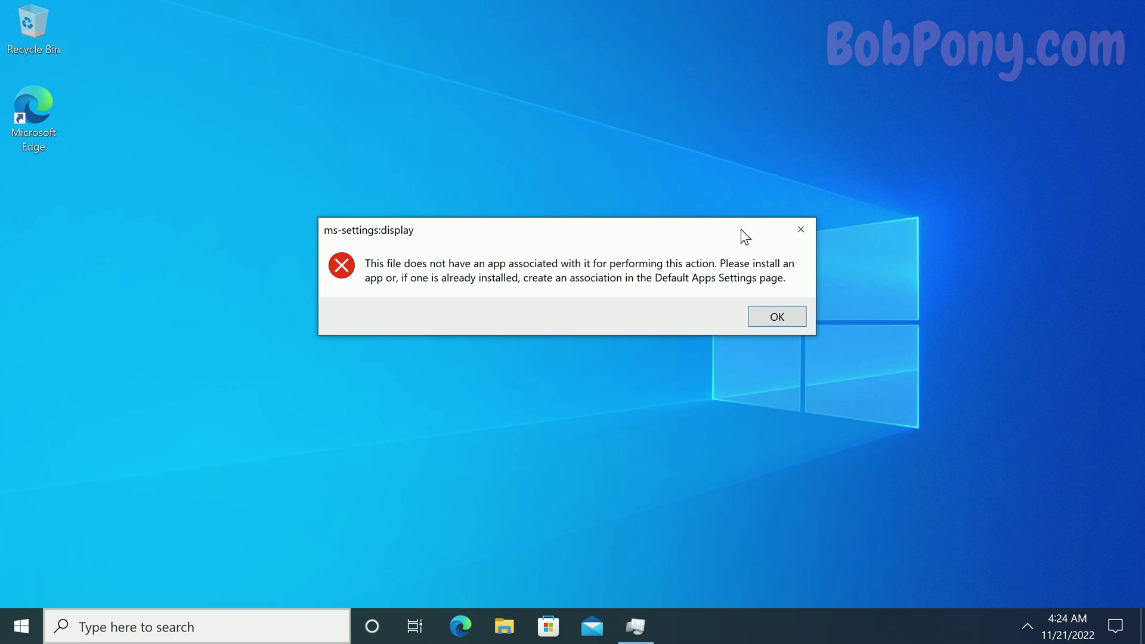
{"action": "left_click", "coordinate": [769, 316]}
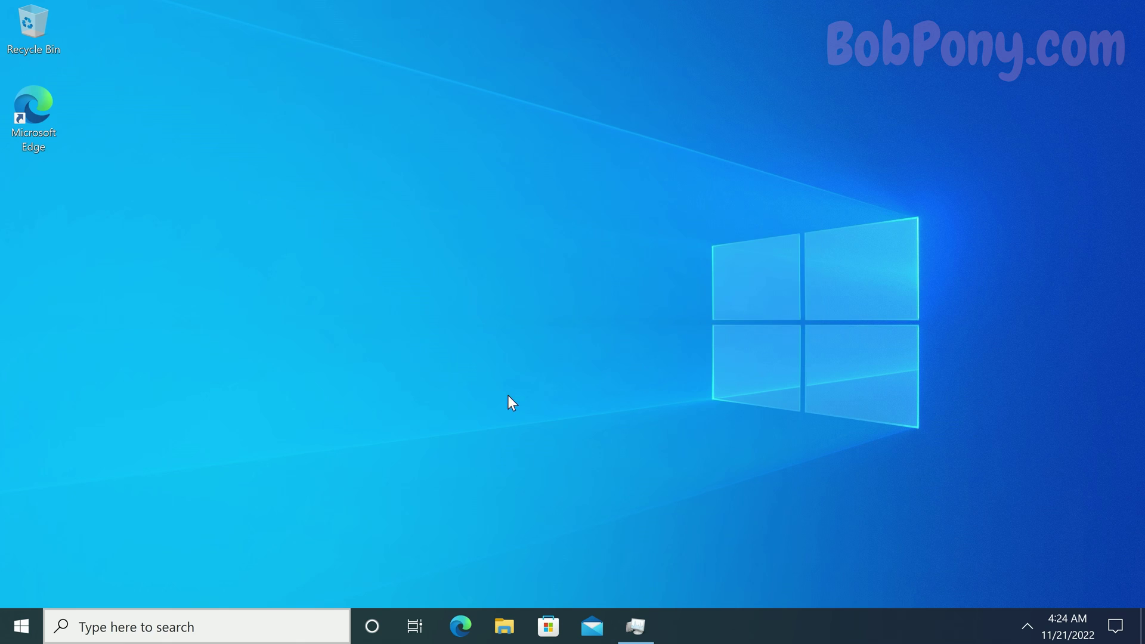
- Open File Explorer, view the folders and drives in This PC, and close the window
{"action": "left_click", "coordinate": [504, 626]}
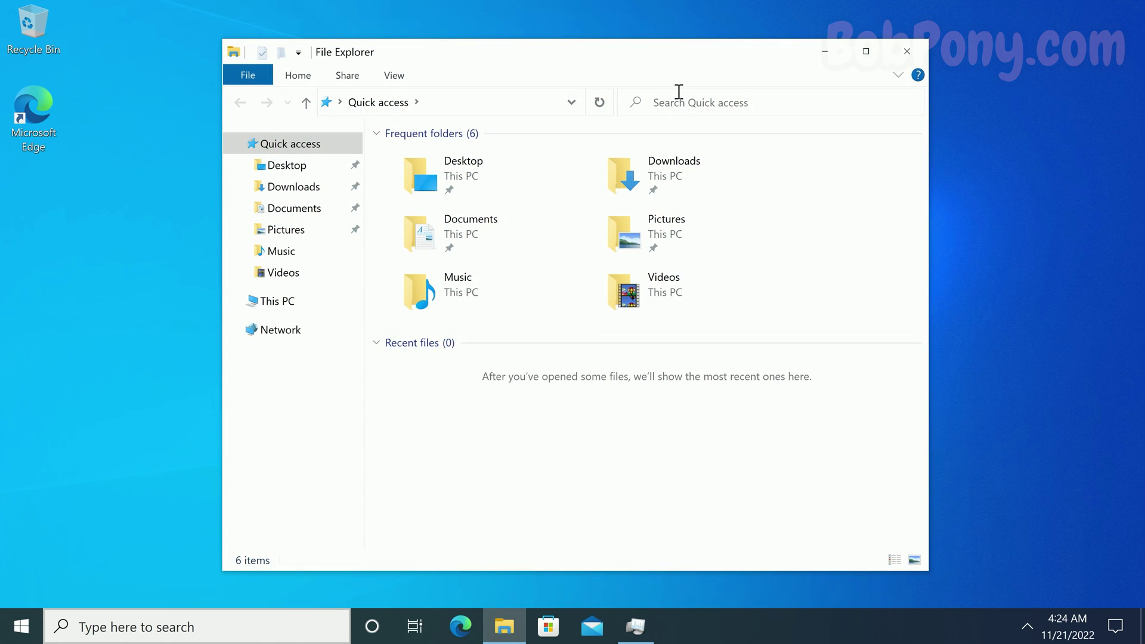
{"action": "right_click", "coordinate": [715, 103]}
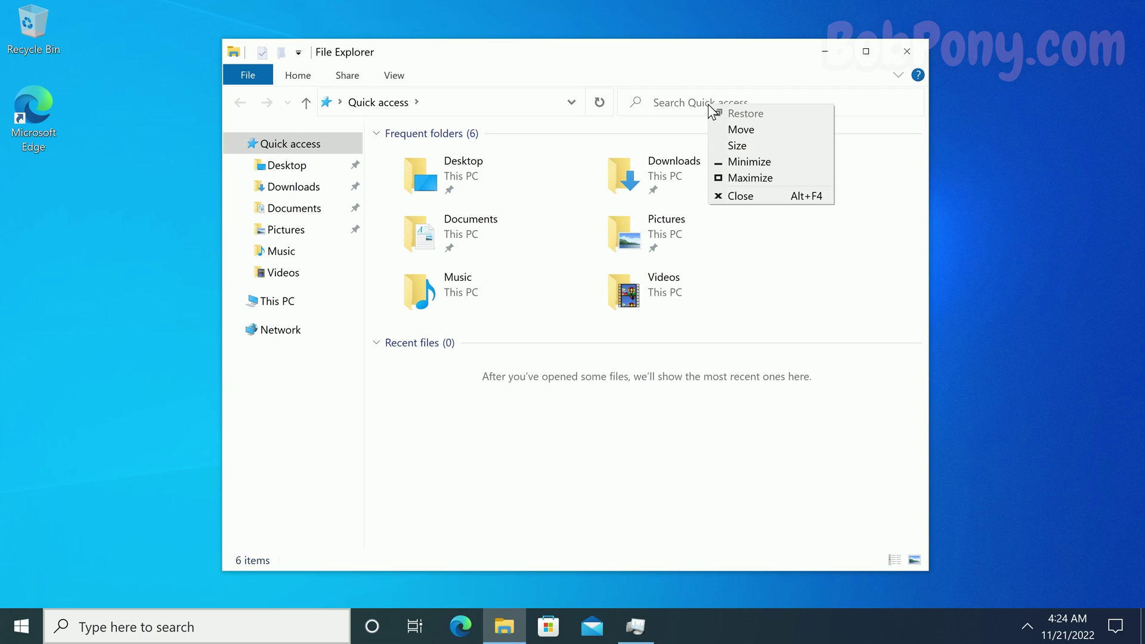
{"action": "left_click", "coordinate": [668, 105]}
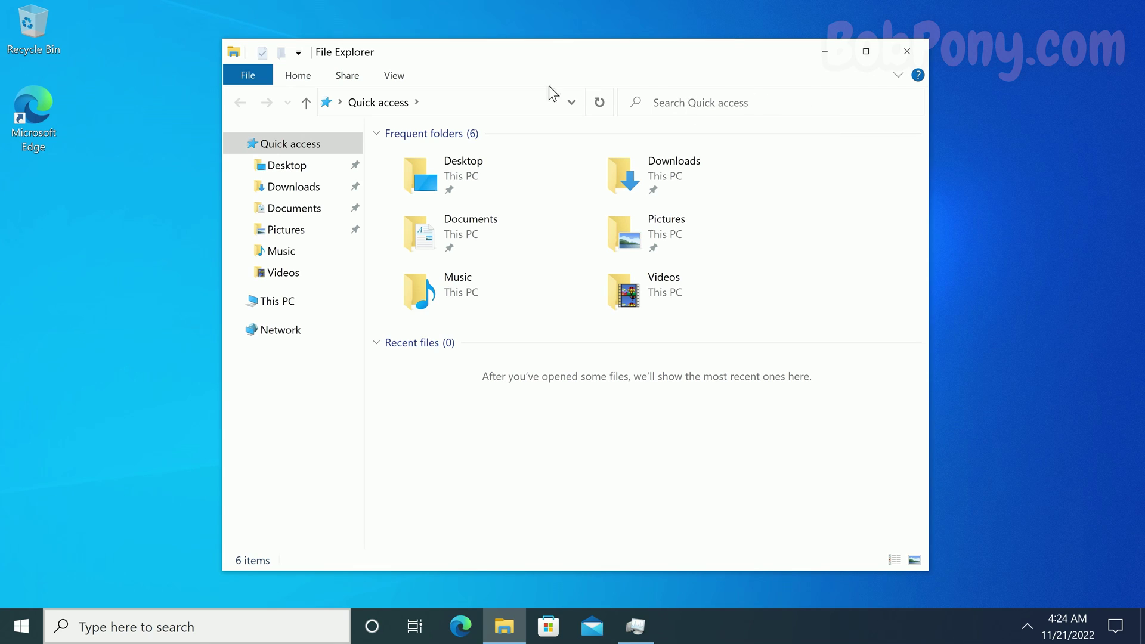
{"action": "left_click", "coordinate": [294, 309]}
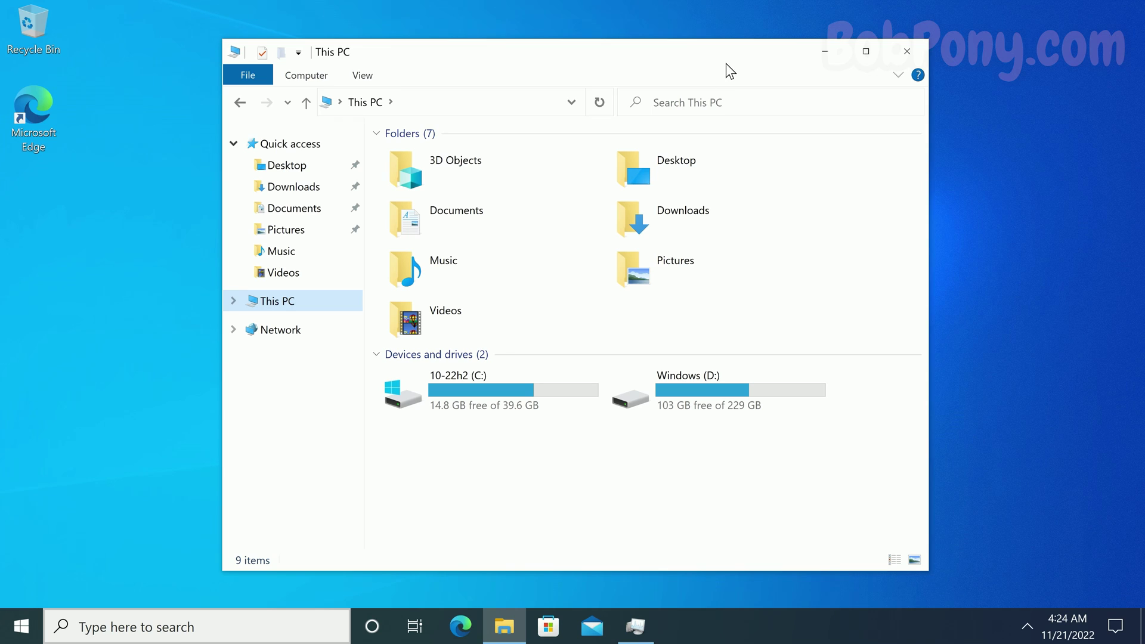
{"action": "left_click_drag", "start_coordinate": [725, 63], "coordinate": [642, 93]}
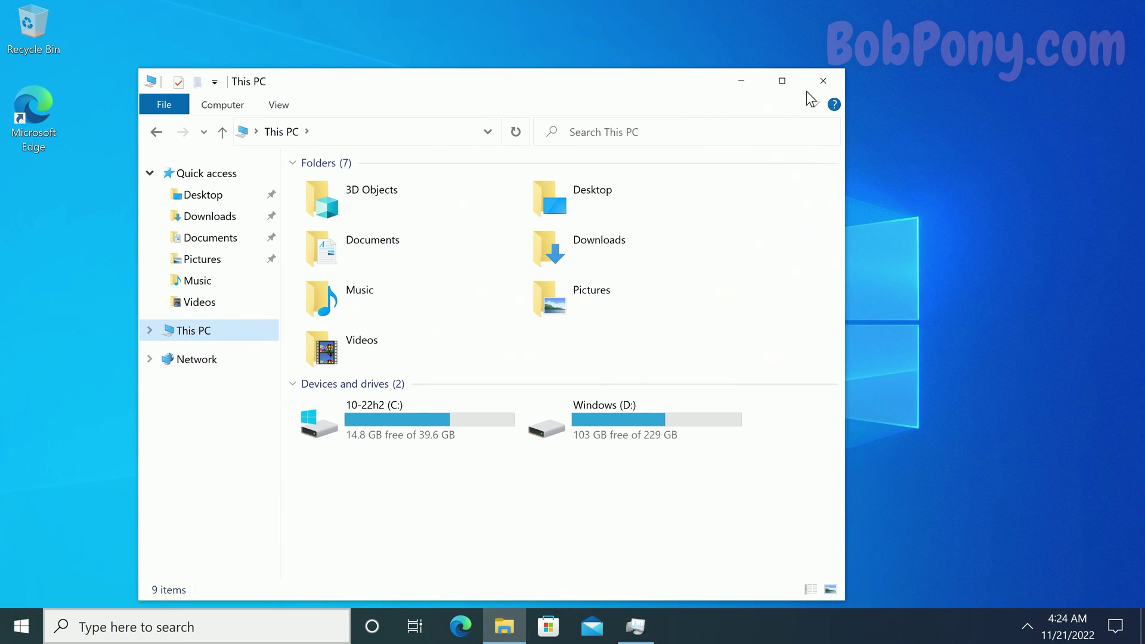
{"action": "left_click", "coordinate": [811, 88]}
- Open Computer Management, view Local Users and Groups and Device Manager while dismissing any errors, and close it
{"action": "key", "text": "super+r"}
{"action": "key", "text": "Return"}
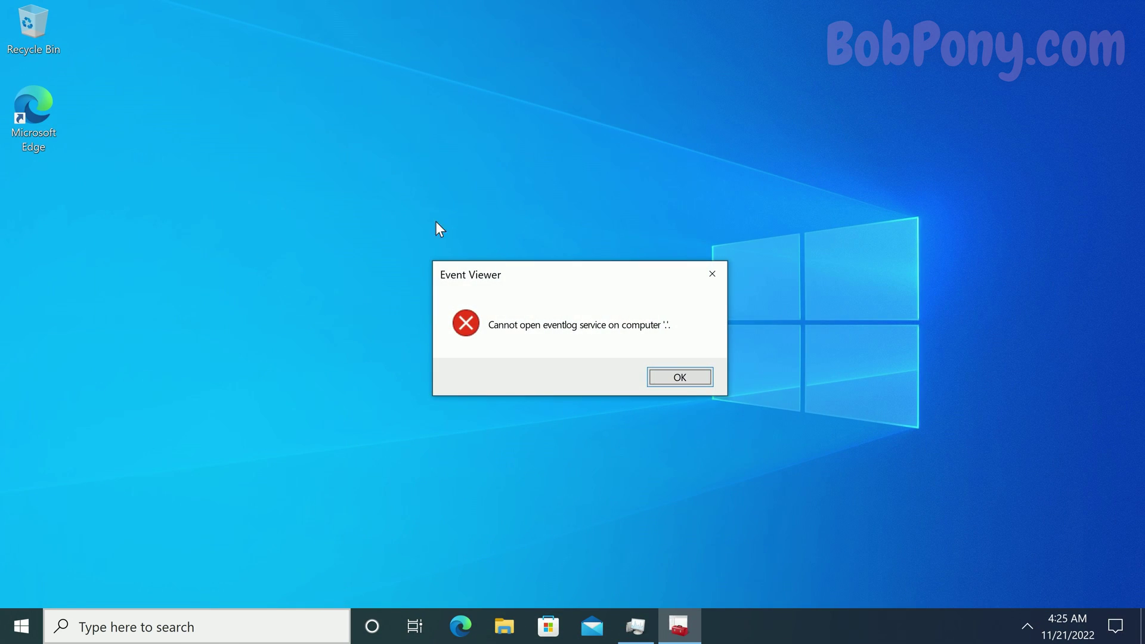
{"action": "left_click", "coordinate": [691, 378]}
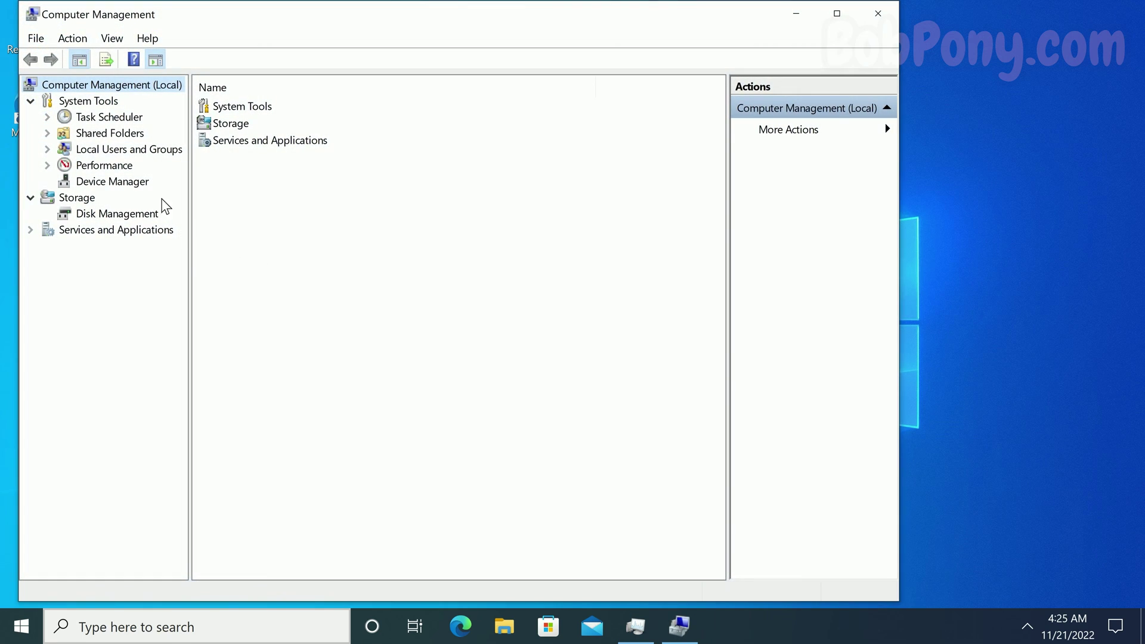
{"action": "left_click", "coordinate": [105, 155]}
{"action": "left_click", "coordinate": [70, 179]}
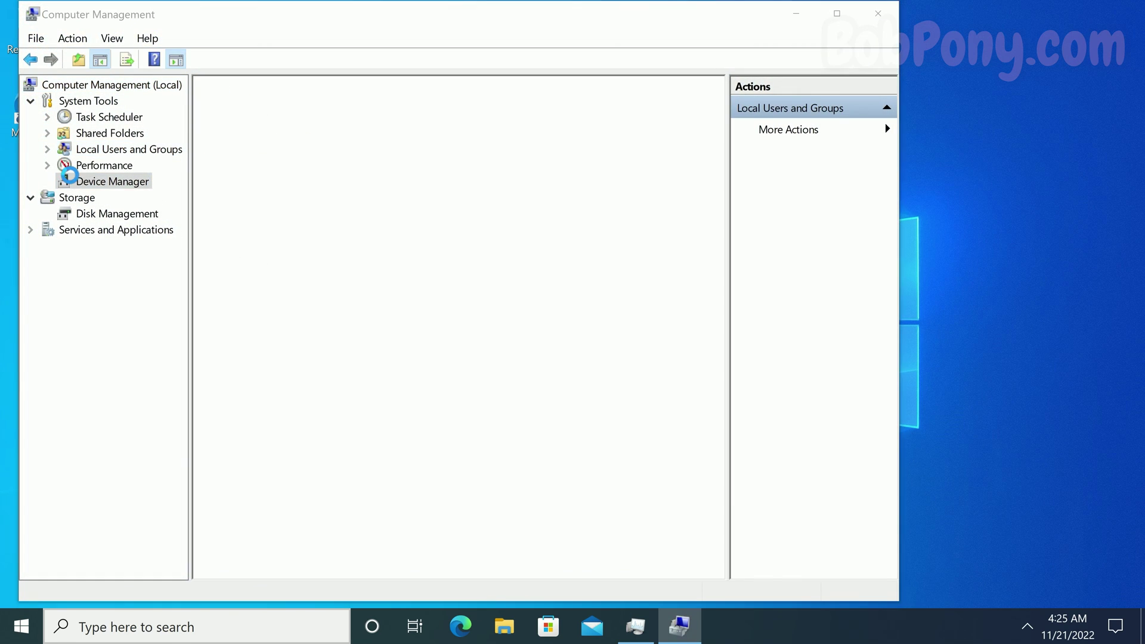
{"action": "left_click", "coordinate": [590, 356]}
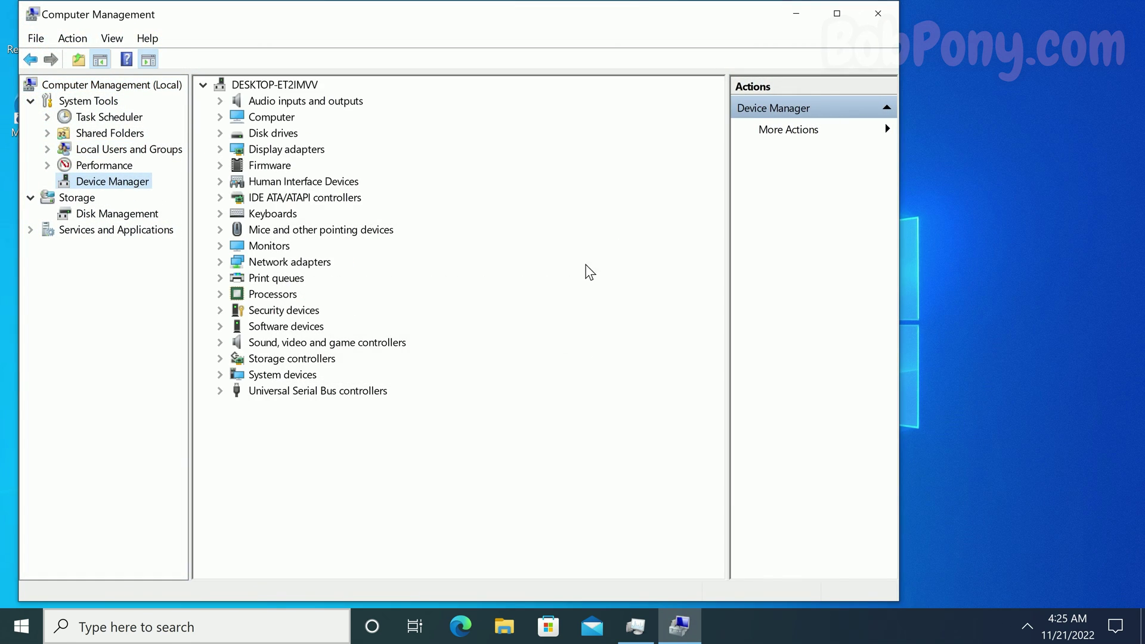
{"action": "left_click", "coordinate": [872, 15]}
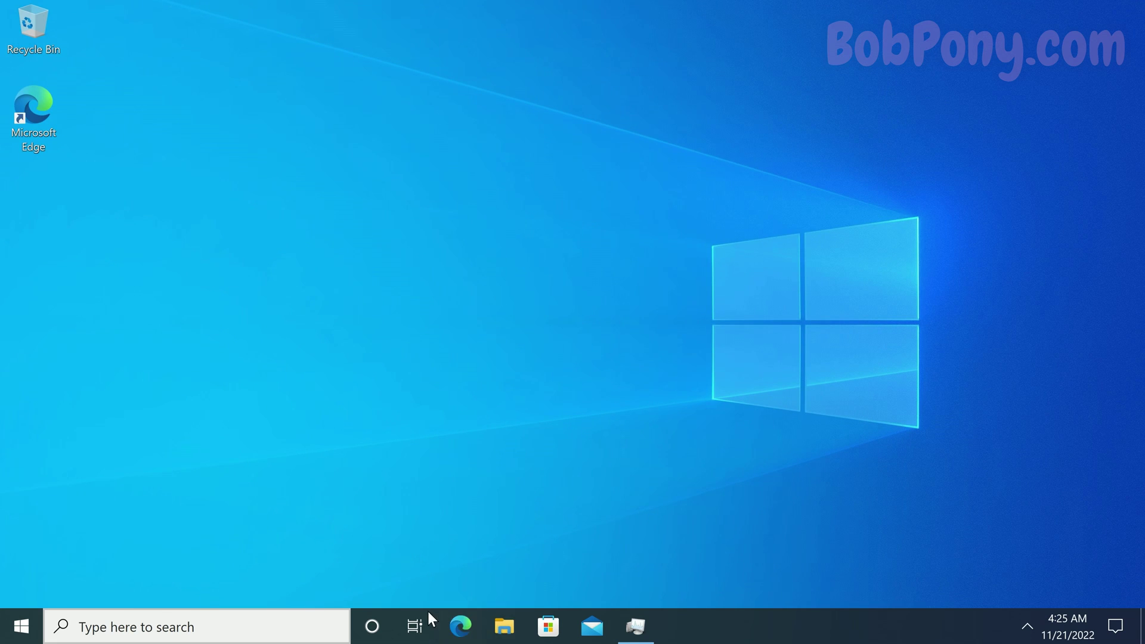
- Launch notepad with the Run dialog
{"action": "key", "text": "super+r"}
{"action": "type", "text": "notepad"}
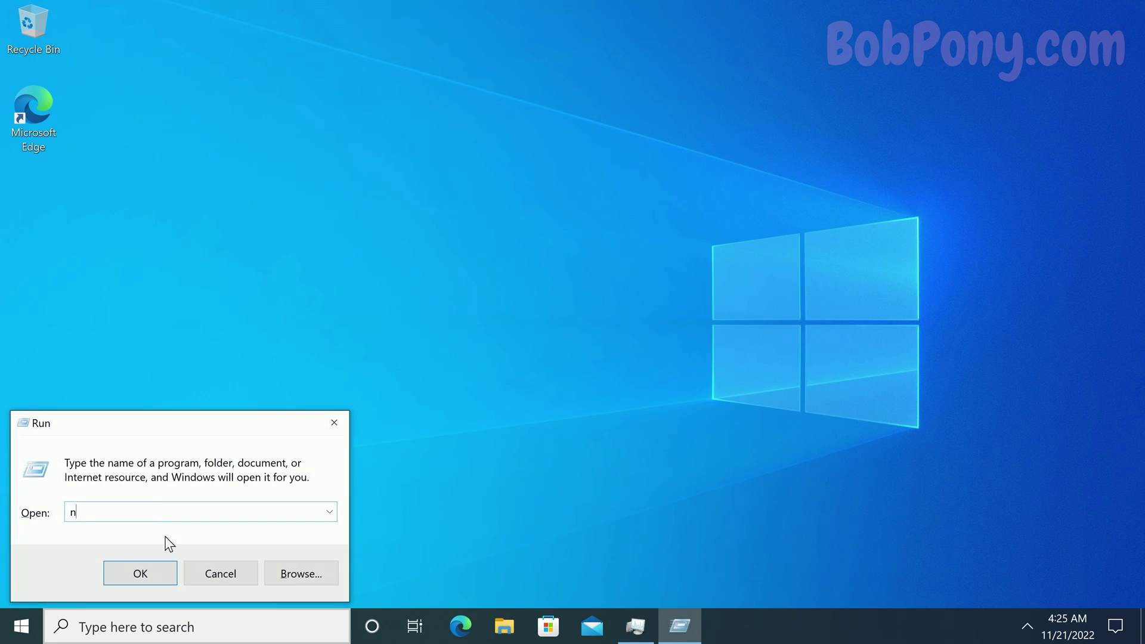
{"action": "key", "text": "Return"}
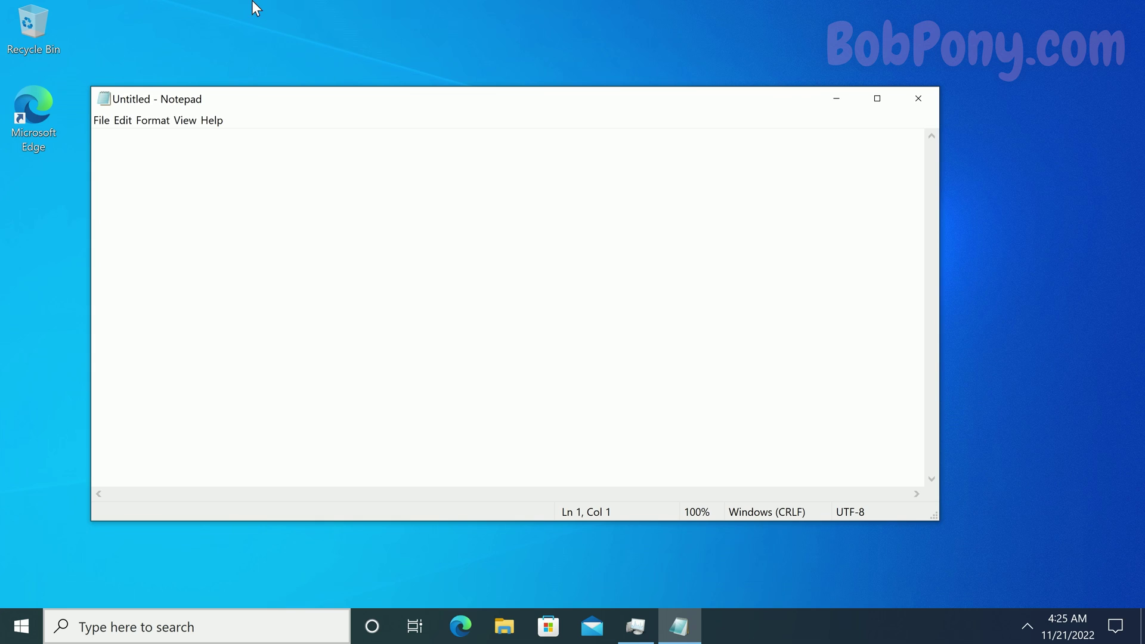
- View the About Notepad information, and enter "s" in the blank document
{"action": "left_click", "coordinate": [214, 120]}
{"action": "left_click", "coordinate": [222, 170]}
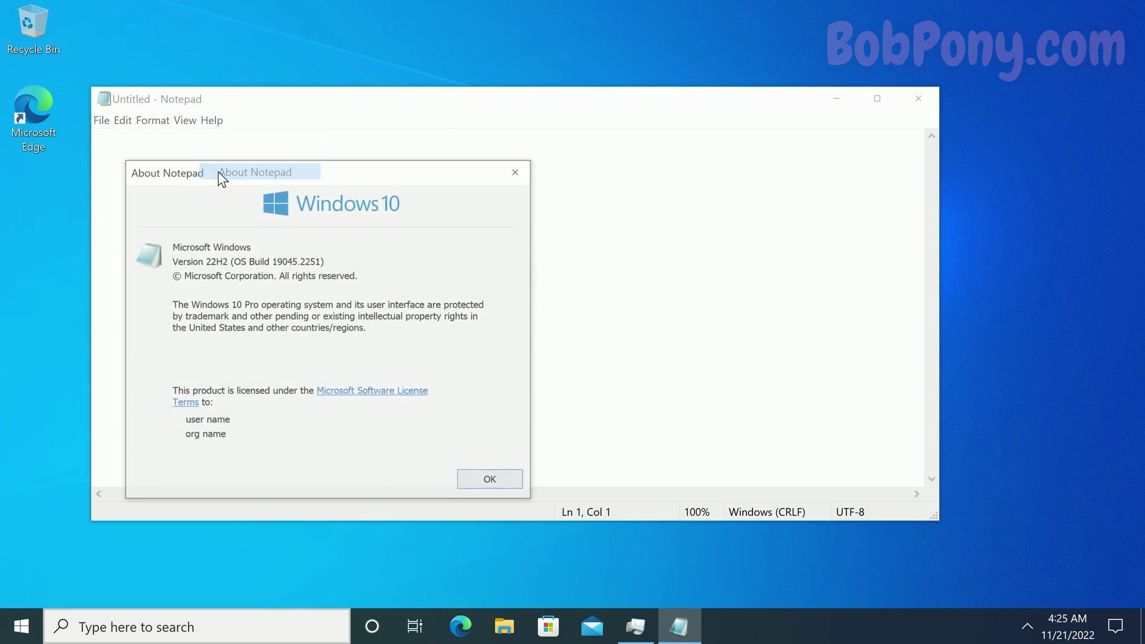
{"action": "left_click", "coordinate": [492, 480]}
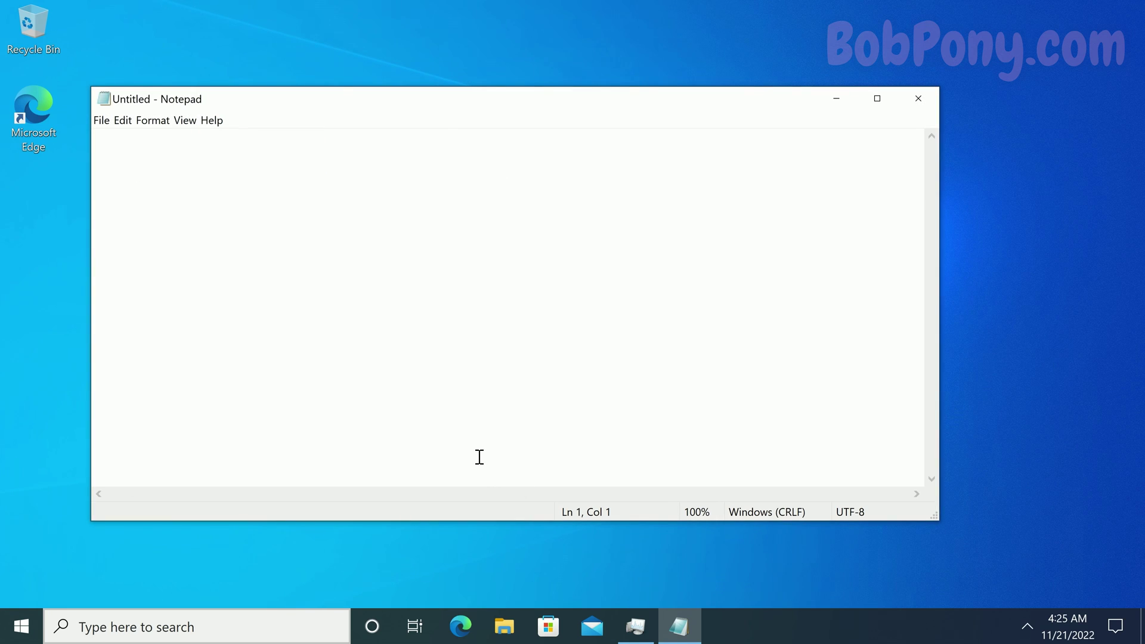
{"action": "type", "text": "s"}
- Open Paint with the Run dialog and draw a freehand looping black line across the canvas
{"action": "key", "text": "super+r"}
{"action": "type", "text": "msp"}
{"action": "key", "text": "Return"}
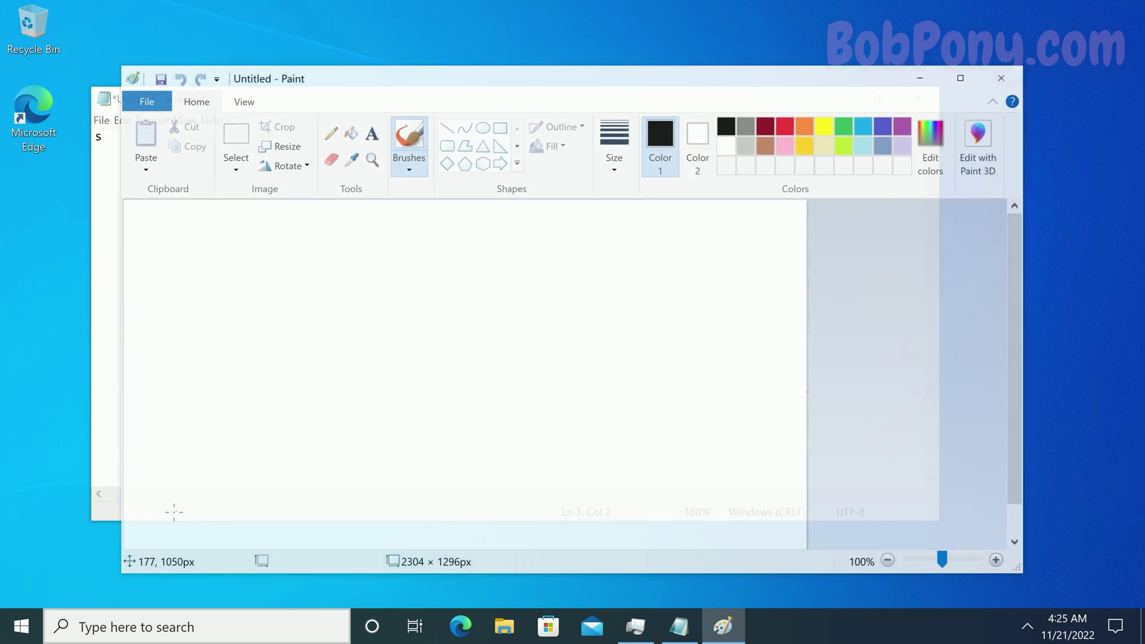
{"action": "mouse_move", "coordinate": [445, 324]}
{"action": "left_mouse_down"}
{"action": "mouse_move", "coordinate": [685, 320]}
{"action": "mouse_move", "coordinate": [884, 283]}
{"action": "left_mouse_up"}
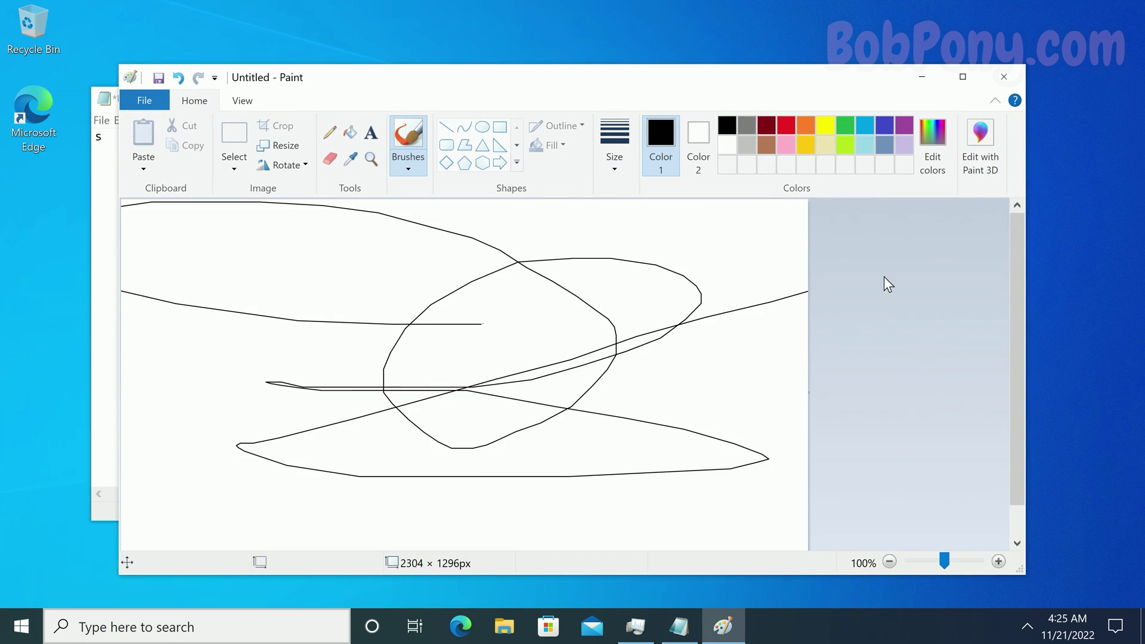
- Close Paint without saving the drawing
{"action": "left_click", "coordinate": [1007, 87]}
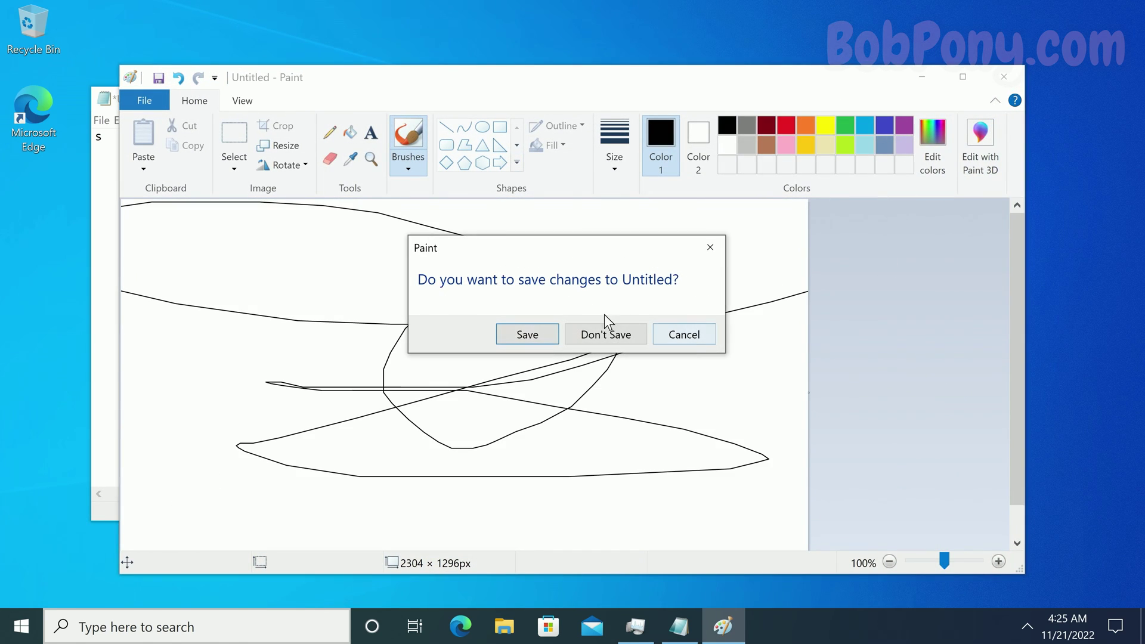
{"action": "left_click", "coordinate": [595, 335]}
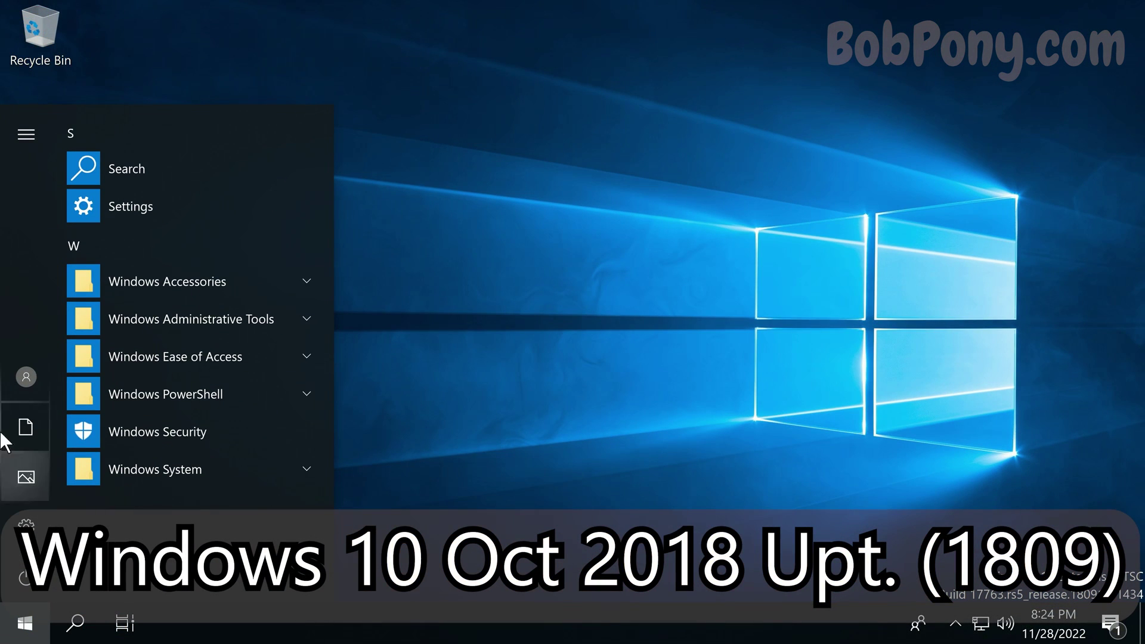
- Switch to the Guest account on Windows 10 October 2018 Update (1809) and sign in
{"action": "left_click", "coordinate": [8, 378]}
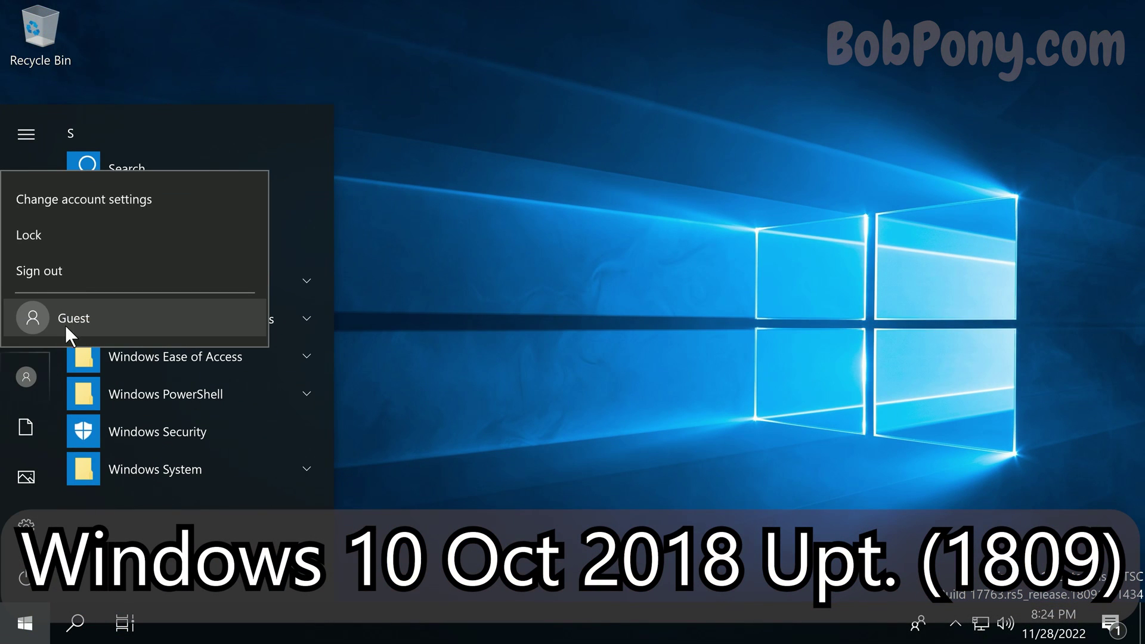
{"action": "left_click", "coordinate": [84, 312]}
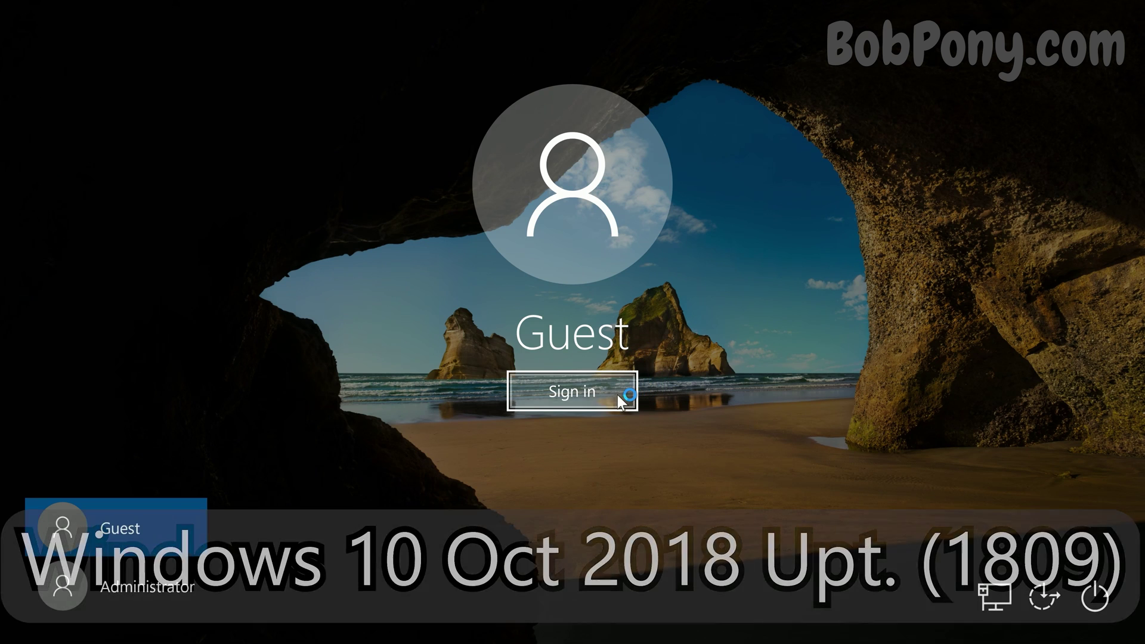
{"action": "left_click", "coordinate": [618, 394]}
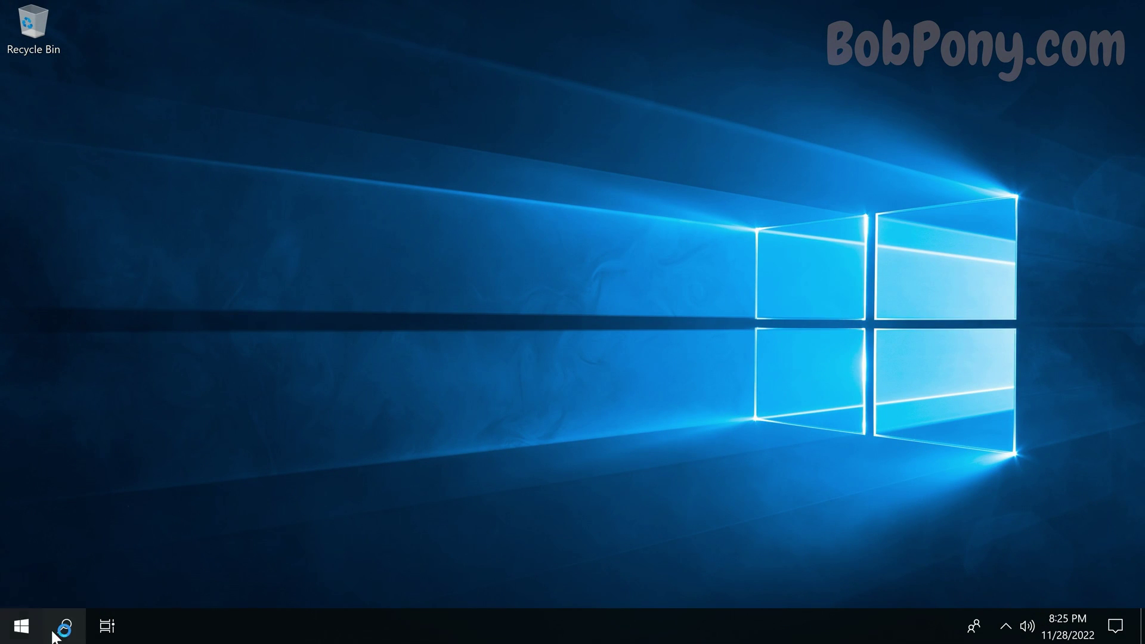
- Open Task Manager from the taskbar, and set the taskbar to show the full search box
{"action": "right_click", "coordinate": [228, 618]}
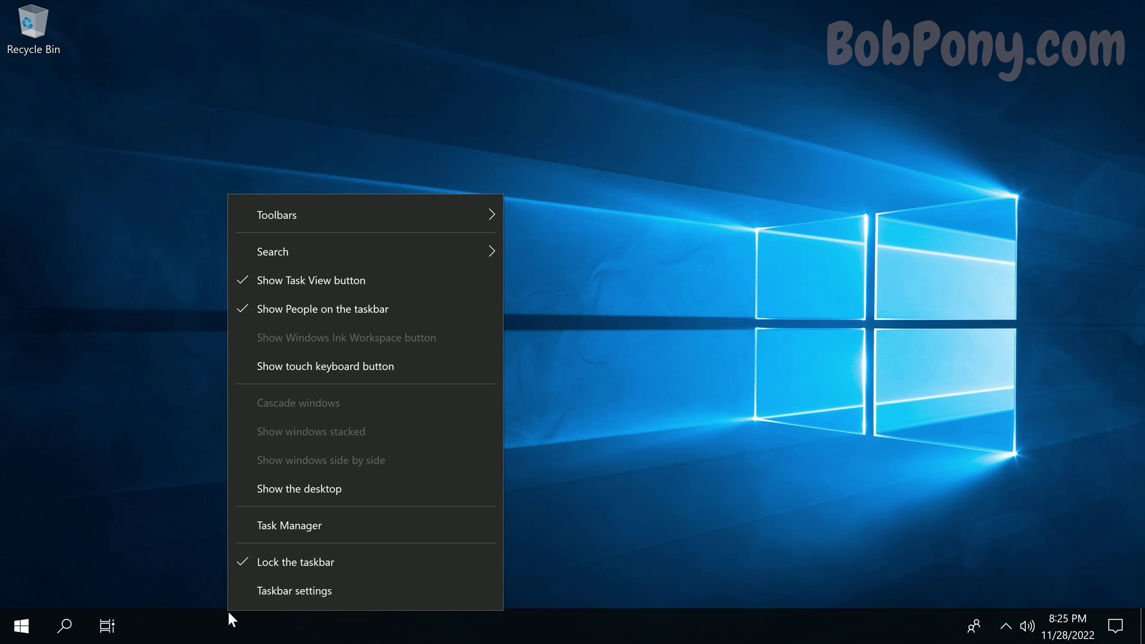
{"action": "left_click", "coordinate": [327, 524]}
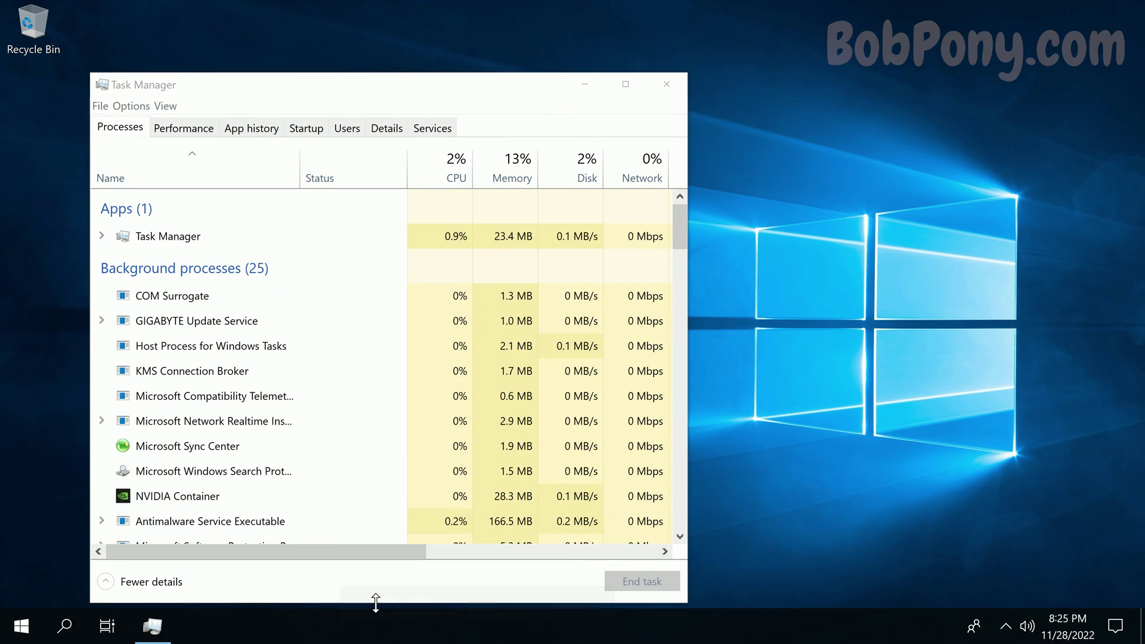
{"action": "right_click", "coordinate": [381, 634]}
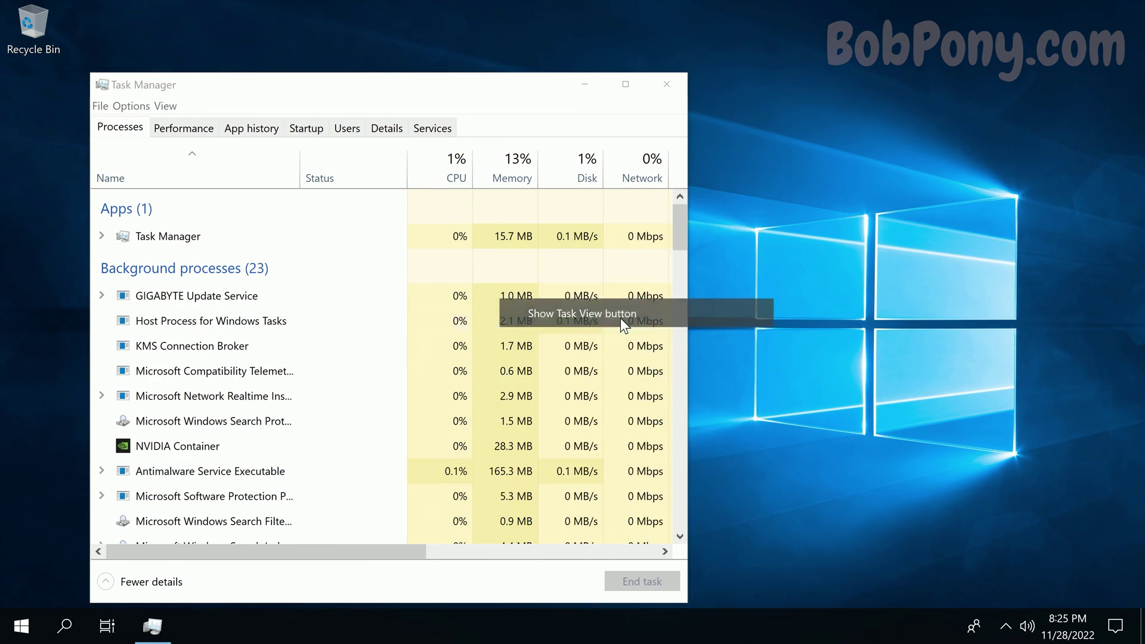
{"action": "right_click", "coordinate": [532, 634]}
{"action": "right_click", "coordinate": [624, 642]}
{"action": "left_click", "coordinate": [1037, 348]}
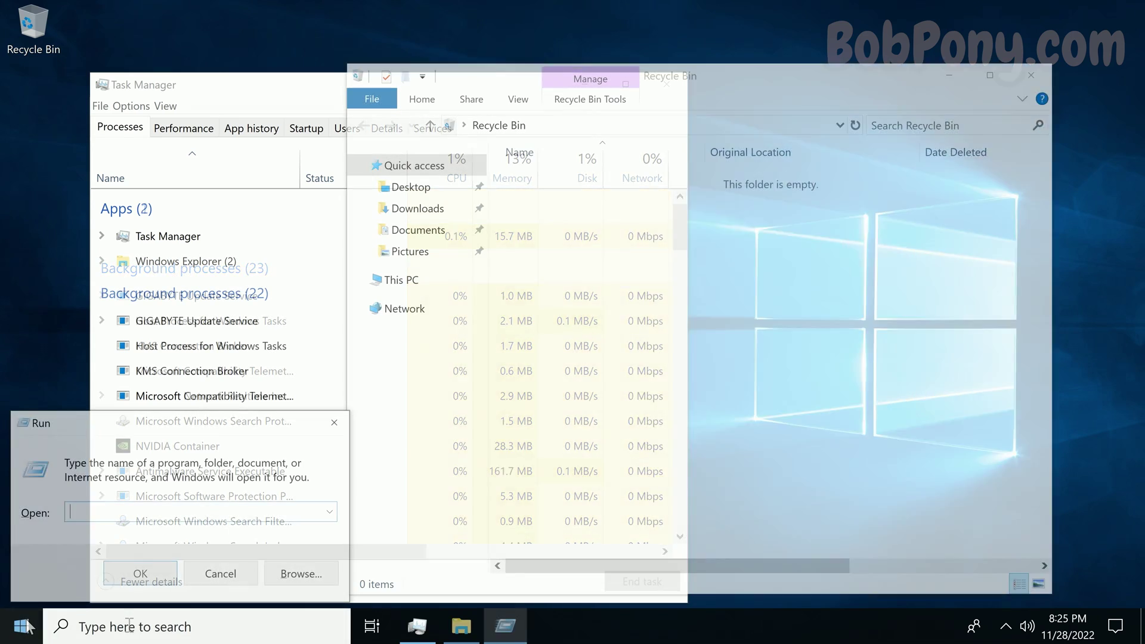
- Open Paint with the Run dialog, maximize it and draw a freehand looping black line across the canvas
{"action": "key", "text": "Return"}
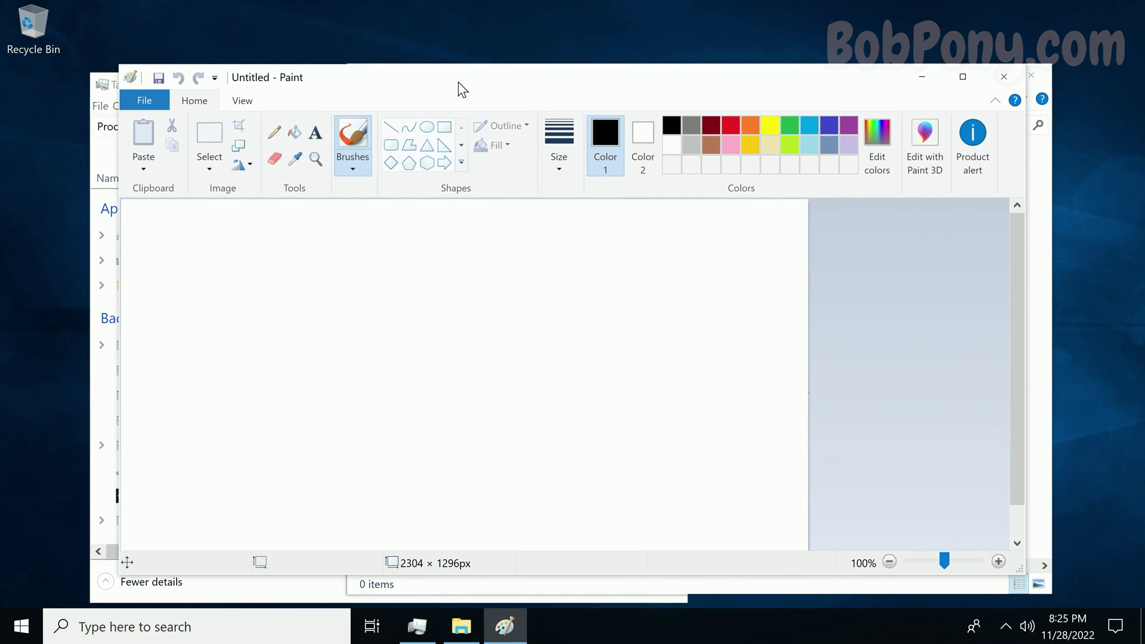
{"action": "left_click_drag", "start_coordinate": [458, 81], "coordinate": [417, 8]}
{"action": "mouse_move", "coordinate": [61, 300]}
{"action": "left_mouse_down"}
{"action": "mouse_move", "coordinate": [251, 219]}
{"action": "mouse_move", "coordinate": [587, 329]}
{"action": "mouse_move", "coordinate": [813, 324]}
{"action": "mouse_move", "coordinate": [312, 264]}
{"action": "left_mouse_up"}
- Close Paint without saving the drawing, and close the blank WordPad document
{"action": "left_click", "coordinate": [1123, 10]}
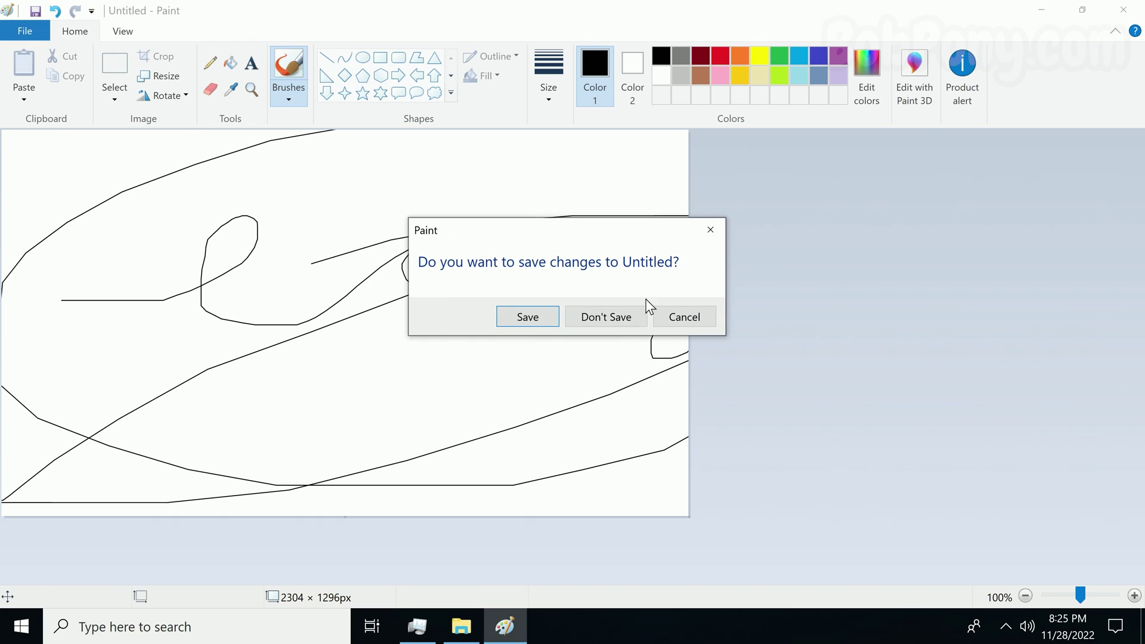
{"action": "left_click", "coordinate": [606, 317]}
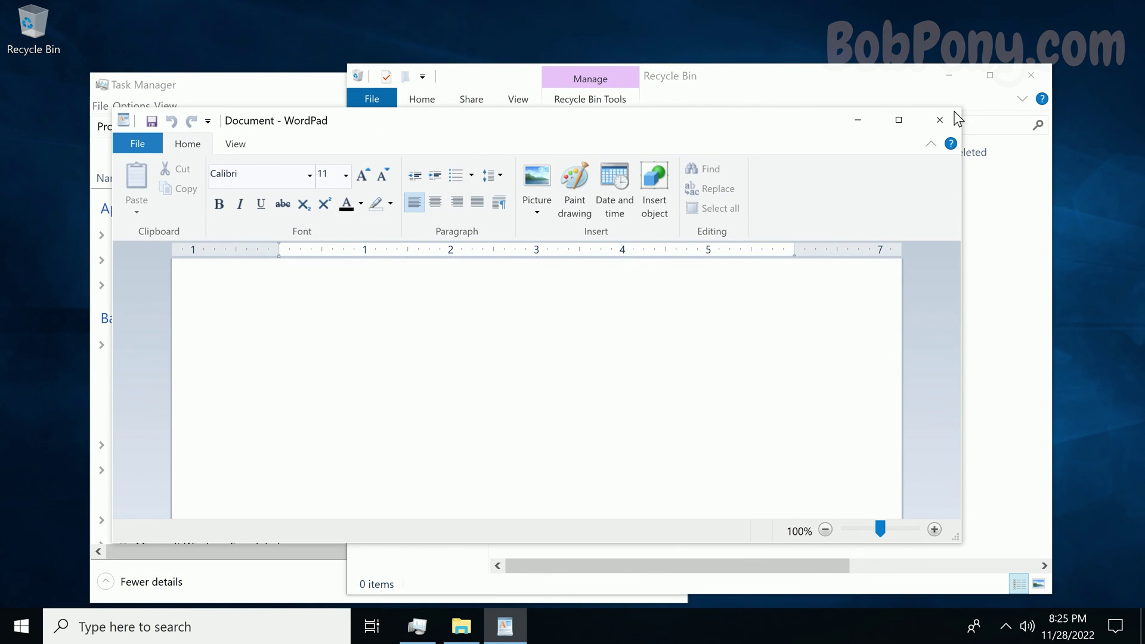
{"action": "left_click", "coordinate": [957, 118]}
- Check the options offered for the taskbar clock and try to open the Taskbar settings
{"action": "right_click", "coordinate": [1067, 626]}
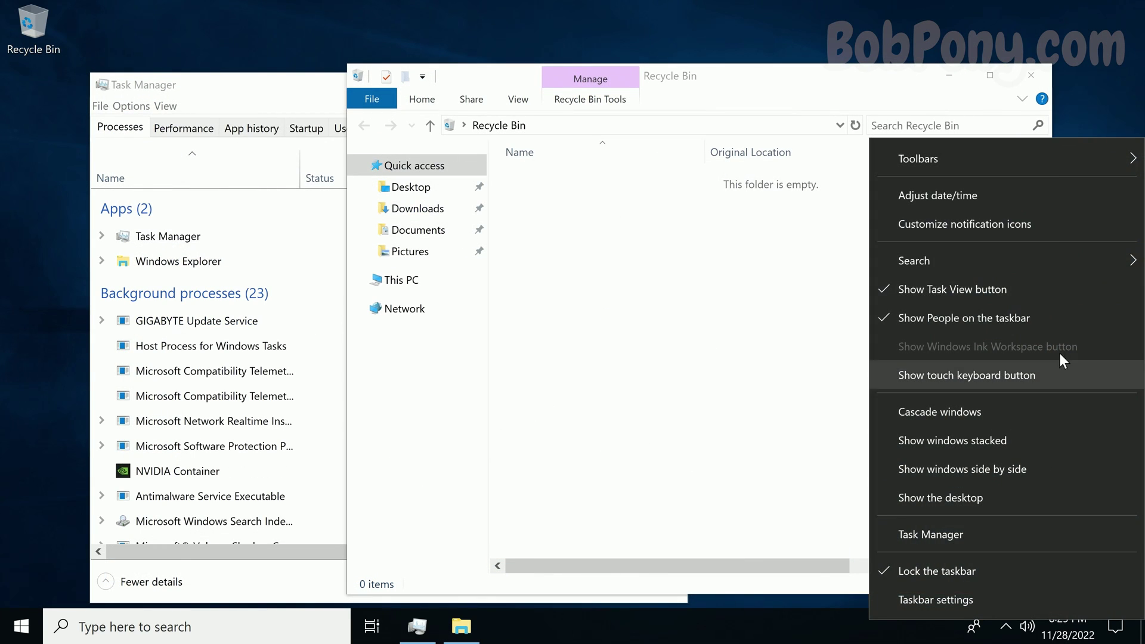
{"action": "left_click", "coordinate": [1027, 398]}
{"action": "right_click", "coordinate": [1067, 626]}
{"action": "key", "text": "Escape"}
{"action": "right_click", "coordinate": [1068, 627]}
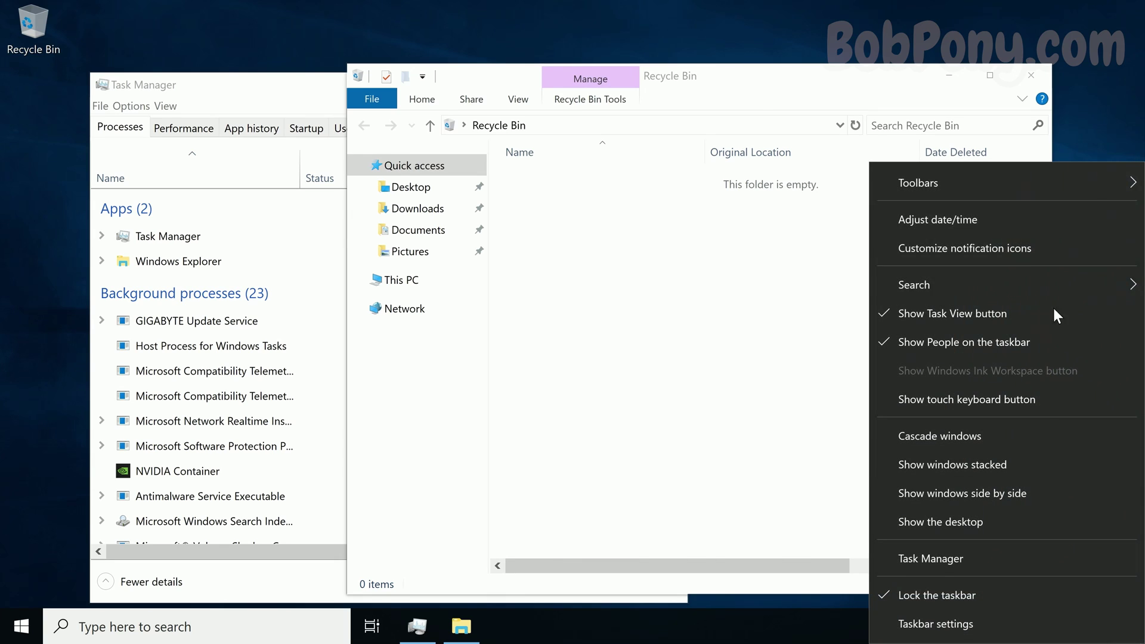
{"action": "left_click", "coordinate": [931, 637]}
- Try the volume control's sound options, and close the Recycle Bin and Task Manager windows
{"action": "right_click", "coordinate": [1027, 626]}
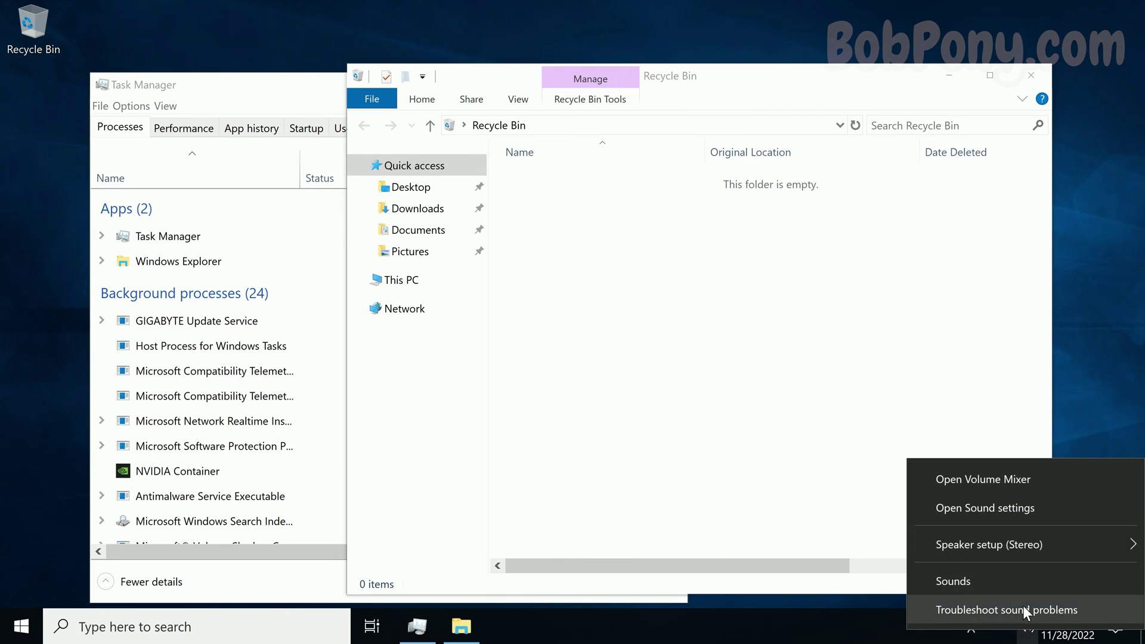
{"action": "left_click", "coordinate": [1068, 493]}
{"action": "left_click", "coordinate": [1125, 294]}
{"action": "left_click", "coordinate": [1031, 76]}
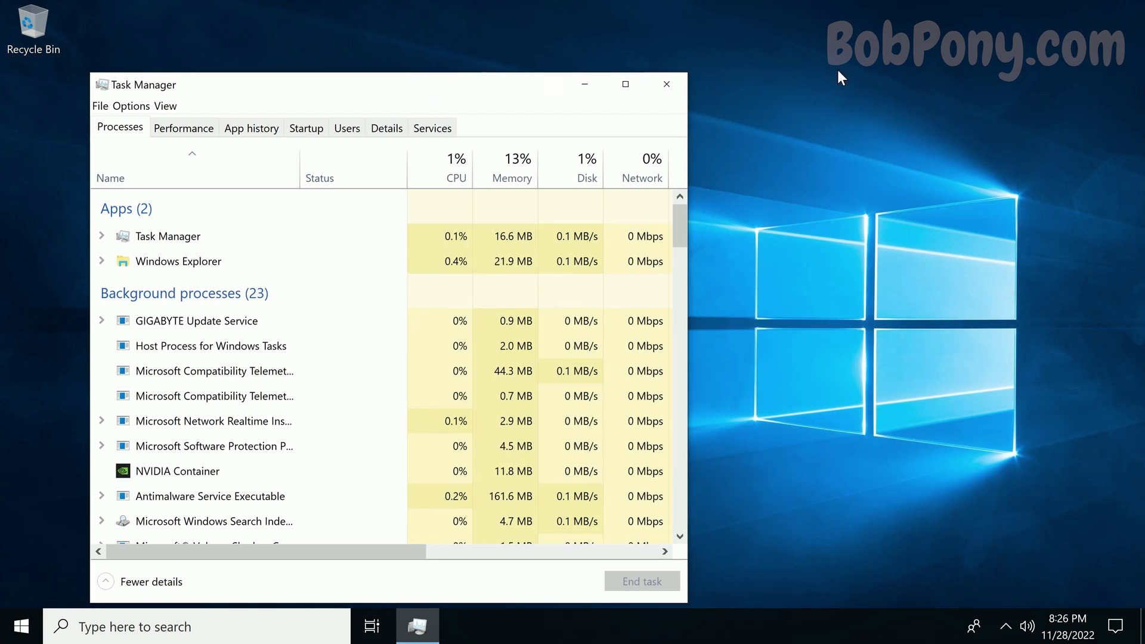
{"action": "left_click", "coordinate": [677, 84]}
- Try to open Display settings and Personalize from the desktop, dismissing any errors
{"action": "right_click", "coordinate": [274, 312]}
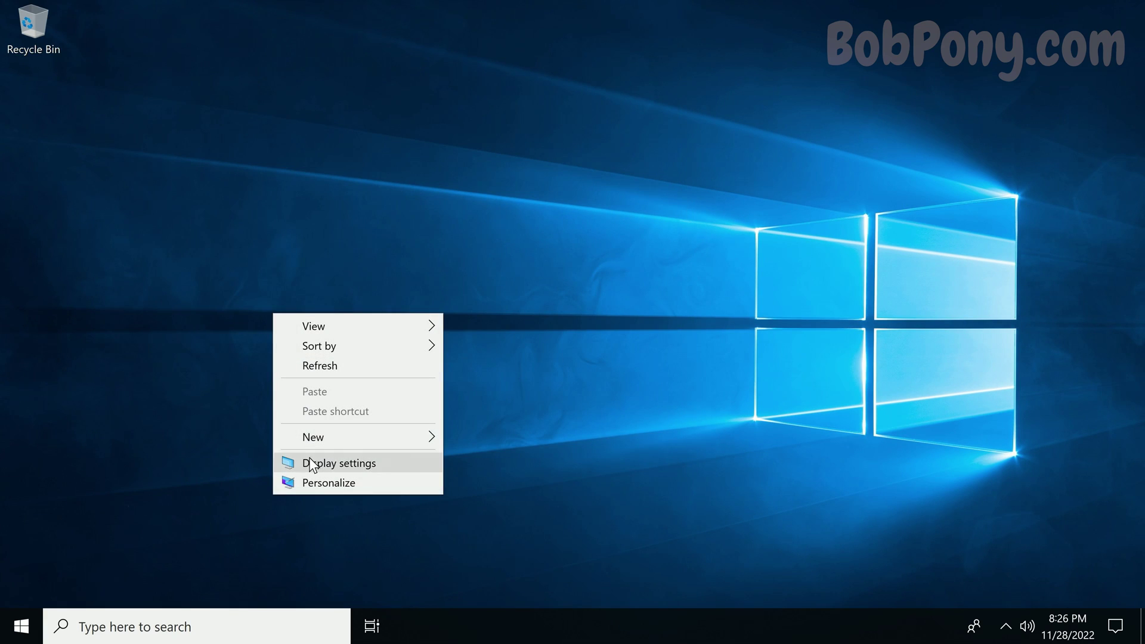
{"action": "left_click", "coordinate": [316, 463]}
{"action": "left_click", "coordinate": [761, 322]}
{"action": "right_click", "coordinate": [512, 258]}
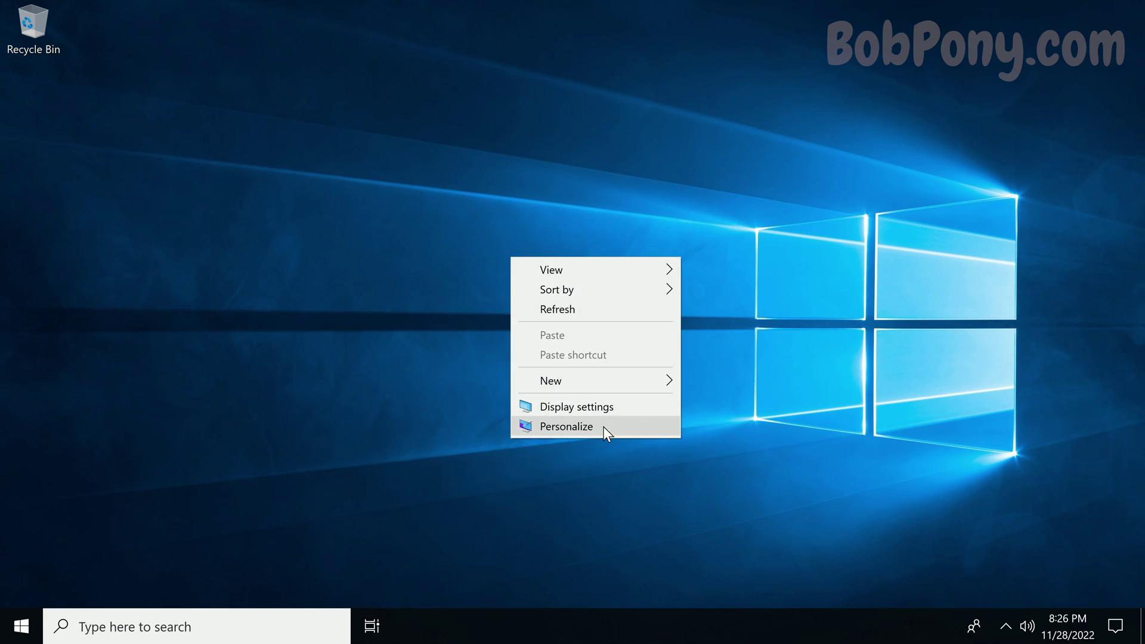
{"action": "left_click", "coordinate": [593, 430]}
{"action": "left_click", "coordinate": [789, 322]}
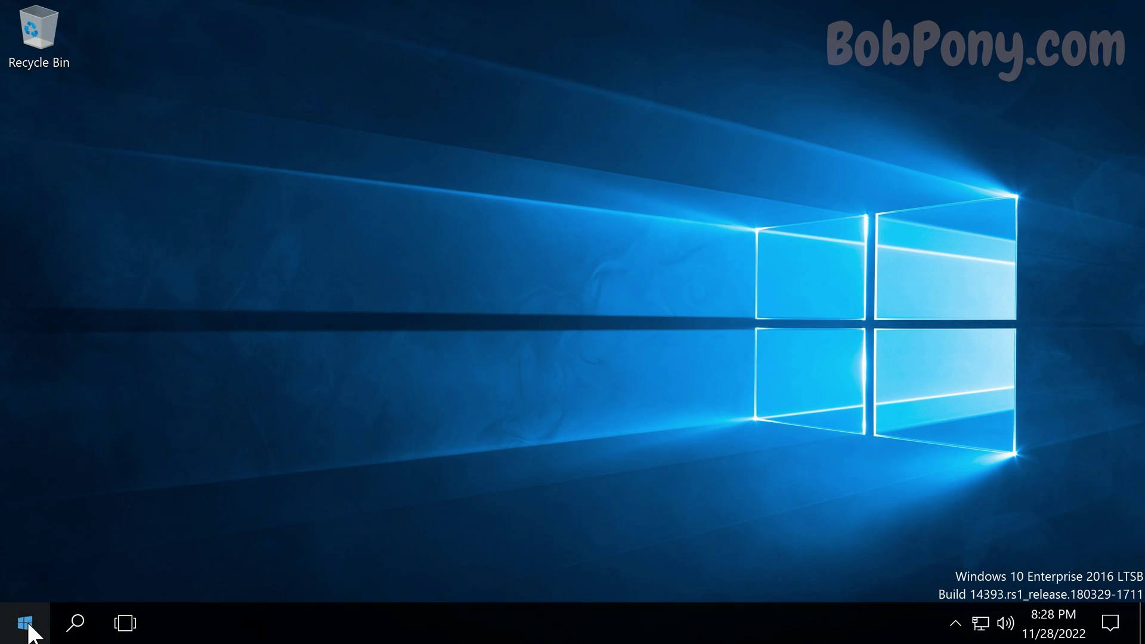
- Switch to the Guest account on Windows 10 Anniversary Update (1607) and sign in
{"action": "left_click", "coordinate": [24, 623]}
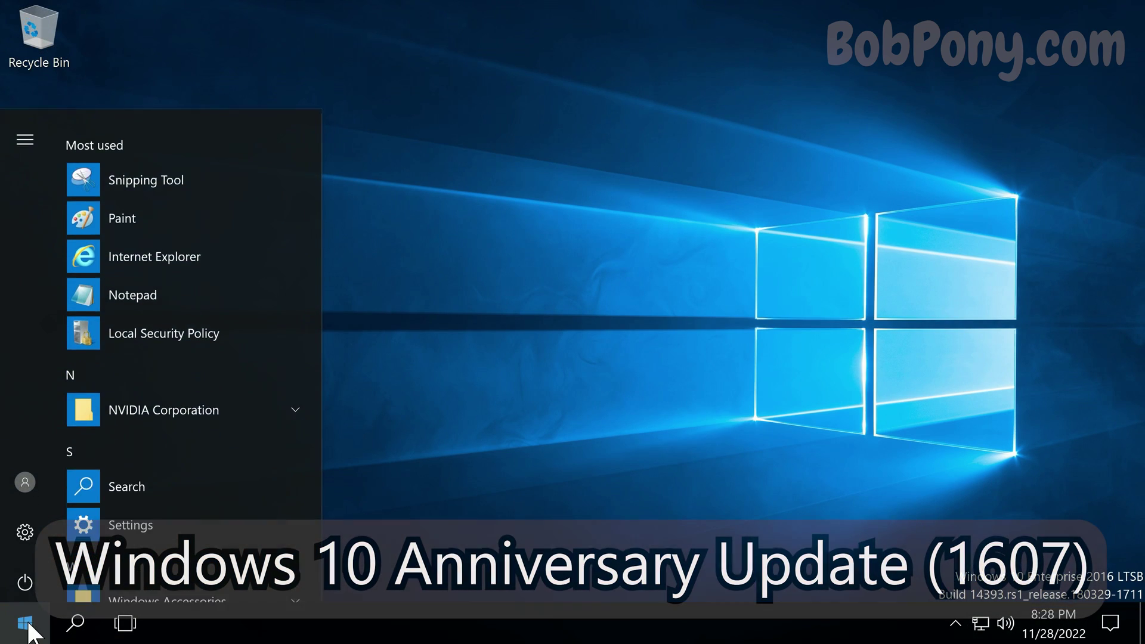
{"action": "left_click", "coordinate": [31, 474]}
{"action": "left_click", "coordinate": [77, 434]}
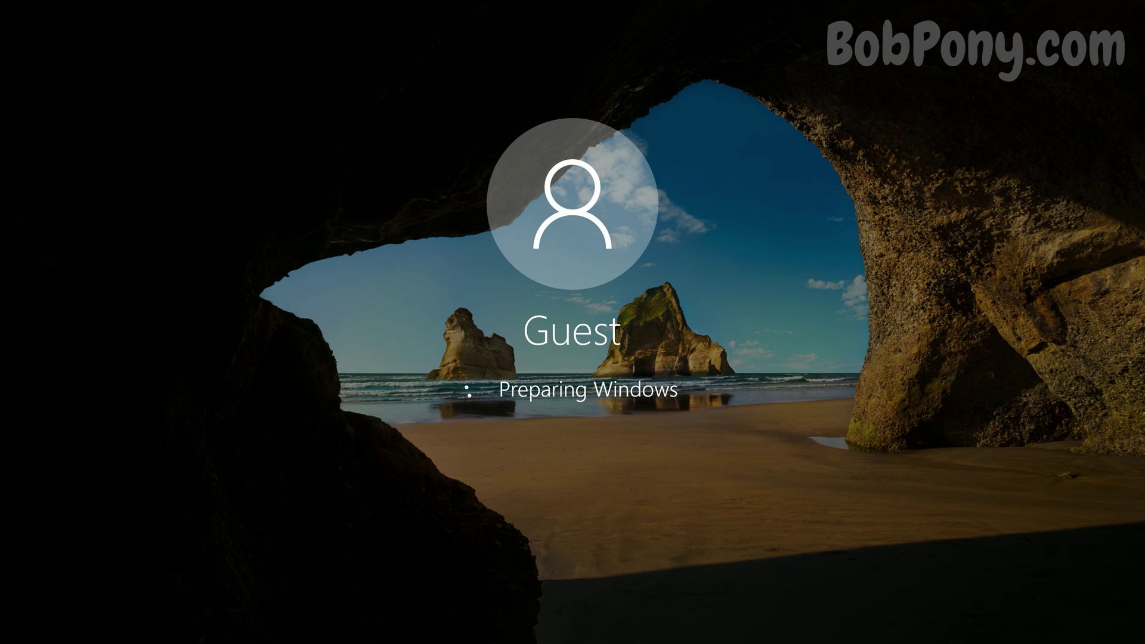
- Open Task Manager with full details, show its Performance graphs, and move the window lower on the desktop
{"action": "key", "text": "ctrl+alt+Delete"}
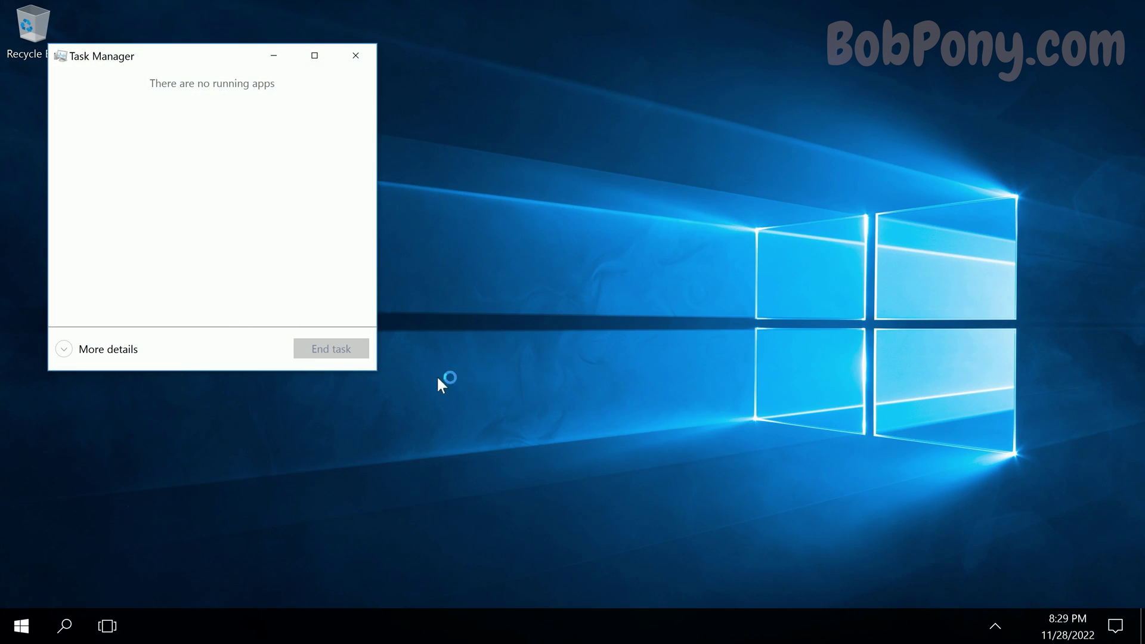
{"action": "left_click", "coordinate": [994, 627]}
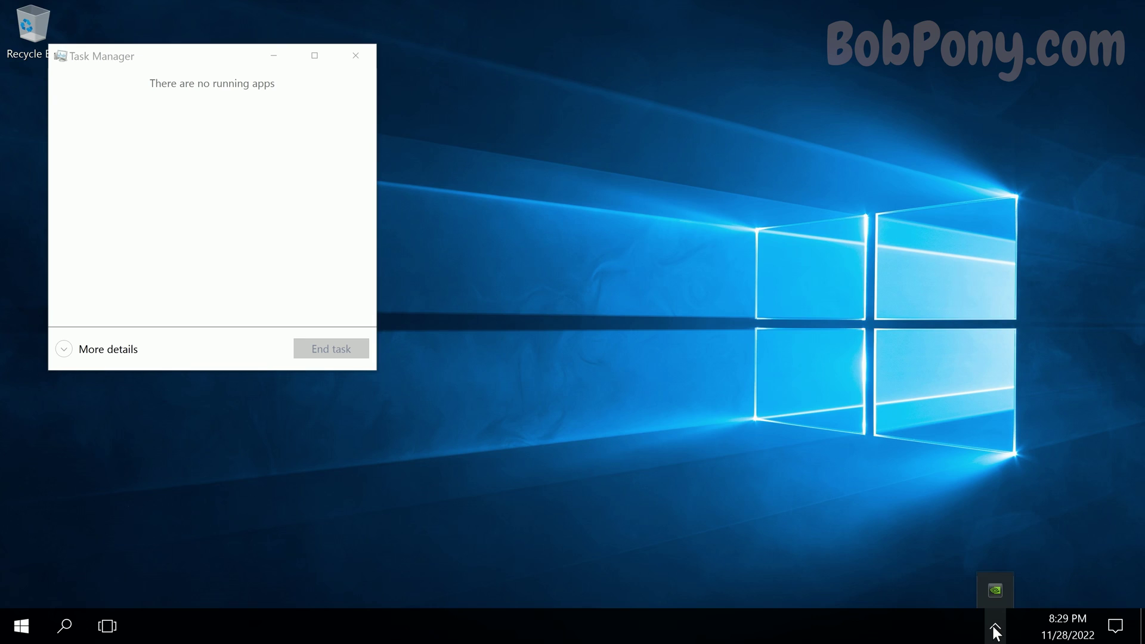
{"action": "left_click", "coordinate": [994, 628]}
{"action": "left_click", "coordinate": [105, 350]}
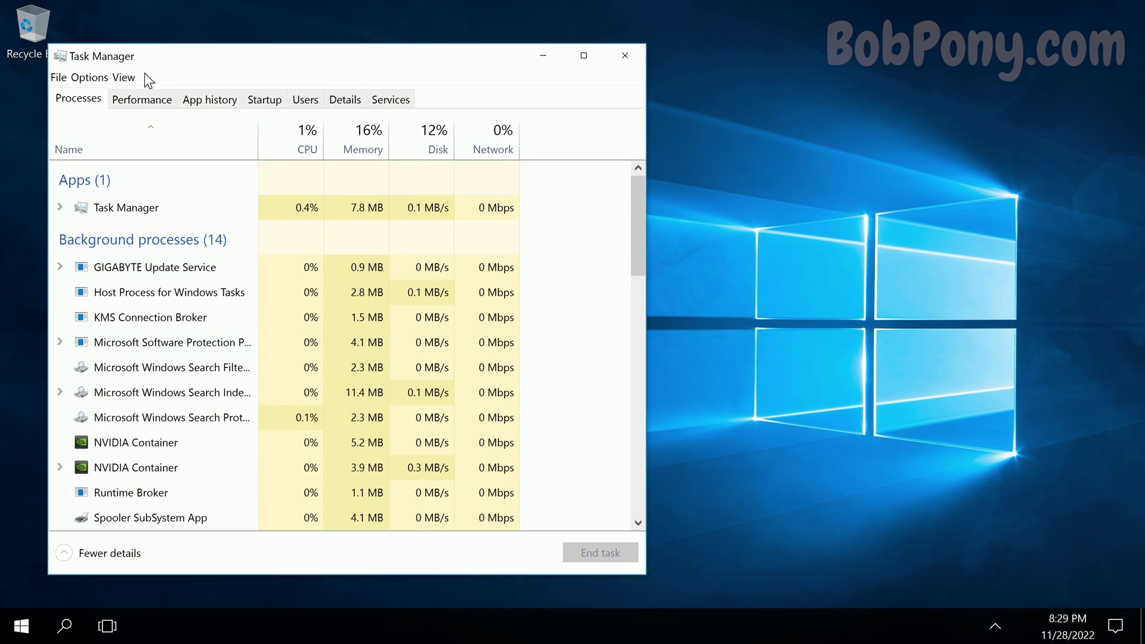
{"action": "left_click", "coordinate": [163, 97]}
{"action": "left_click_drag", "start_coordinate": [241, 63], "coordinate": [506, 67]}
{"action": "left_click_drag", "start_coordinate": [753, 72], "coordinate": [710, 301]}
- Open the Recycle Bin, look at its view options, and move the window lower on the desktop
{"action": "left_click", "coordinate": [62, 30]}
{"action": "double_click", "coordinate": [63, 34]}
{"action": "left_click", "coordinate": [399, 74]}
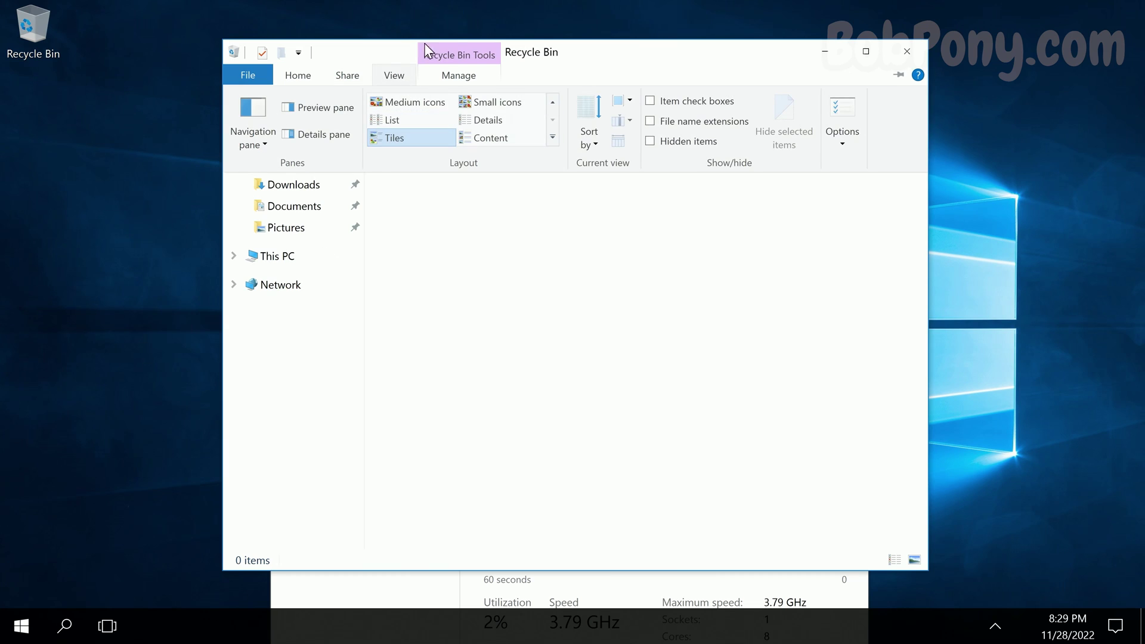
{"action": "left_click_drag", "start_coordinate": [397, 74], "coordinate": [255, 253]}
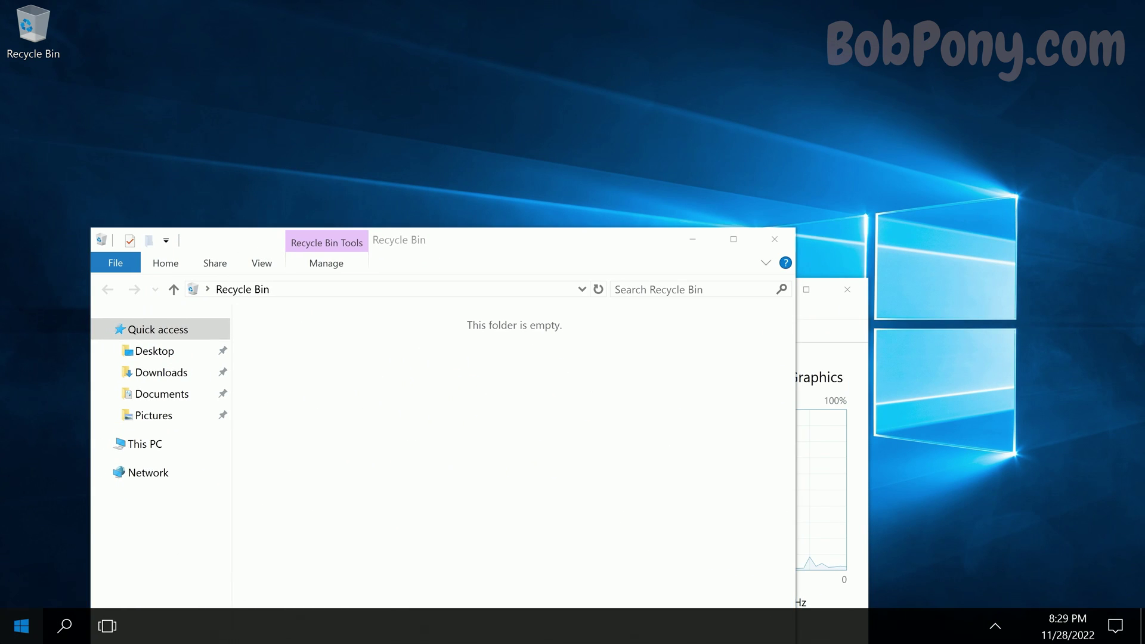
- Try to open Display settings from the desktop, dismissing any error, and clear the Recycle Bin window from view
{"action": "right_click", "coordinate": [72, 551]}
{"action": "left_click", "coordinate": [107, 528]}
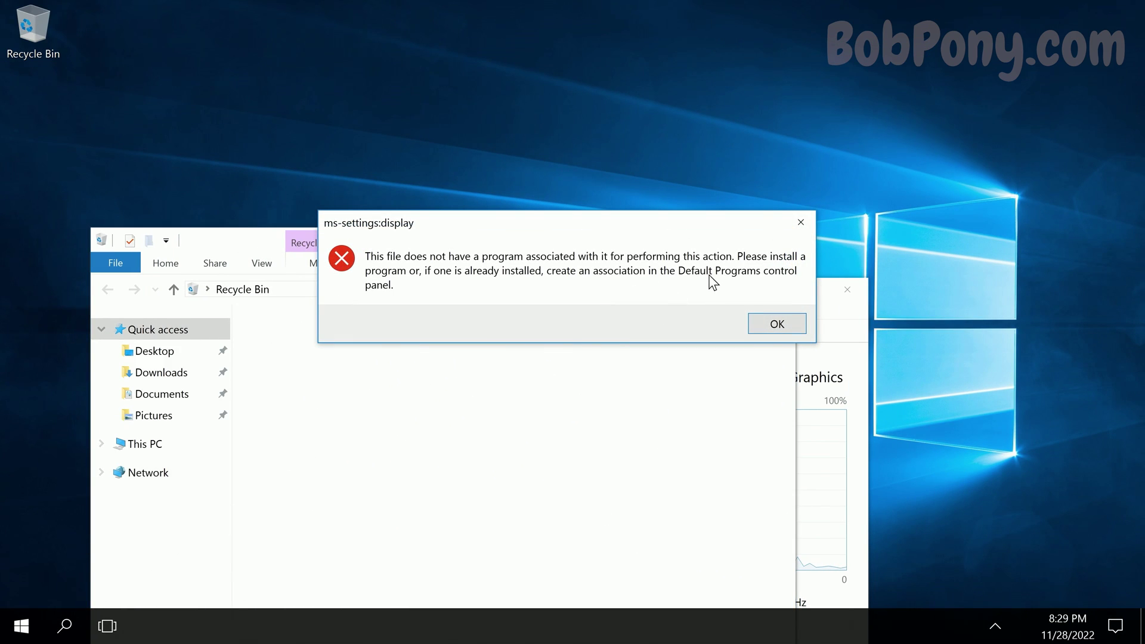
{"action": "left_click", "coordinate": [776, 328]}
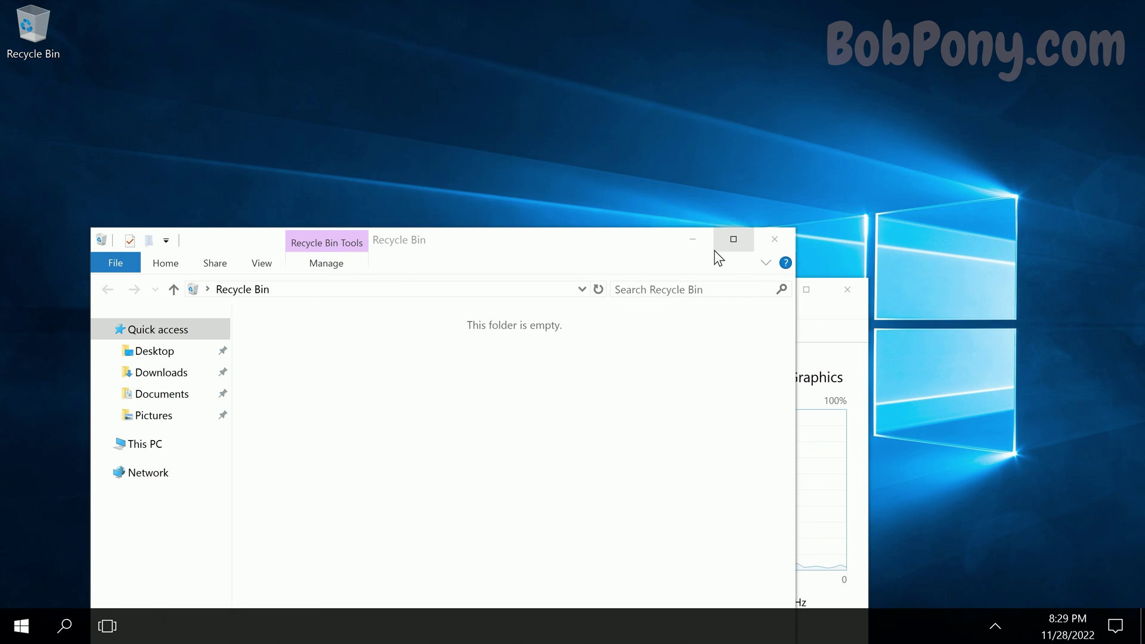
{"action": "left_click_drag", "start_coordinate": [652, 245], "coordinate": [670, 241]}
{"action": "left_click", "coordinate": [716, 239]}
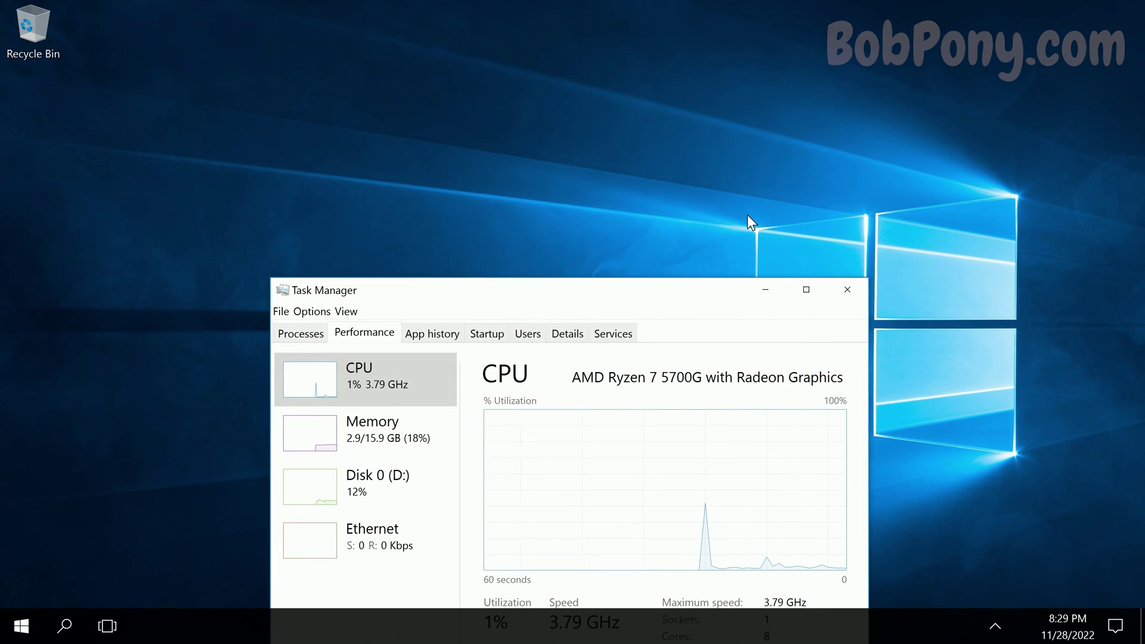
- Try to open Personalize from the desktop, dismissing any error
{"action": "right_click", "coordinate": [718, 175]}
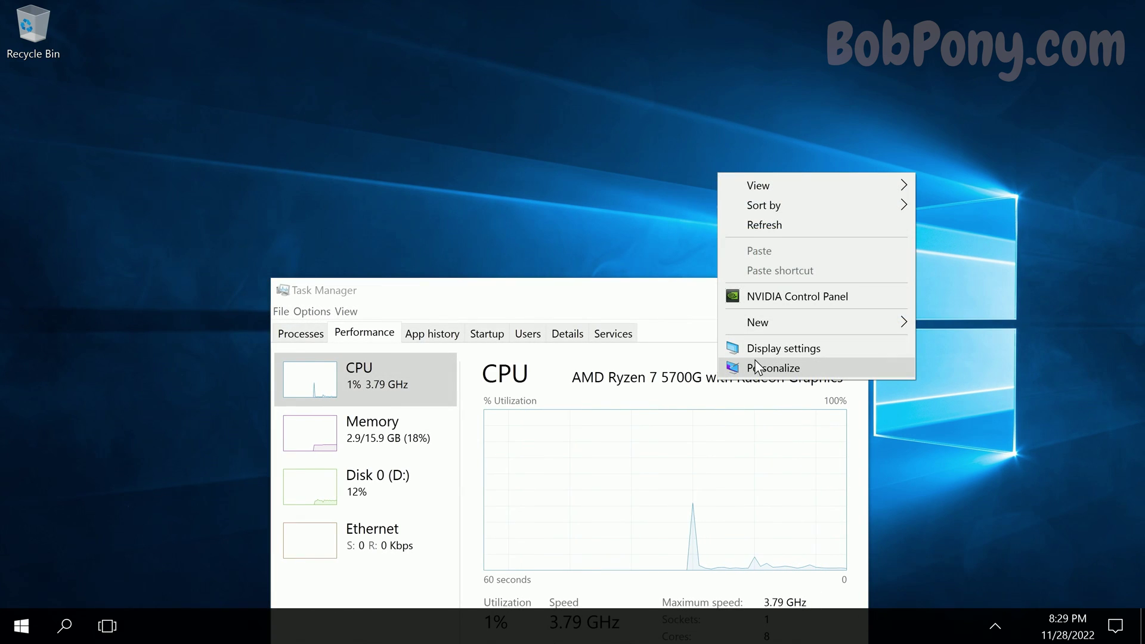
{"action": "left_click", "coordinate": [754, 361]}
{"action": "left_click", "coordinate": [780, 323]}
- Move the Task Manager window and minimize it
{"action": "left_click_drag", "start_coordinate": [726, 298], "coordinate": [595, 355]}
{"action": "right_click", "coordinate": [595, 356]}
{"action": "left_click", "coordinate": [627, 411]}
- Launch mspaint with the Run dialog and scribble freehand black lines across the canvas
{"action": "key", "text": "super+r"}
{"action": "type", "text": "mspaint"}
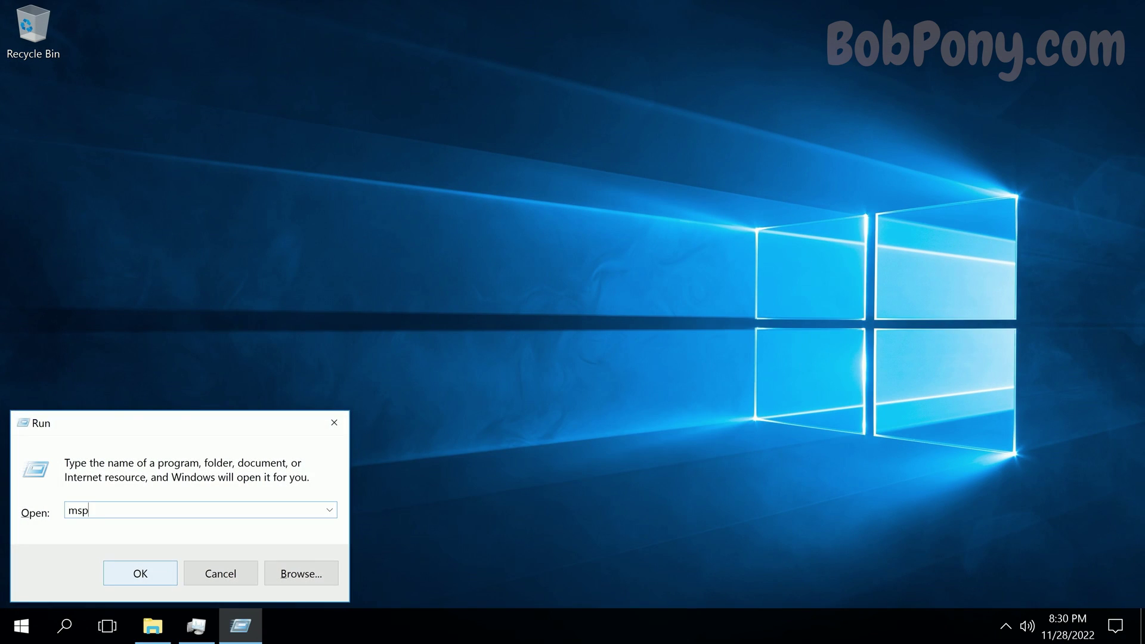
{"action": "left_click", "coordinate": [144, 564]}
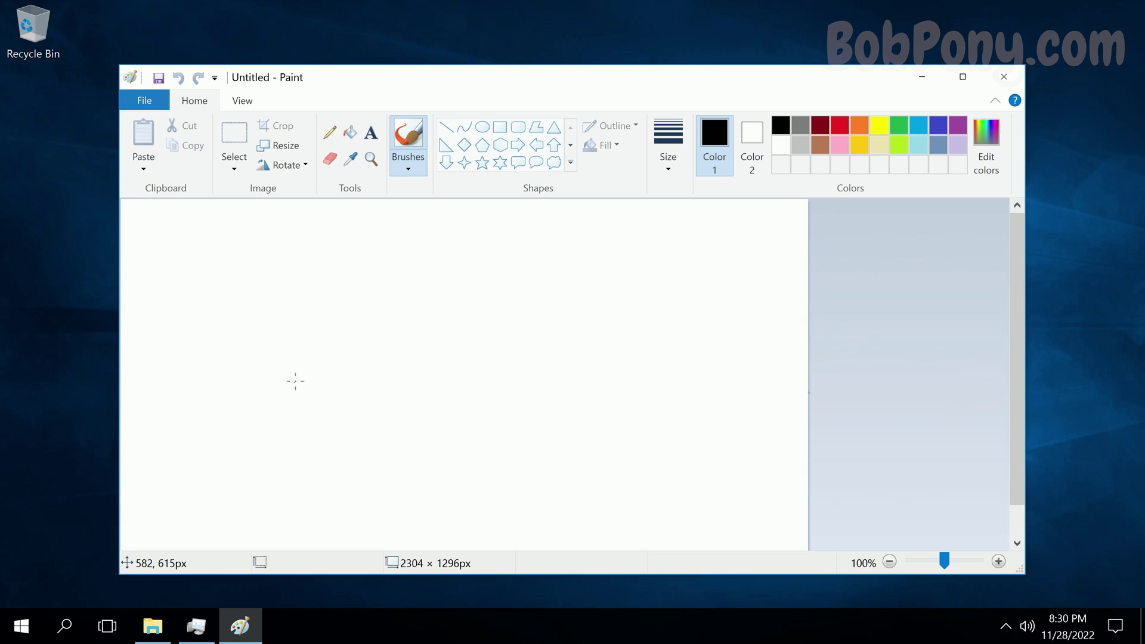
{"action": "mouse_move", "coordinate": [295, 381]}
{"action": "left_mouse_down"}
{"action": "mouse_move", "coordinate": [499, 280]}
{"action": "mouse_move", "coordinate": [680, 334]}
{"action": "mouse_move", "coordinate": [503, 264]}
{"action": "mouse_move", "coordinate": [992, 342]}
{"action": "mouse_move", "coordinate": [286, 179]}
{"action": "mouse_move", "coordinate": [874, 340]}
{"action": "mouse_move", "coordinate": [780, 401]}
{"action": "mouse_move", "coordinate": [809, 311]}
{"action": "mouse_move", "coordinate": [809, 340]}
{"action": "left_mouse_up"}
- Close Paint without saving the scribble
{"action": "left_click", "coordinate": [1019, 80]}
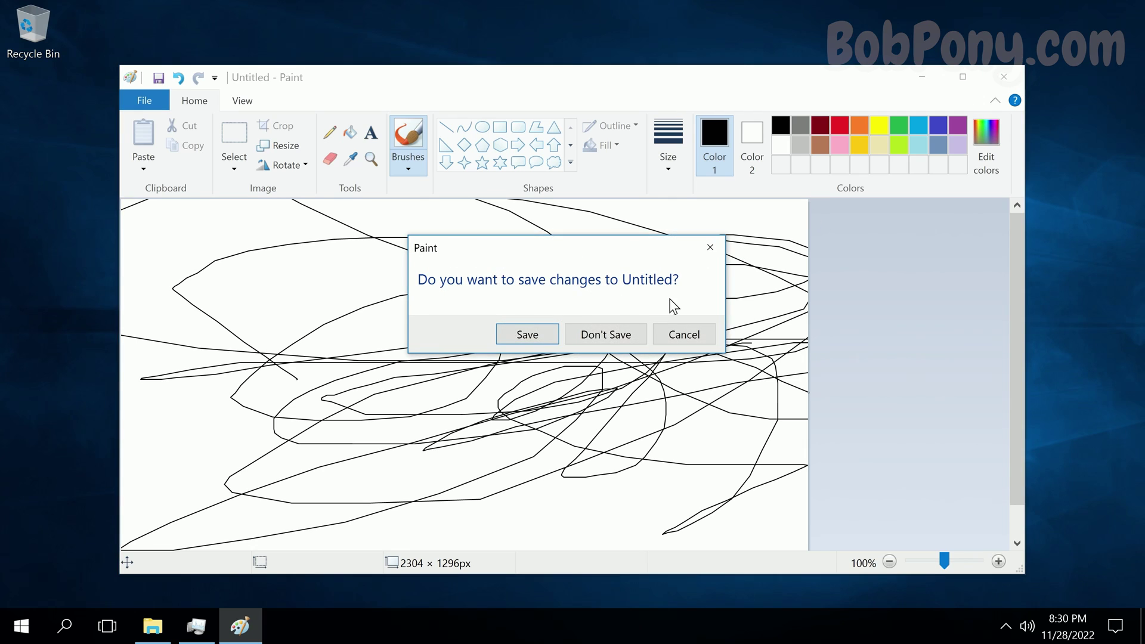
{"action": "left_click", "coordinate": [600, 338]}
- Launch notepad with the Run dialog and enter "h" in the blank document
{"action": "key", "text": "super+r"}
{"action": "type", "text": "note"}
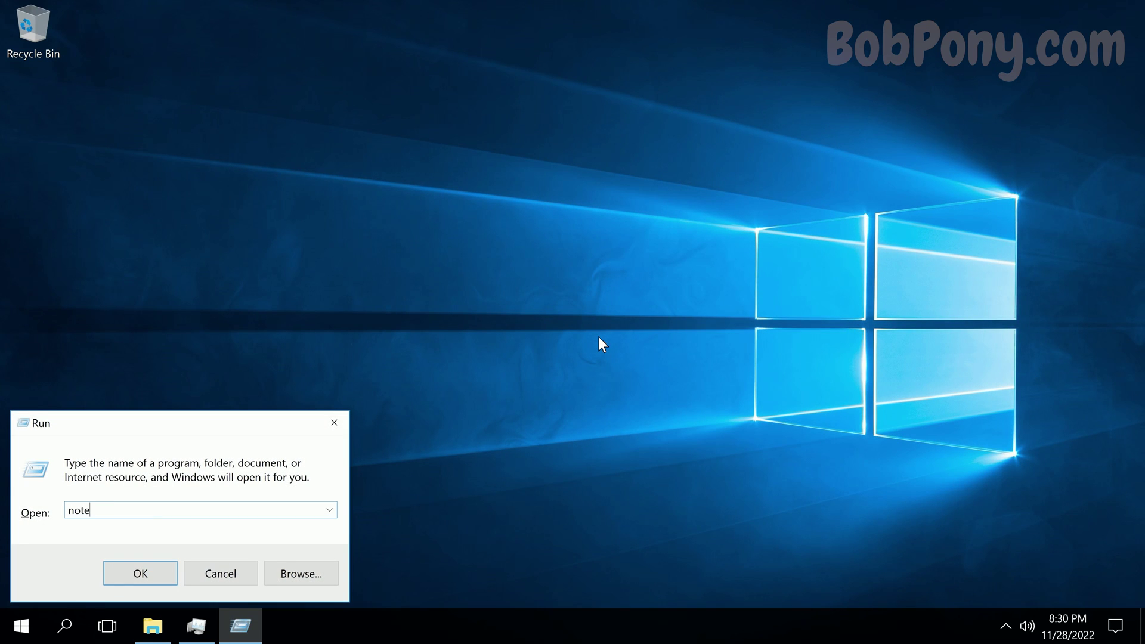
{"action": "type", "text": "pad"}
{"action": "key", "text": "Return"}
{"action": "type", "text": "h"}
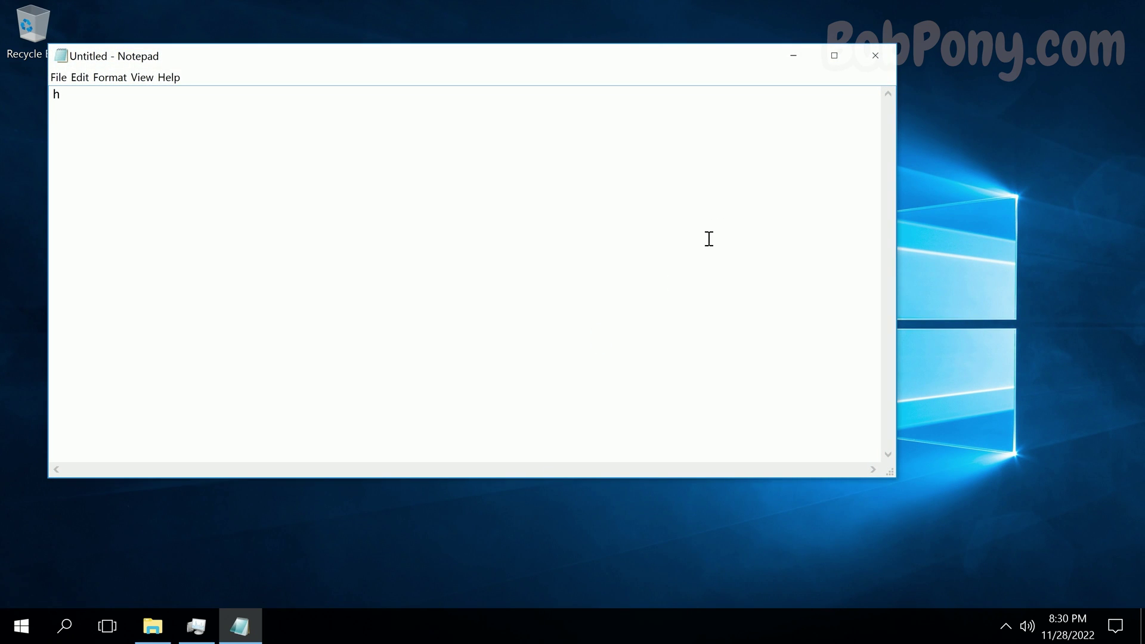
- Close Notepad without saving the untitled document
{"action": "left_click", "coordinate": [869, 62]}
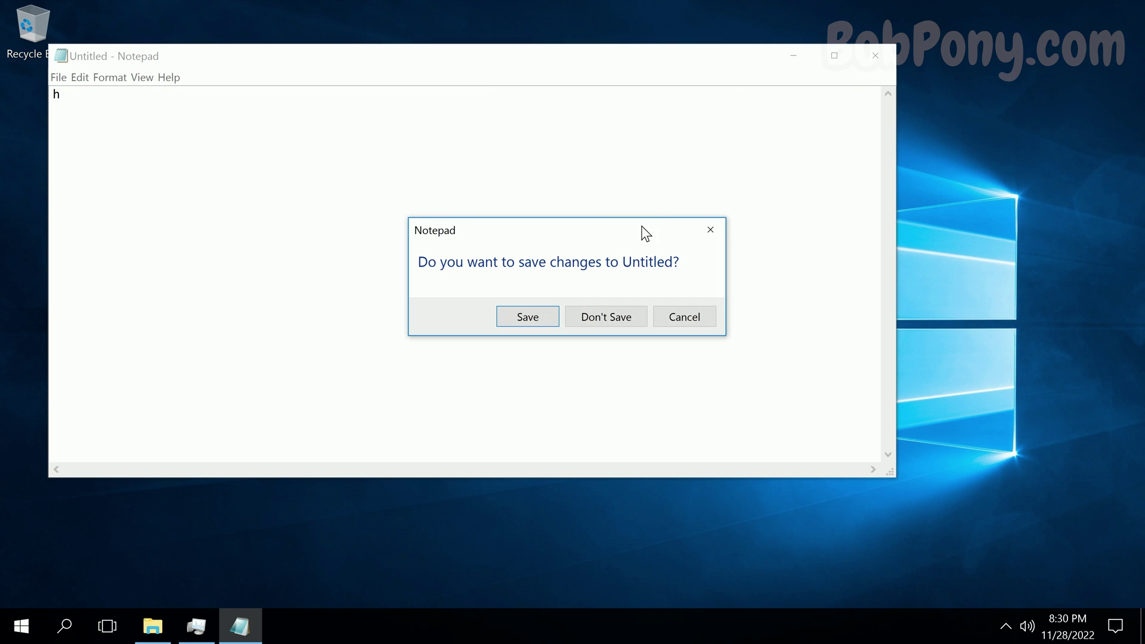
{"action": "left_click", "coordinate": [610, 312]}
- Open Windows Defender from the hidden notification icons and dismiss its error message and the What's new notice
{"action": "left_click", "coordinate": [1006, 625]}
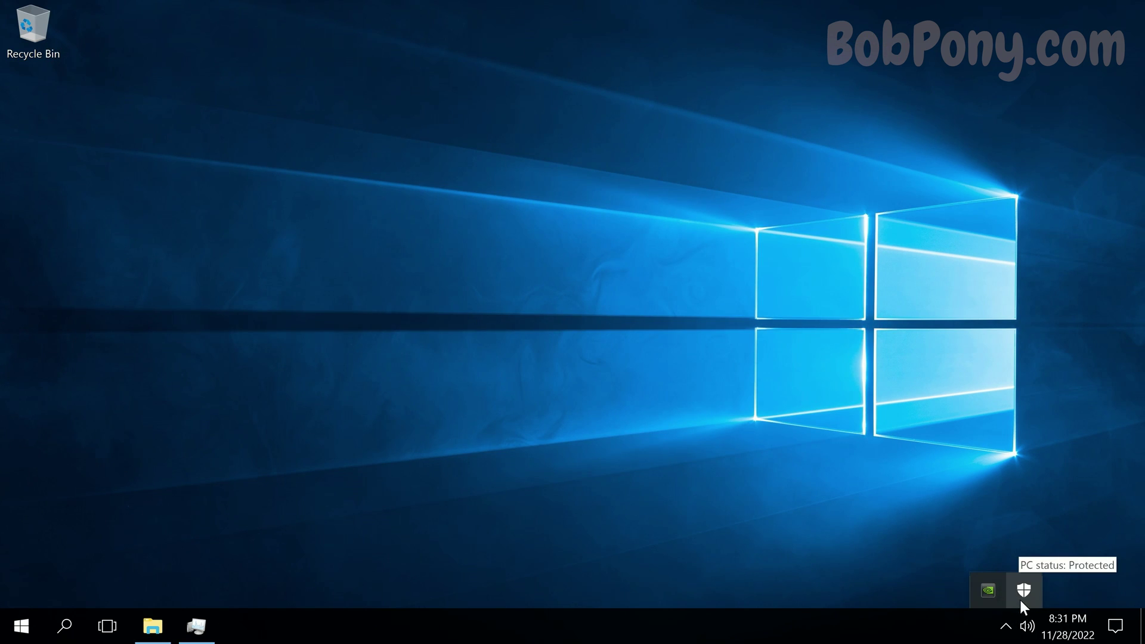
{"action": "left_click", "coordinate": [1026, 599]}
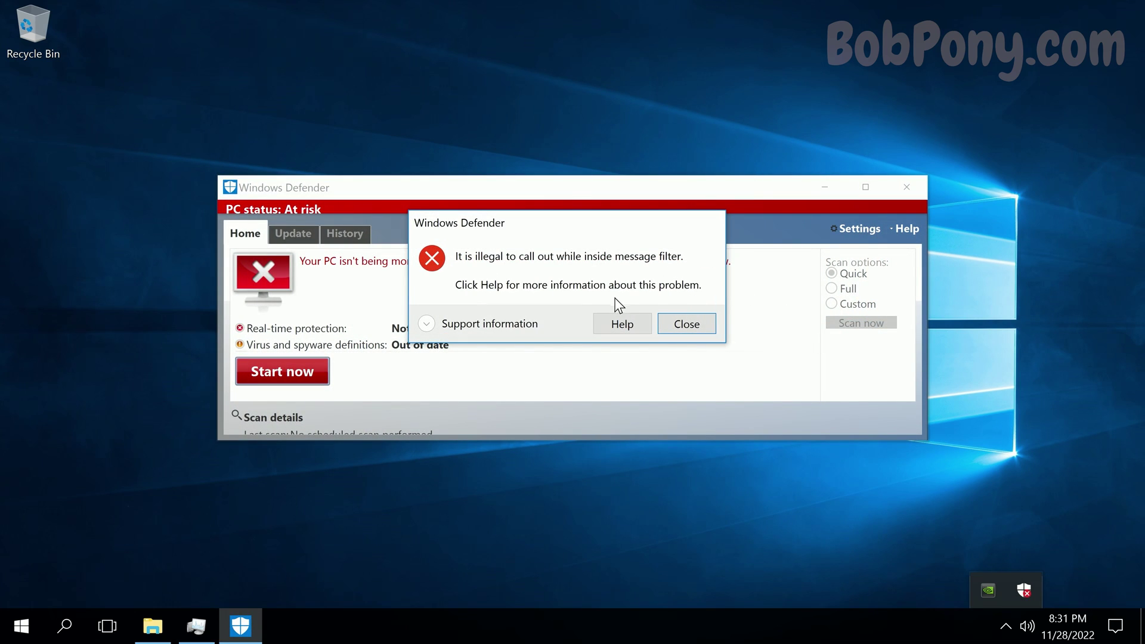
{"action": "left_click", "coordinate": [686, 324]}
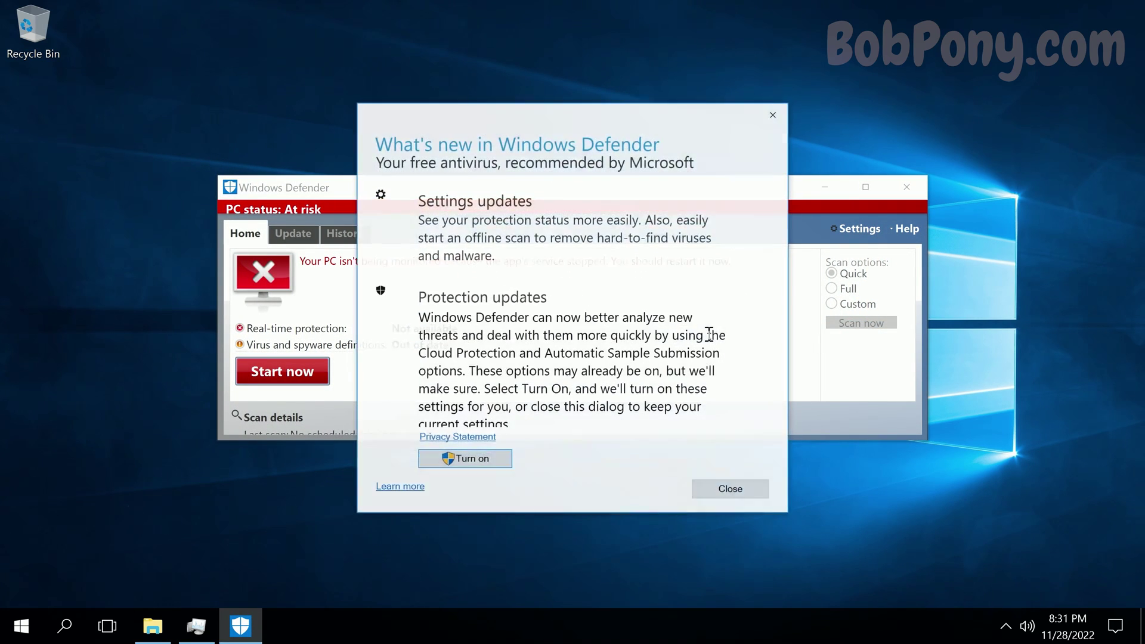
{"action": "left_click", "coordinate": [742, 489]}
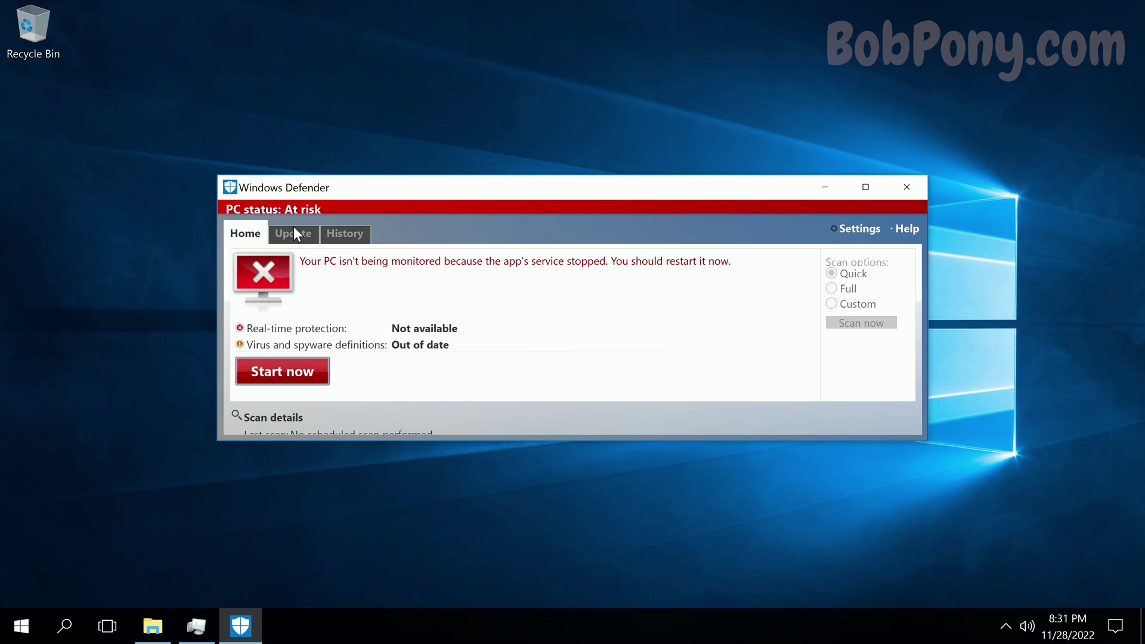
- Try to start the stopped Windows Defender service and request help on the resulting error
{"action": "left_click", "coordinate": [297, 367]}
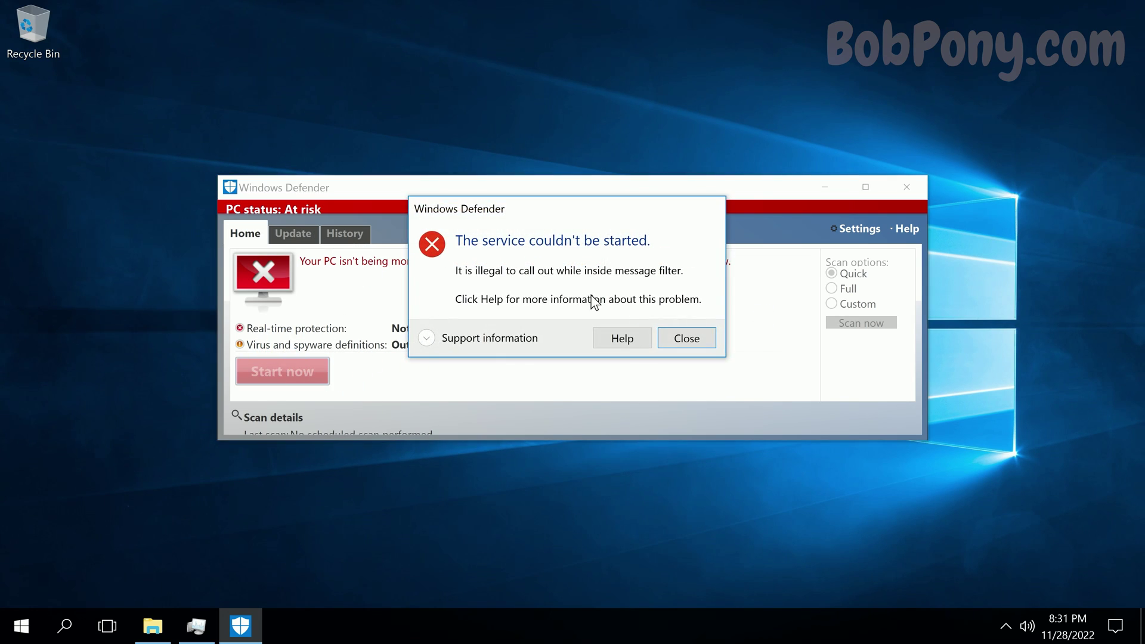
{"action": "left_click", "coordinate": [623, 340]}
{"action": "left_click", "coordinate": [773, 325]}
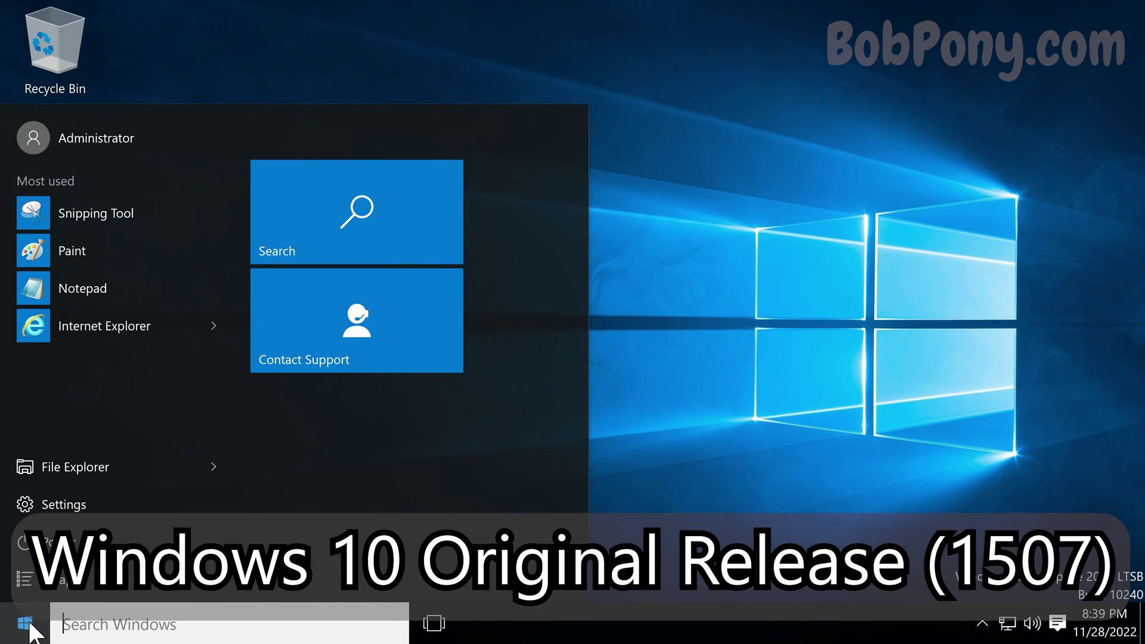
- Switch from the Administrator account to the Guest account on Windows 10 1507 and sign in
{"action": "left_click", "coordinate": [131, 141]}
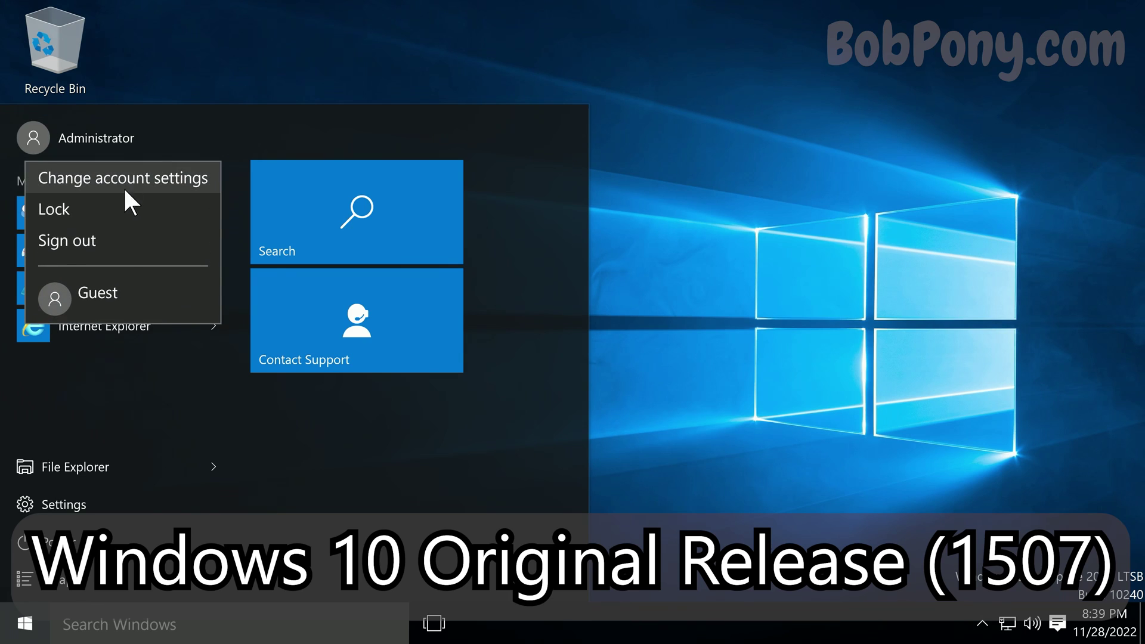
{"action": "left_click", "coordinate": [111, 280]}
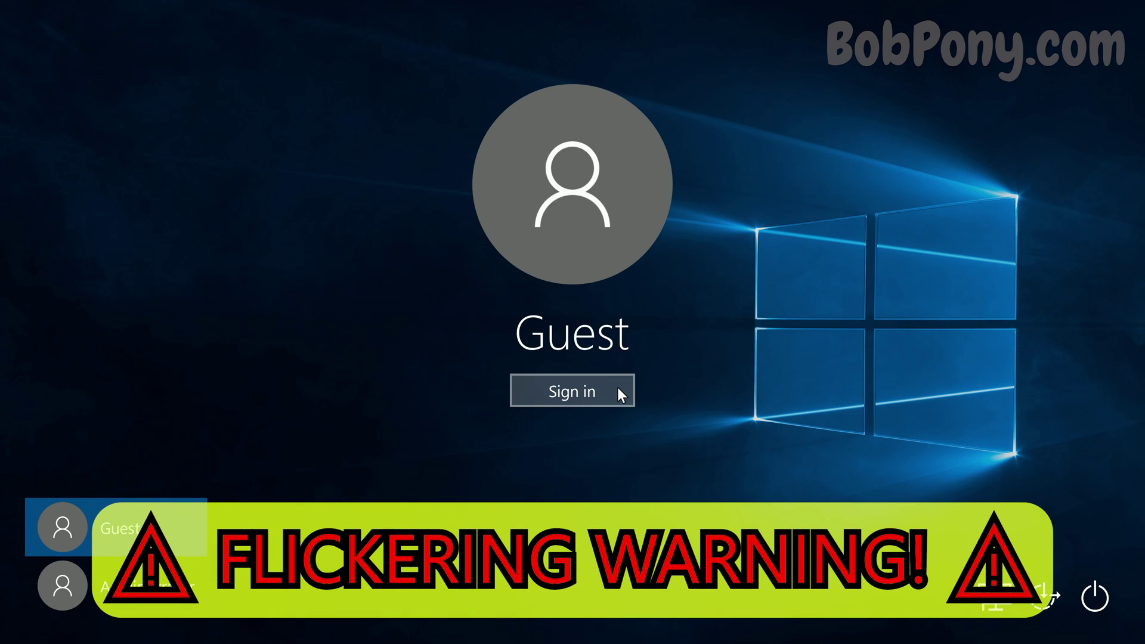
{"action": "left_click", "coordinate": [618, 389]}
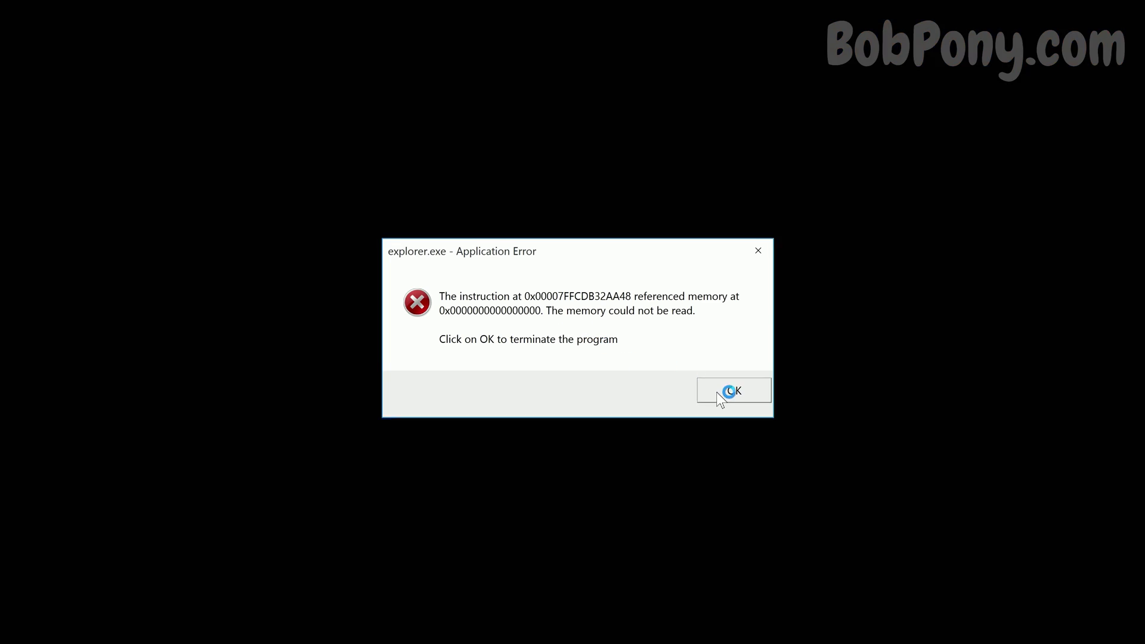
- Dismiss the explorer.exe application error each time it appears
{"action": "left_click", "coordinate": [729, 391]}
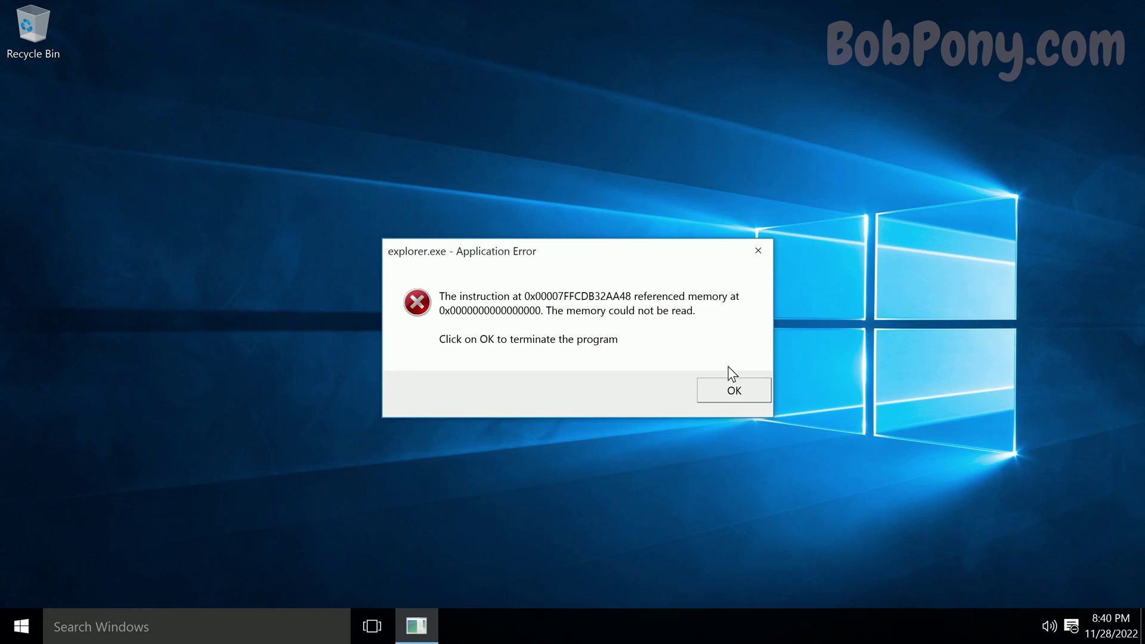
{"action": "left_click", "coordinate": [728, 388]}
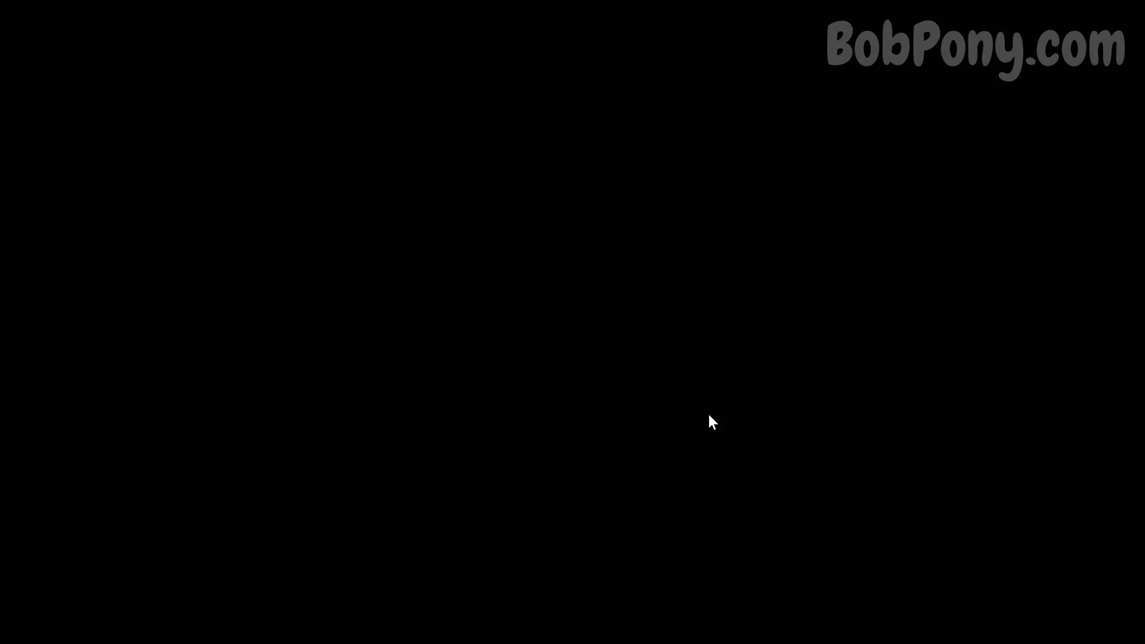
{"action": "left_click", "coordinate": [695, 389]}
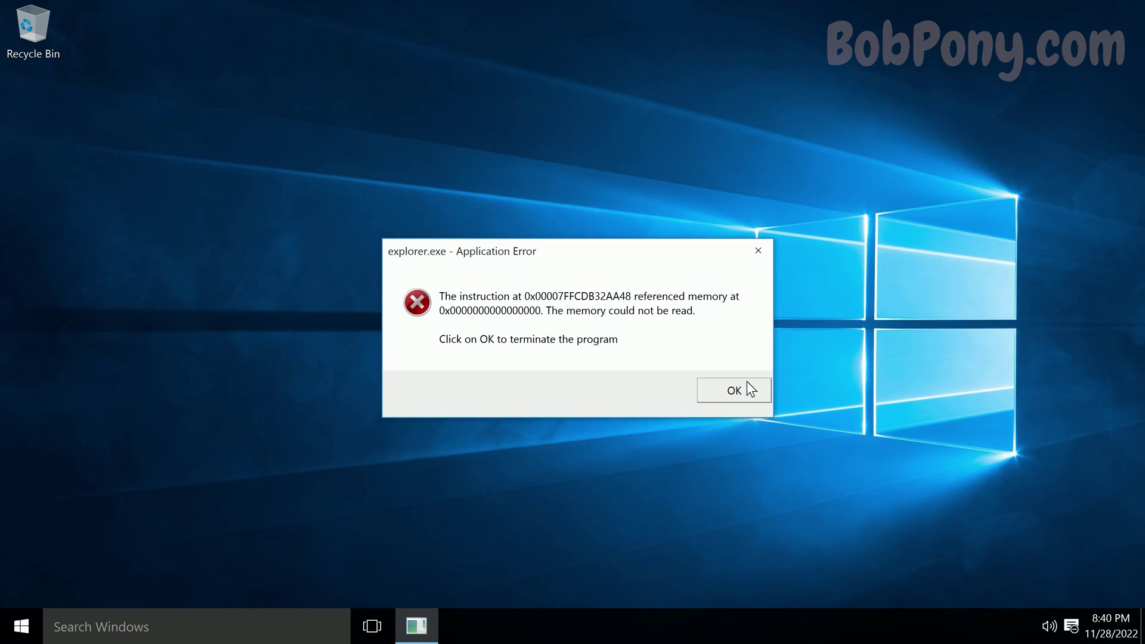
{"action": "left_click", "coordinate": [742, 389]}
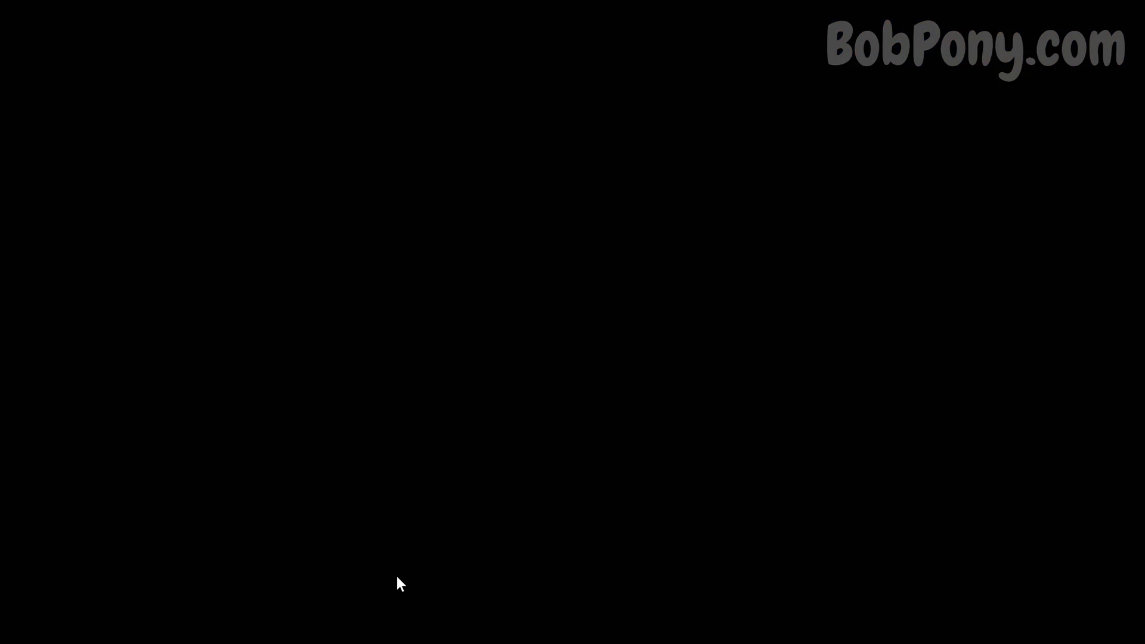
- Open Task Manager, move the explorer.exe error dialog off it, and look through the running processes
{"action": "right_click", "coordinate": [519, 626]}
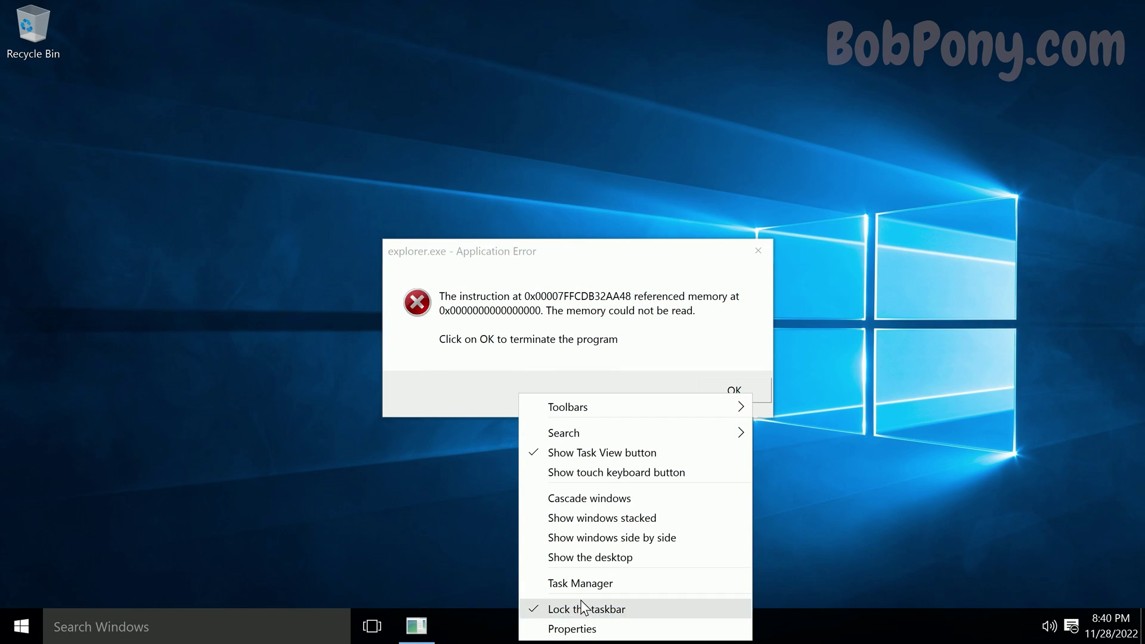
{"action": "left_click", "coordinate": [602, 584]}
{"action": "left_click", "coordinate": [117, 368]}
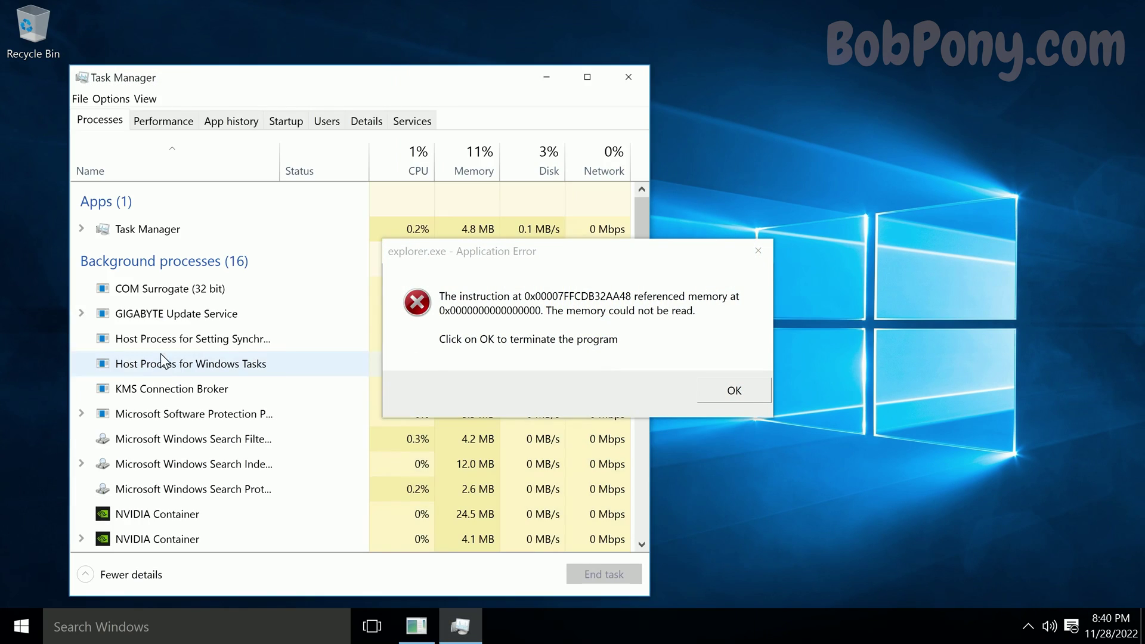
{"action": "left_click_drag", "start_coordinate": [465, 272], "coordinate": [729, 233]}
{"action": "scroll", "coordinate": [634, 302], "scroll_direction": "down", "scroll_amount": 7}
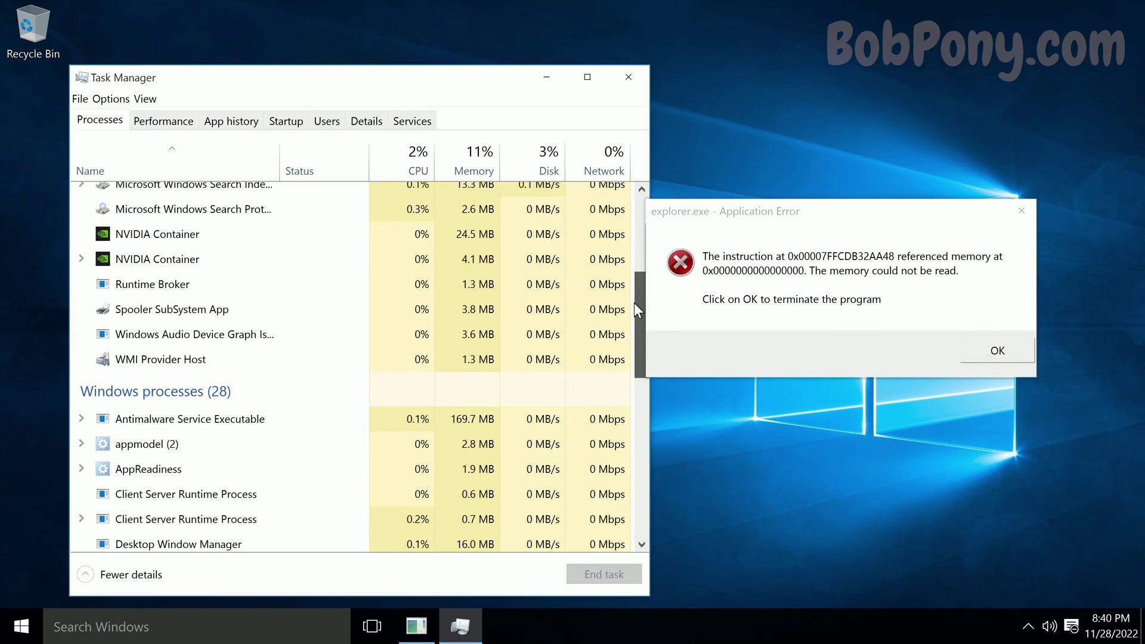
{"action": "scroll", "coordinate": [629, 418], "scroll_direction": "down", "scroll_amount": 4}
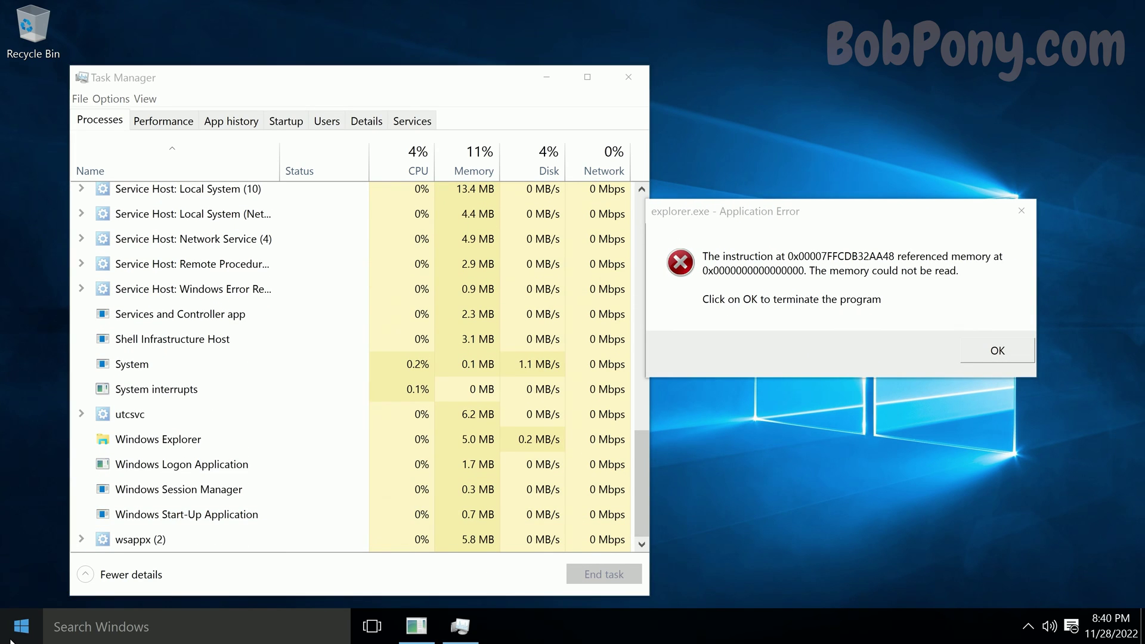
- Hide the Task View button on the taskbar and show it again
{"action": "right_click", "coordinate": [596, 626]}
{"action": "left_click", "coordinate": [671, 455]}
{"action": "right_click", "coordinate": [632, 626]}
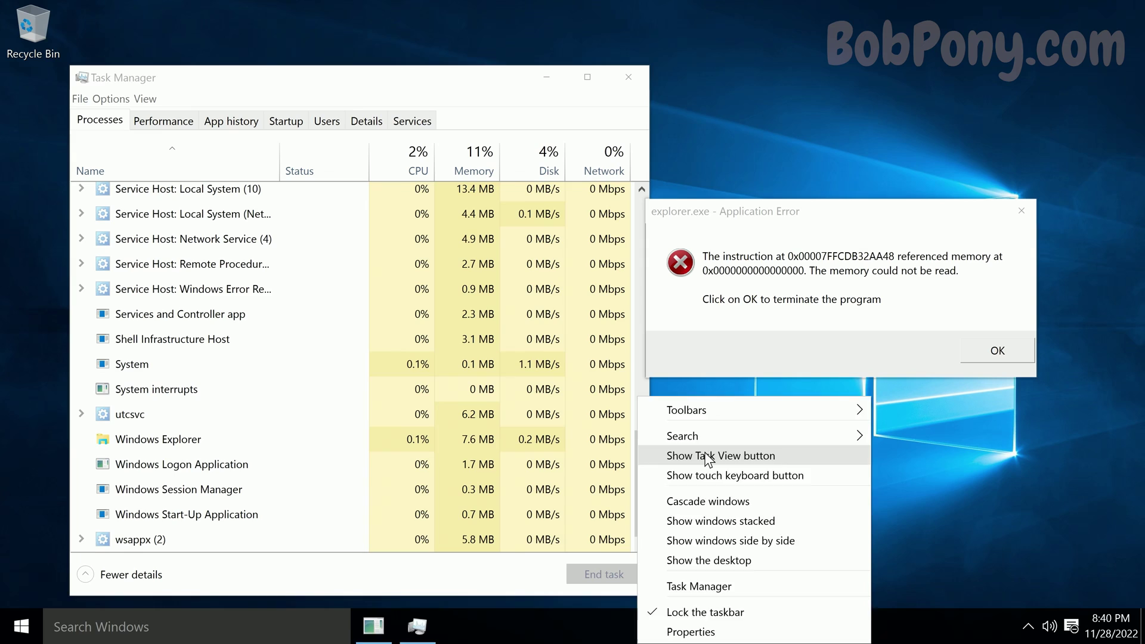
{"action": "left_click", "coordinate": [672, 388]}
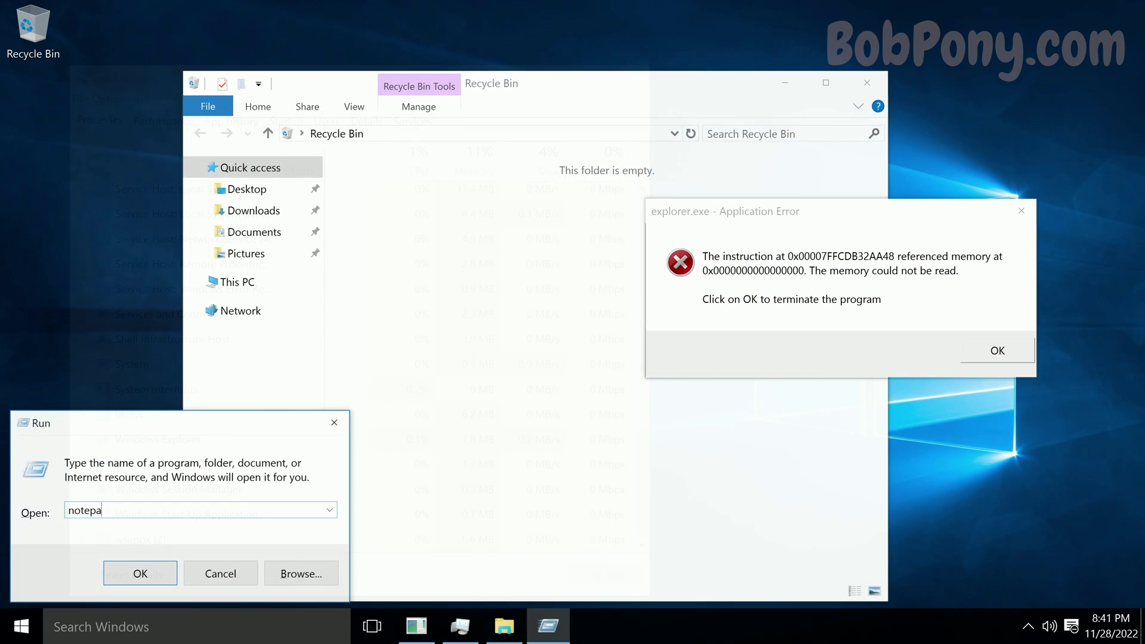
- Launch notepad with the Run dialog, and close the Paint window holding the scribbled drawing
{"action": "key", "text": "Return"}
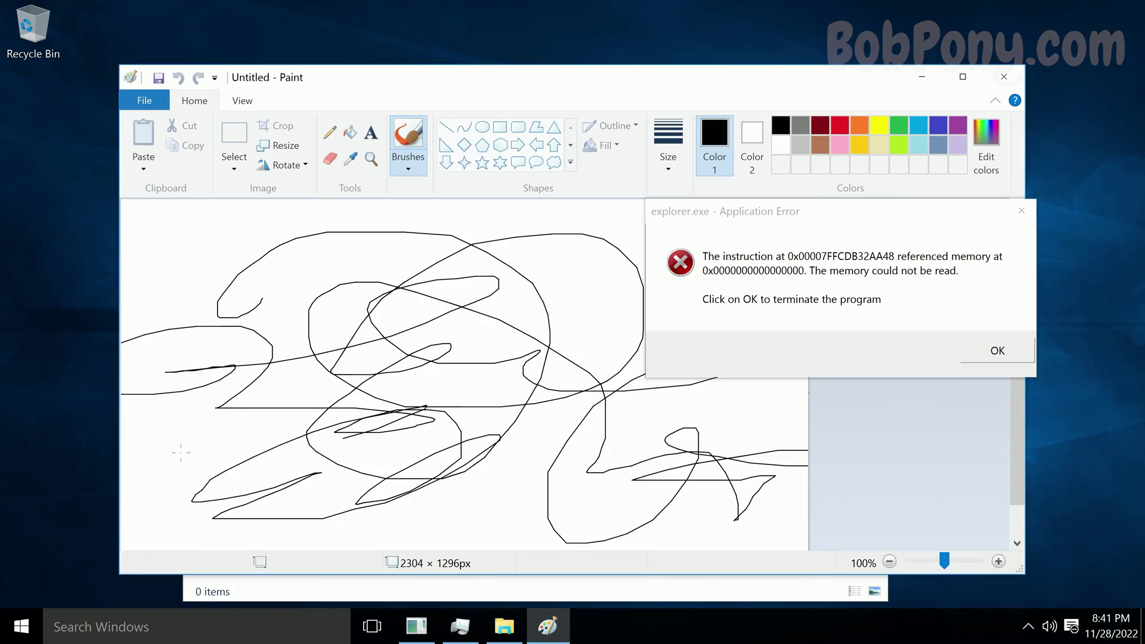
{"action": "left_click", "coordinate": [1004, 77]}
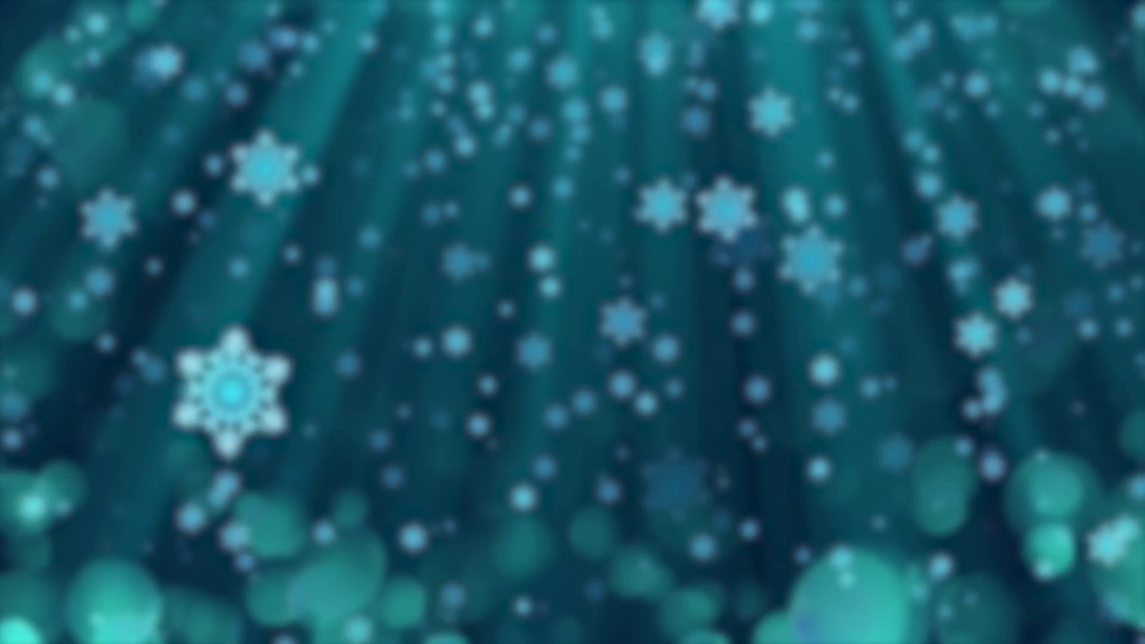